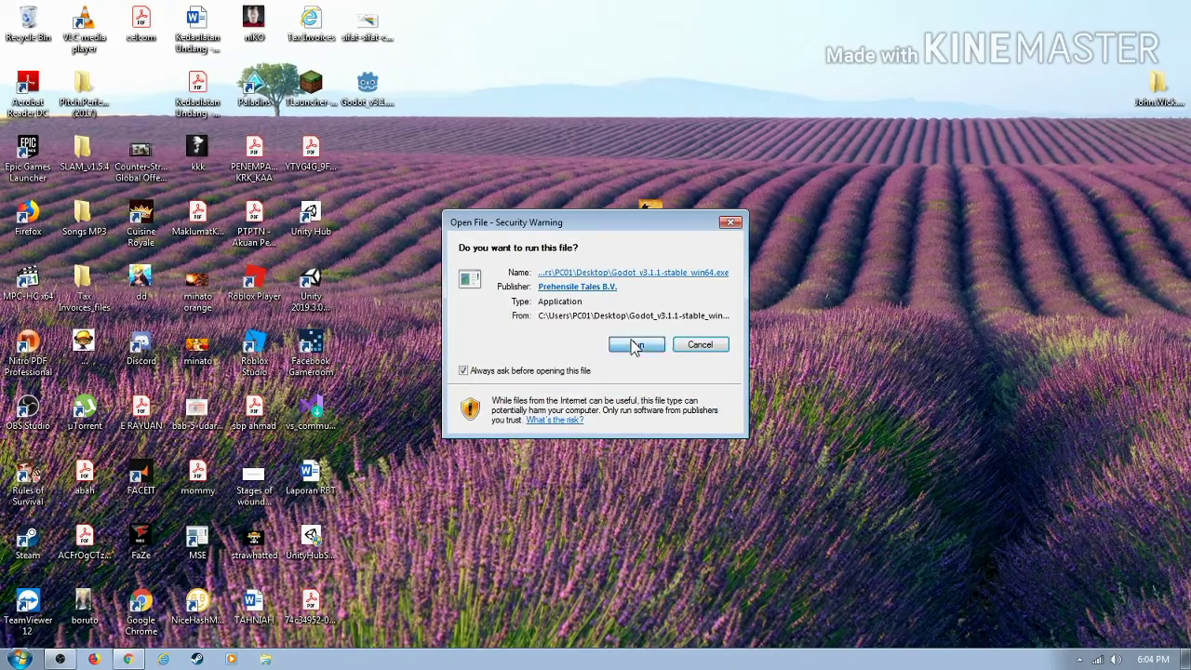
Step: Launch Godot from the desktop and accept the security warning to open the Project Manager
left_click(632, 345)
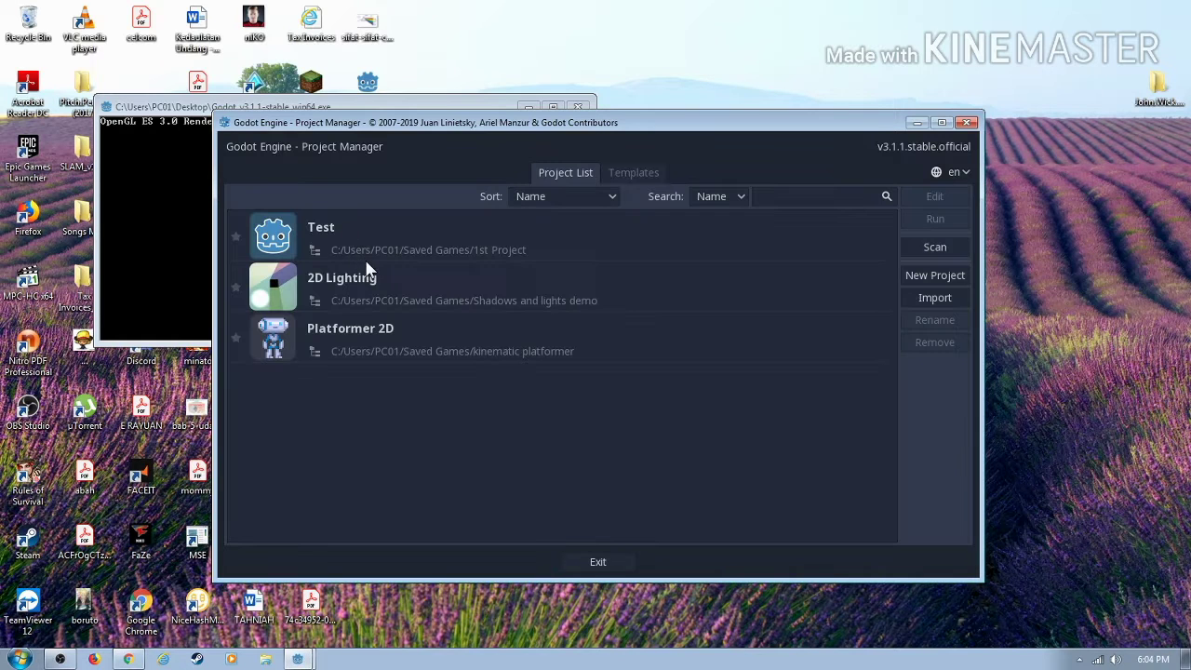
Step: Open the Test project in the editor and run the game from main_menu.tscn
left_click(325, 231)
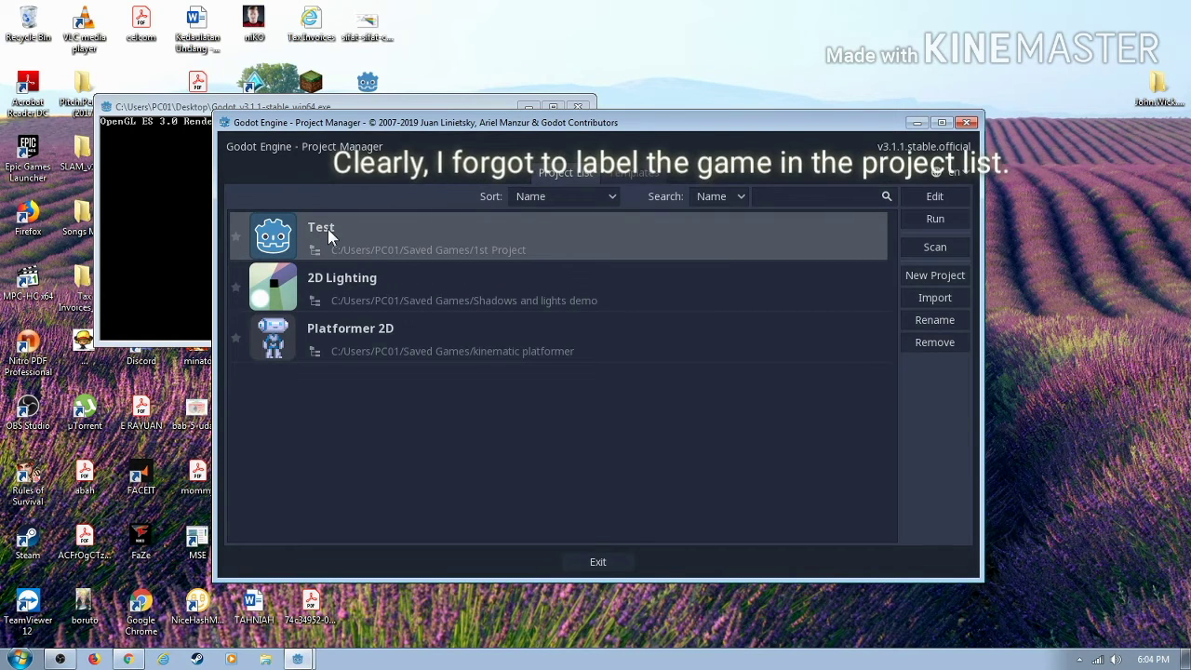
double_click(328, 228)
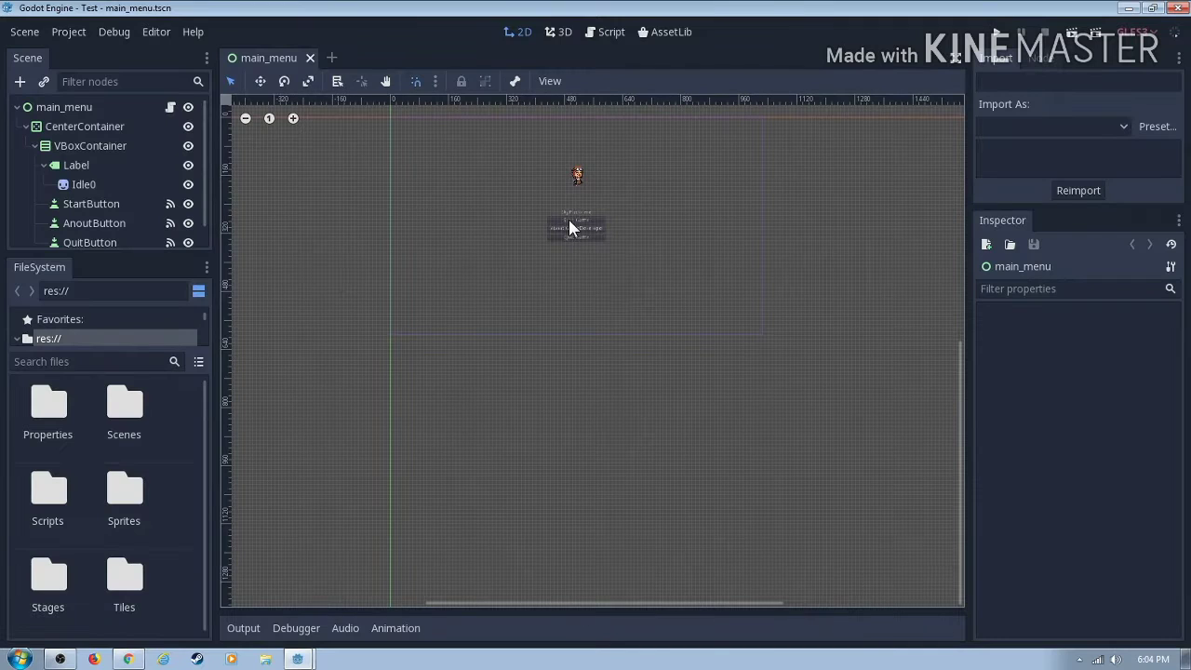
left_click(996, 35)
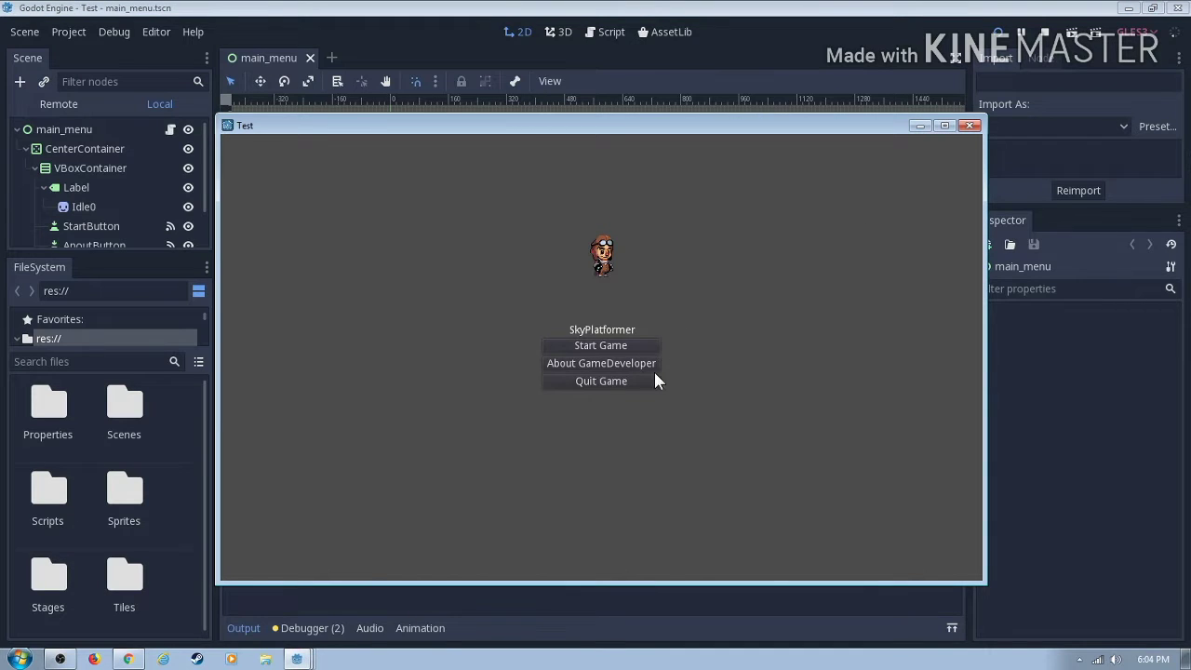
Step: View the About GameDeveloper screen, go back, then Start Game and Continue into the level
left_click(649, 364)
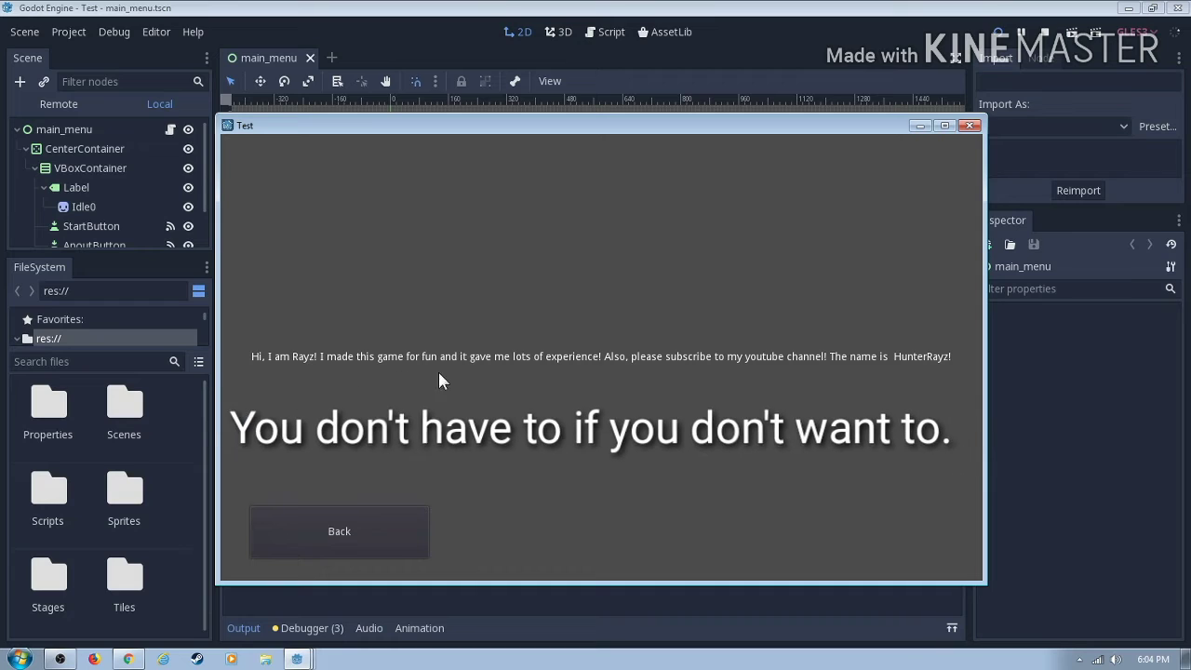
left_click(401, 542)
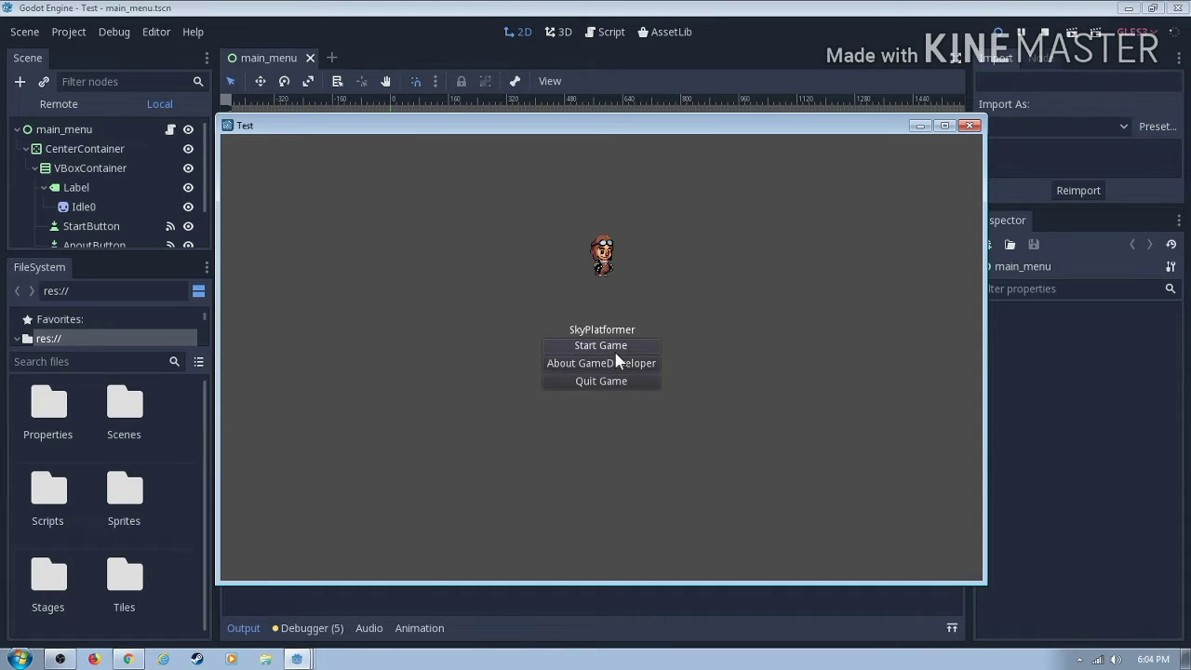
left_click(612, 361)
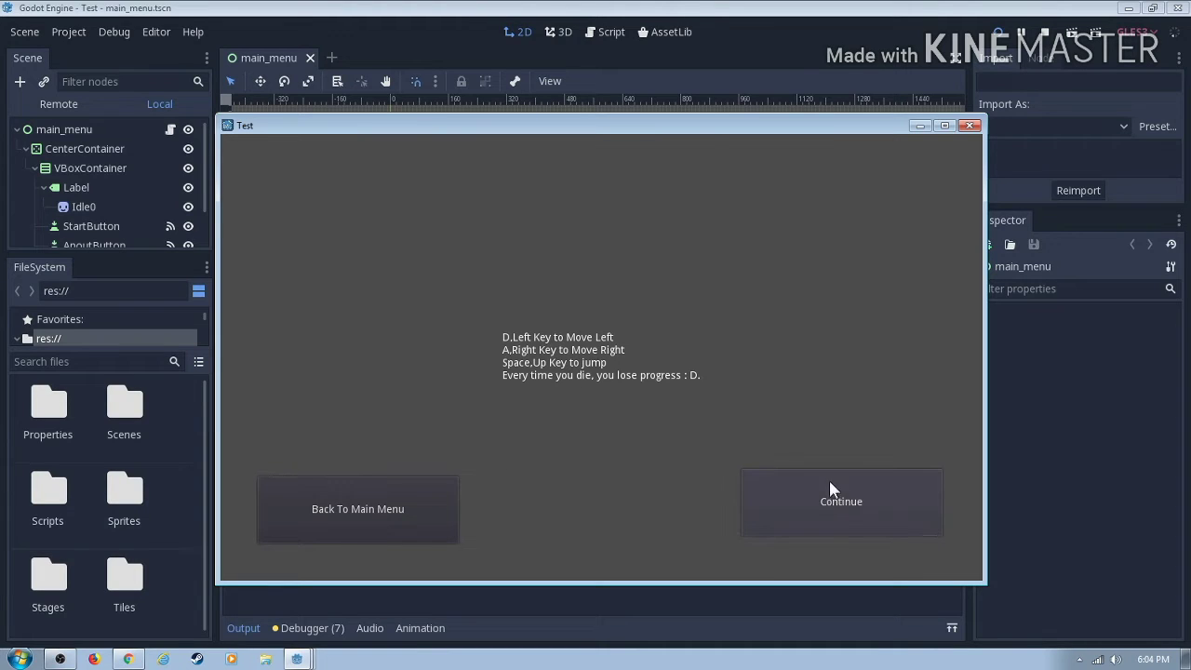
left_click(845, 500)
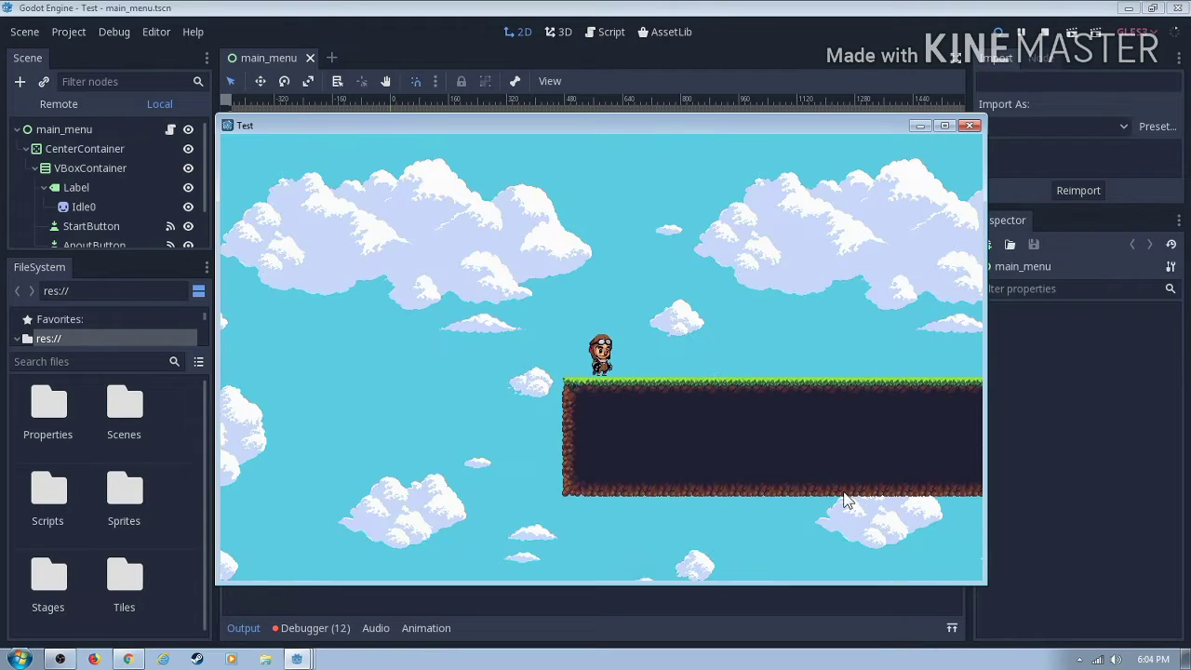
Step: Run and jump the player across blocks and pillars to the first End Level spot
key("Right")
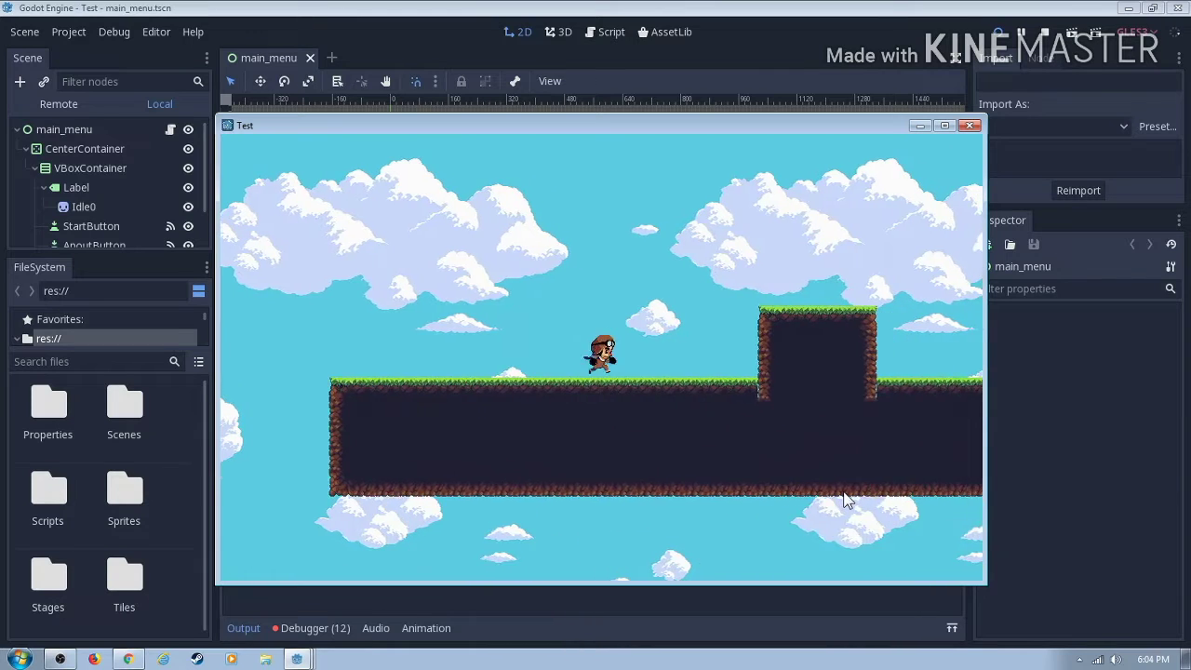
key("Left")
key("Right")
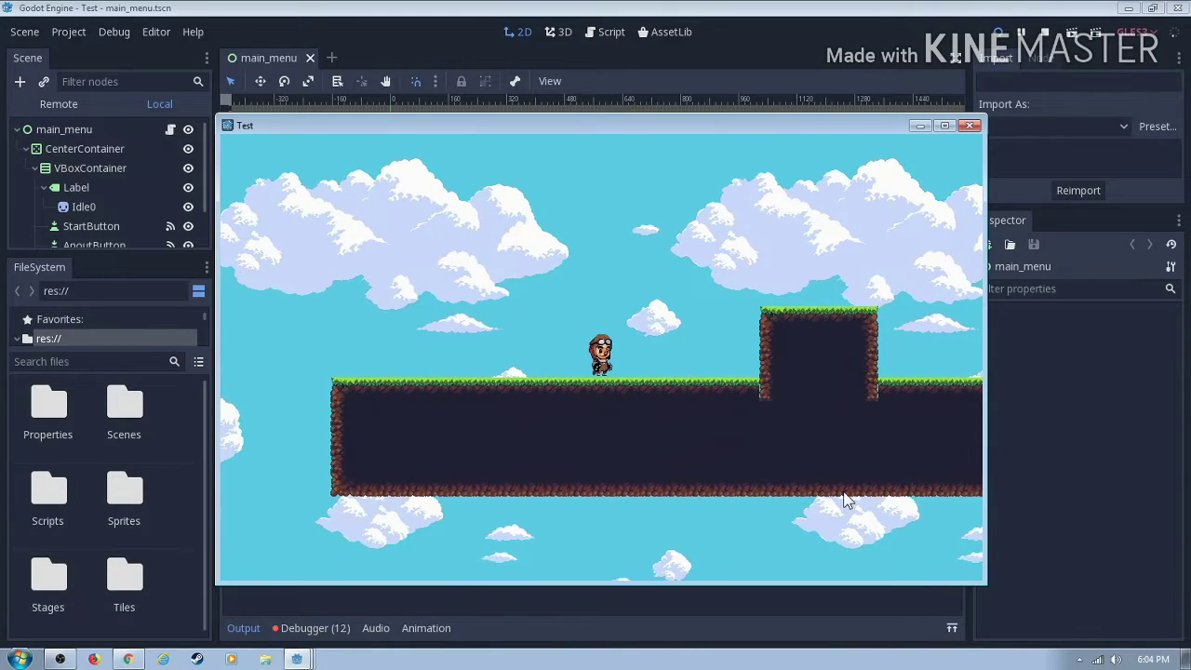
key("Up")
key("Right")
key("Up")
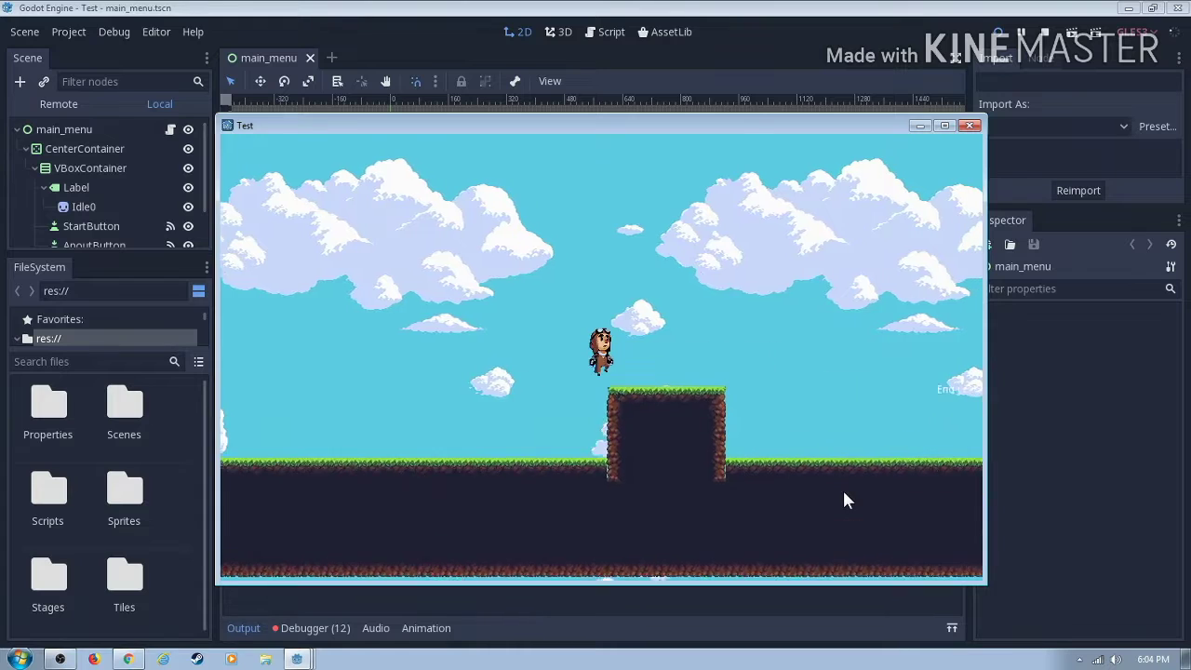
key("Right")
key("Up")
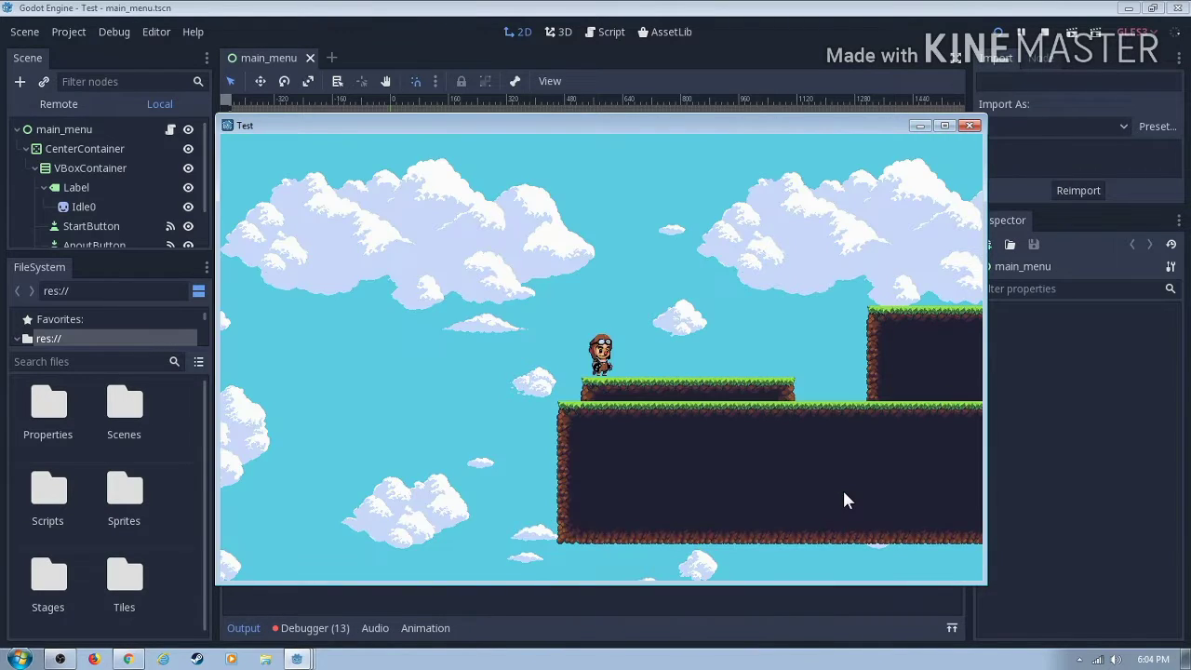
key("Right")
key("Up")
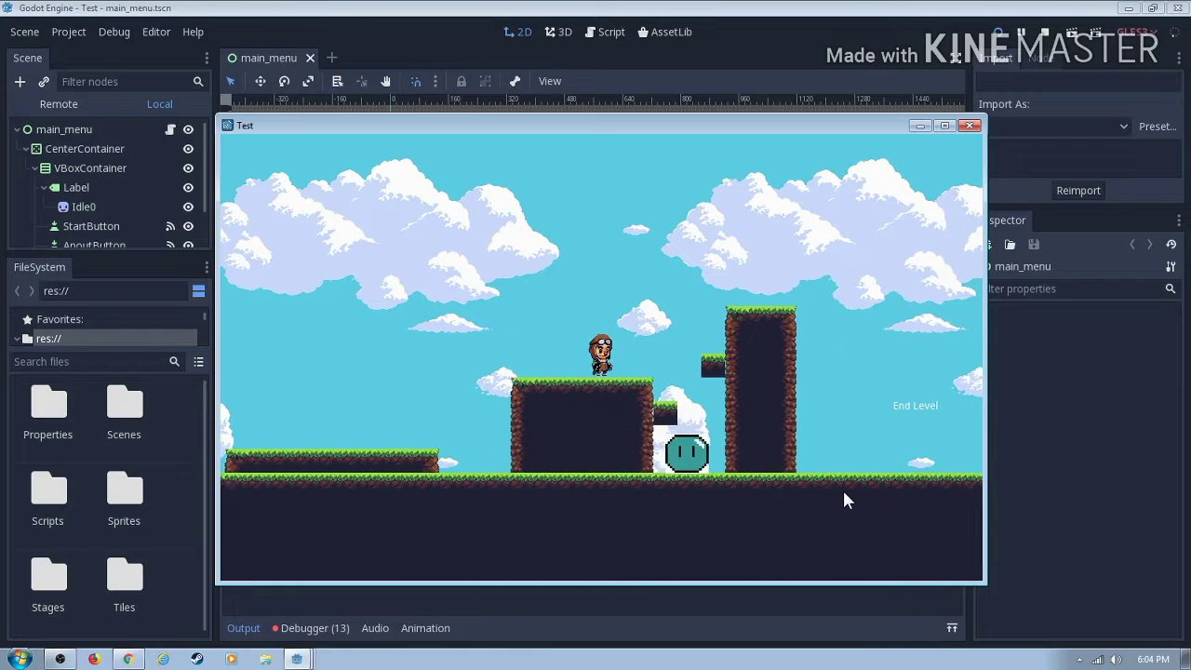
key("Right")
key("Up")
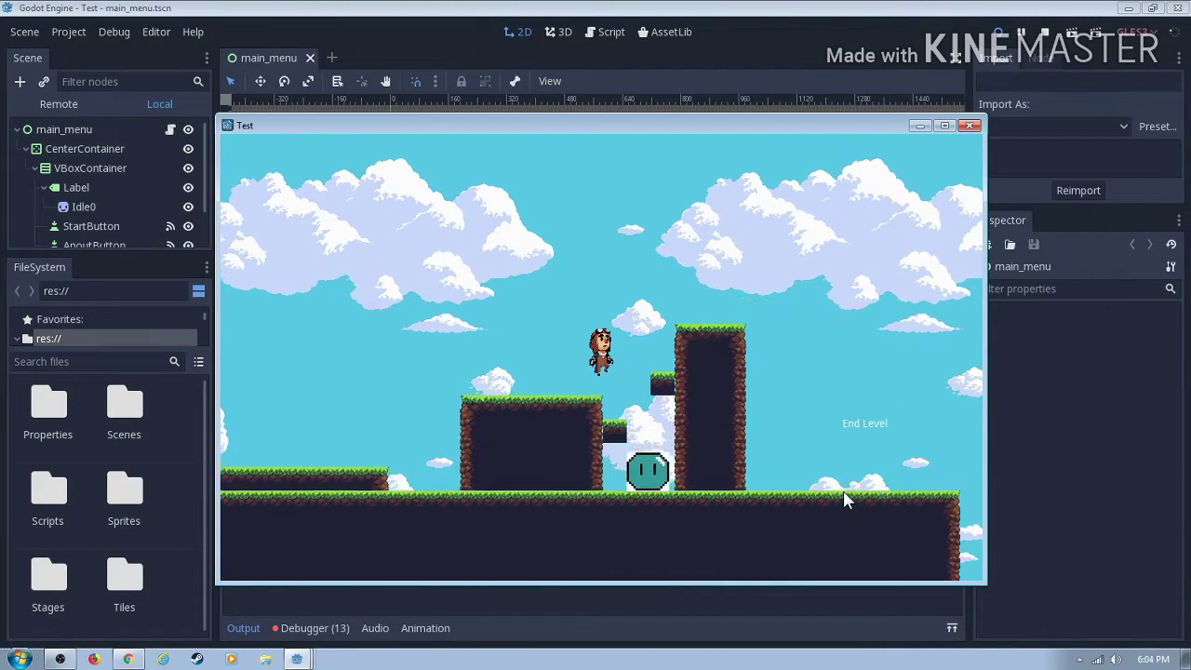
key("Right")
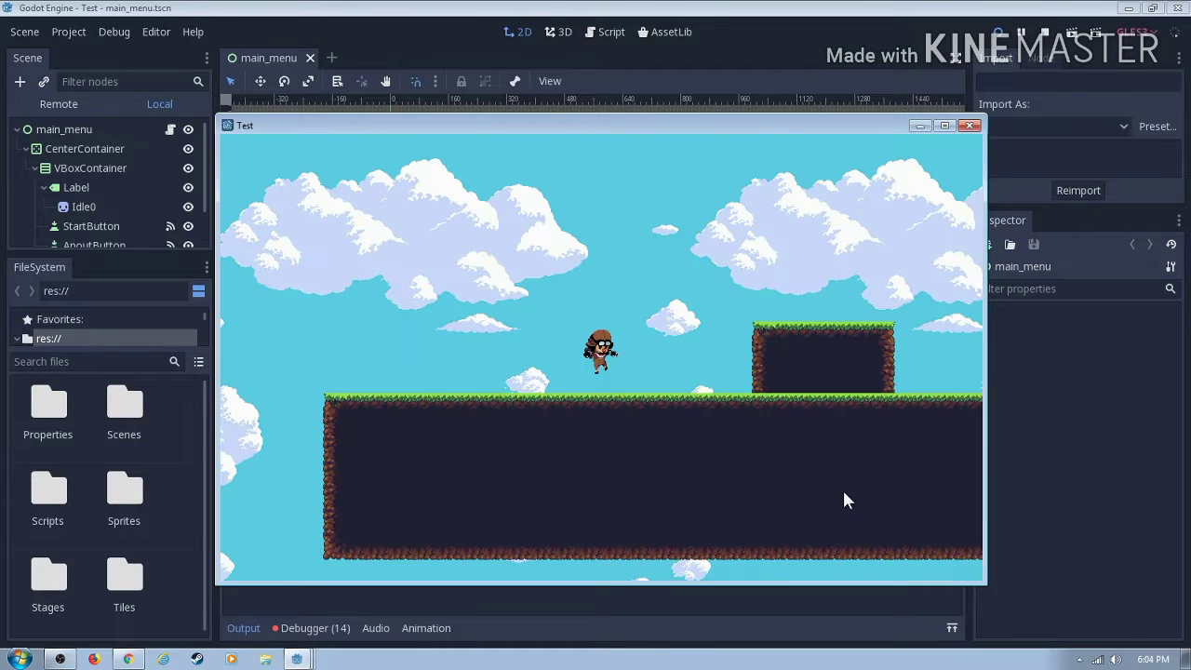
Step: Play the next stretch over pillars and platforms, then quit the game with Escape
key("Right")
key("Up")
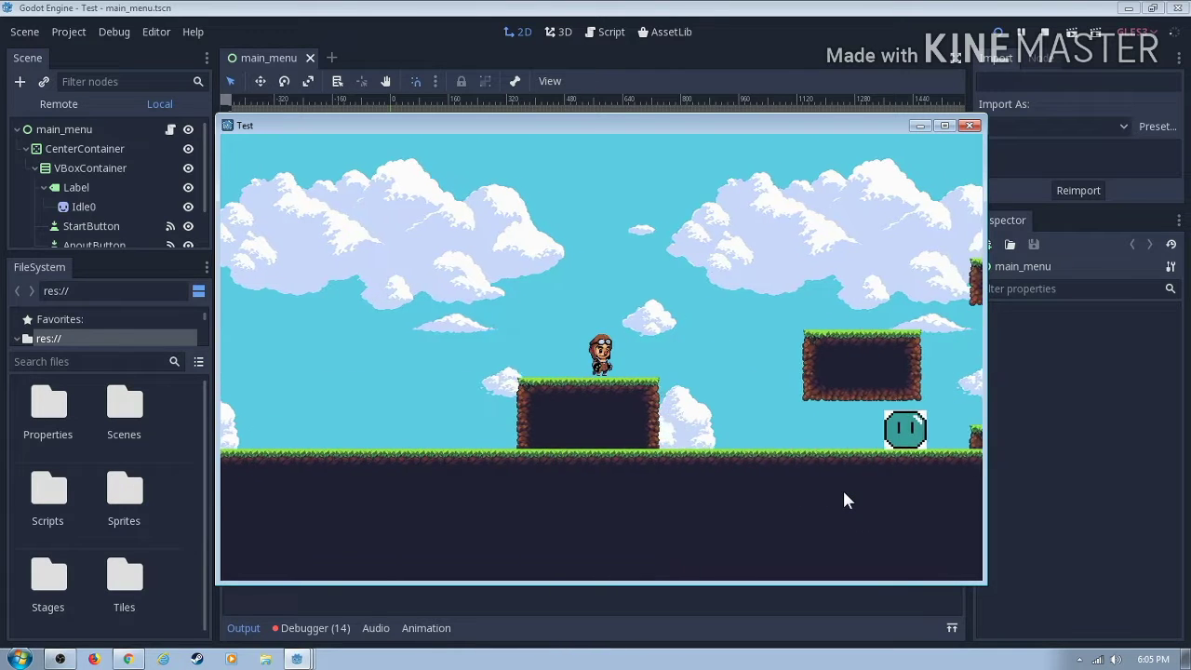
key("Right")
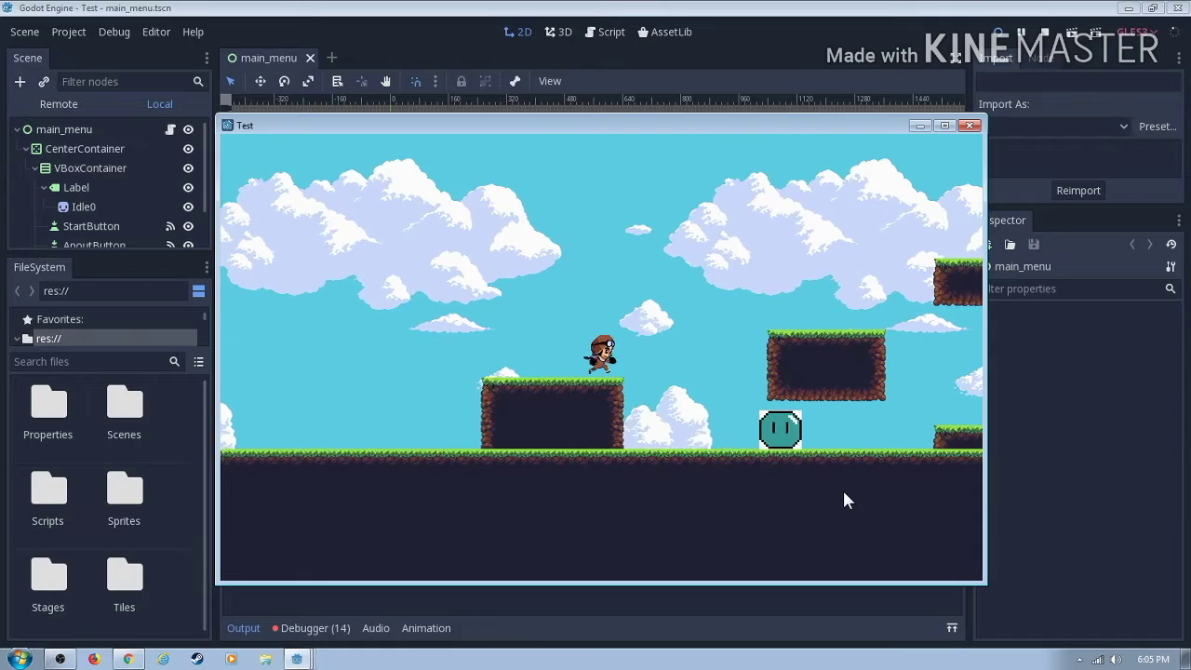
key("Left")
key("Up")
key("Right")
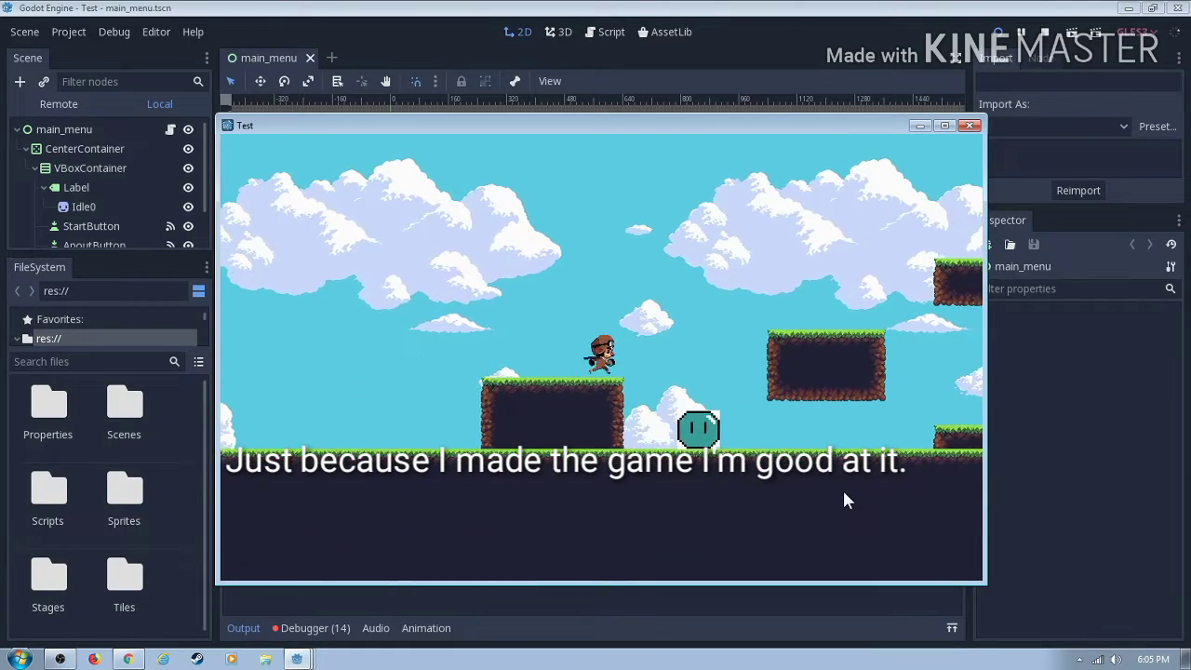
key("Left")
key("Up")
key("Right")
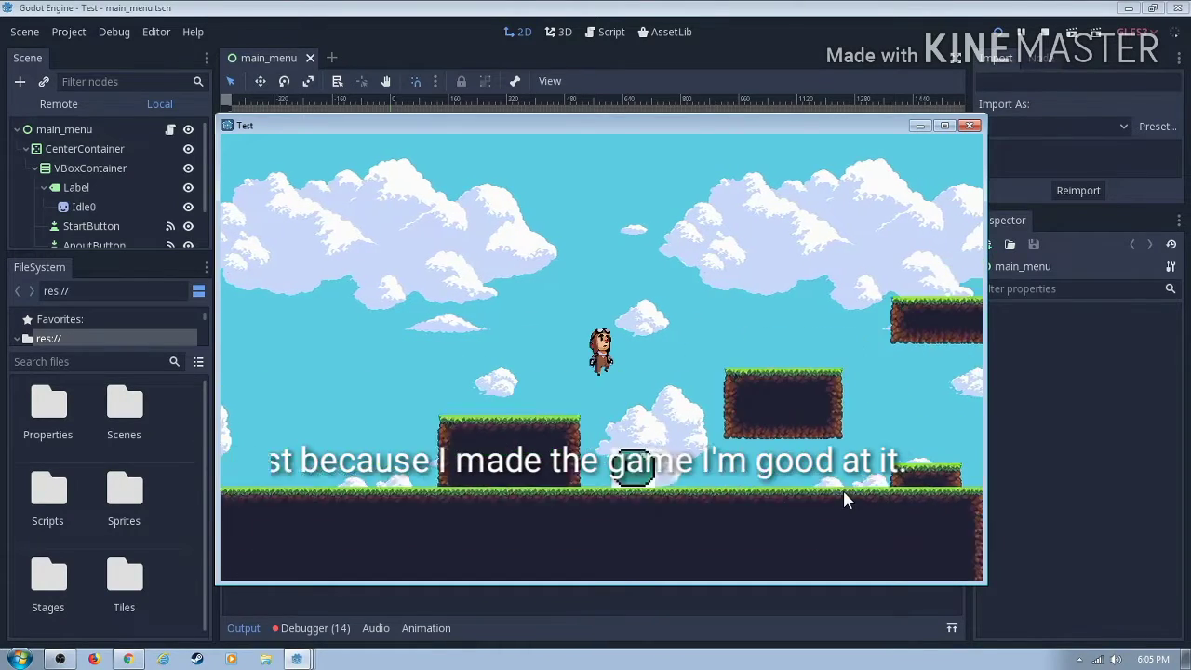
key("Right")
key("Up")
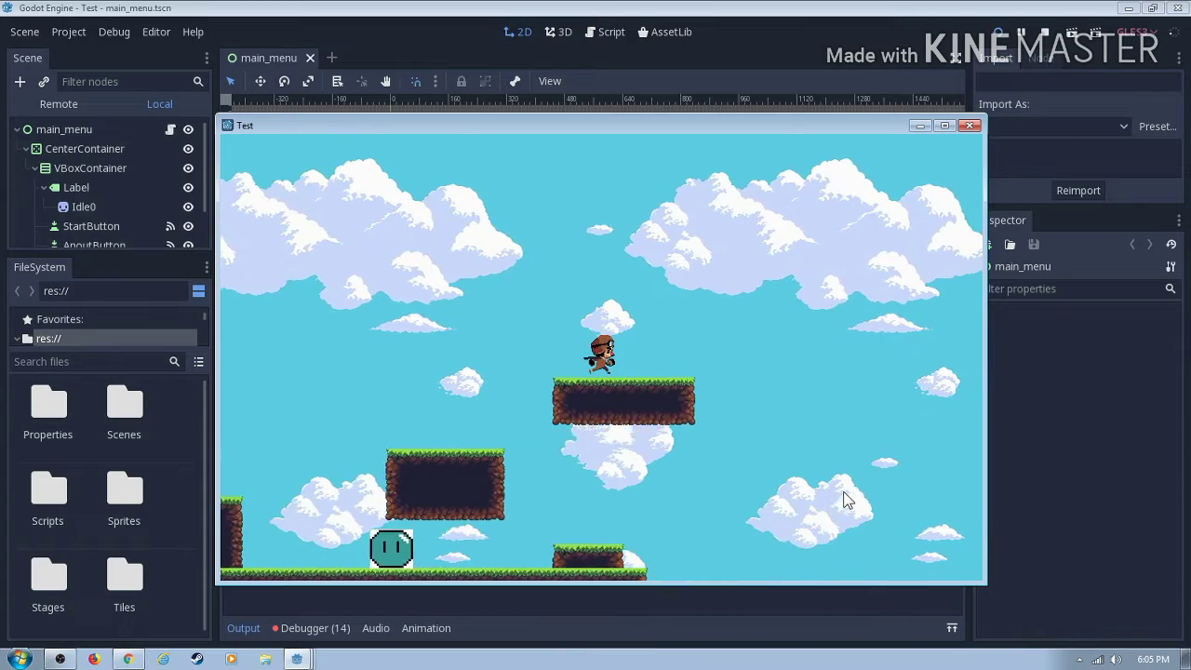
key("Right")
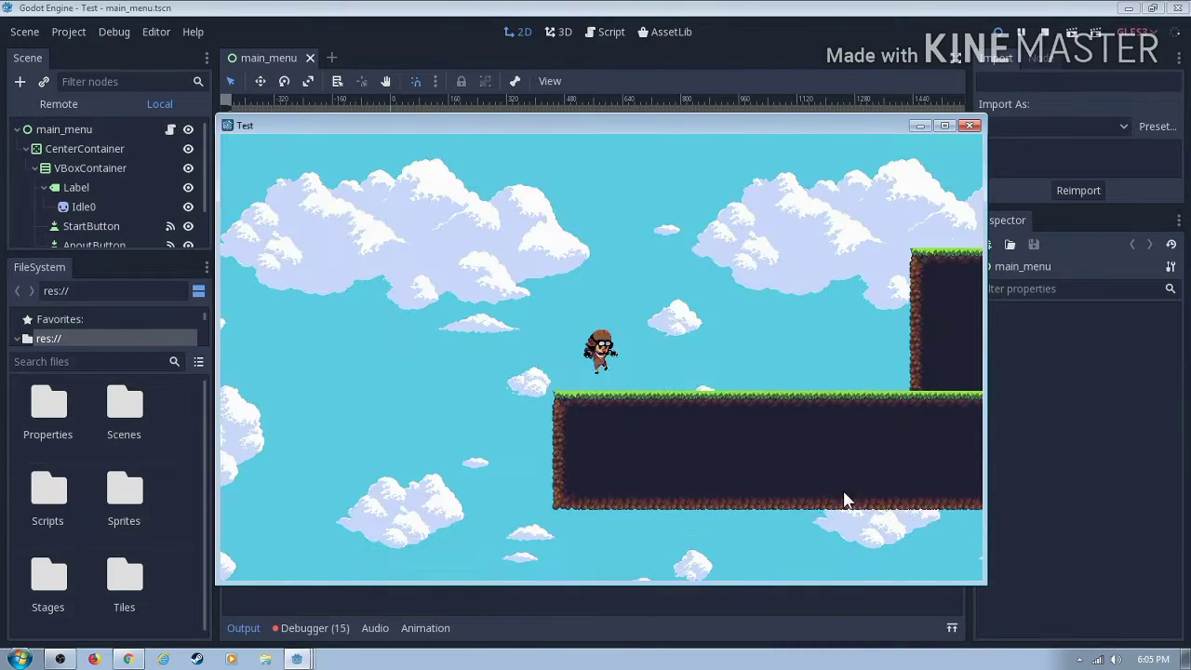
key("Right")
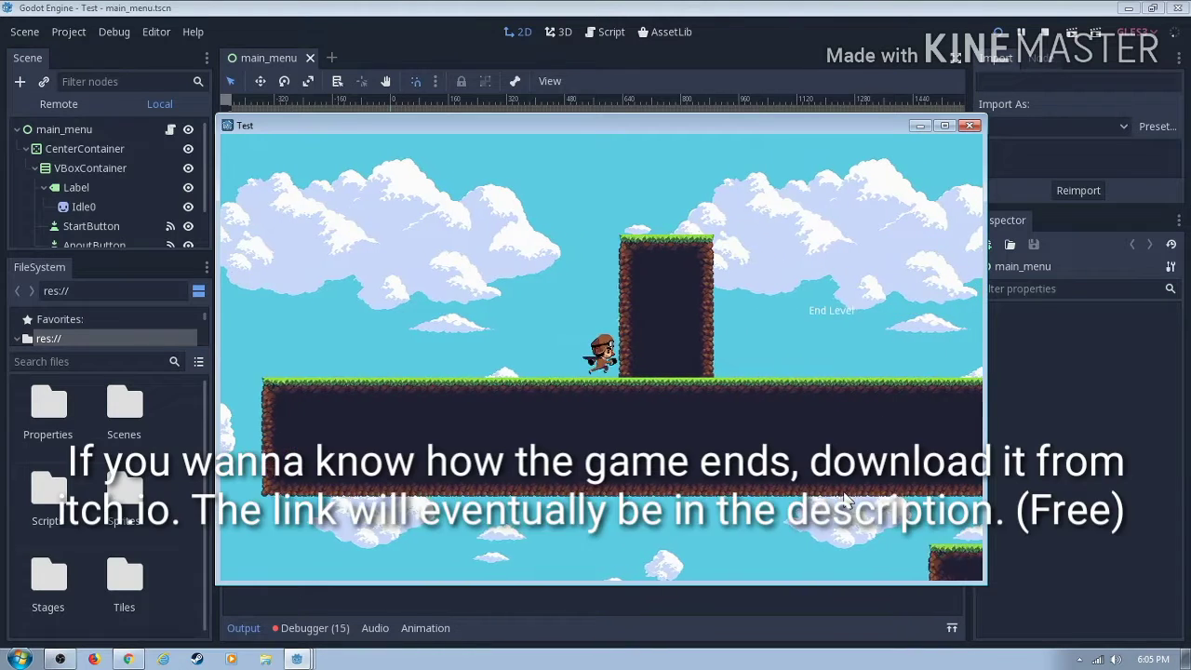
key("Up")
key("Escape")
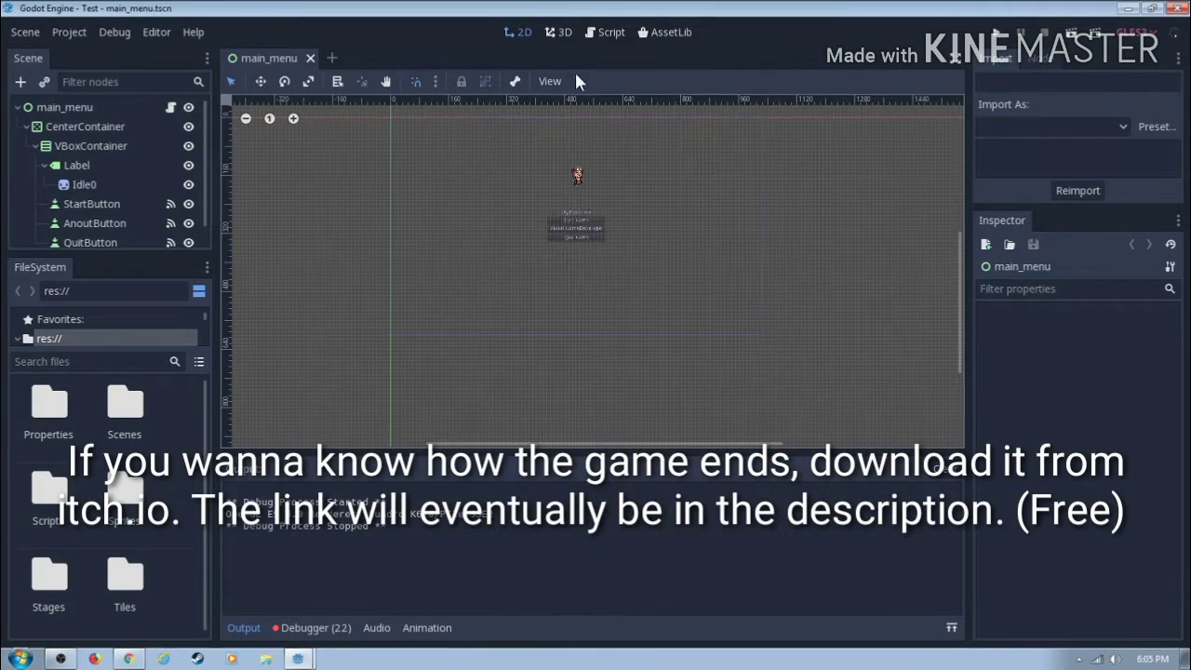
Step: Open the About, GameMech and GameOver scenes from the project's Scenes folder
double_click(121, 409)
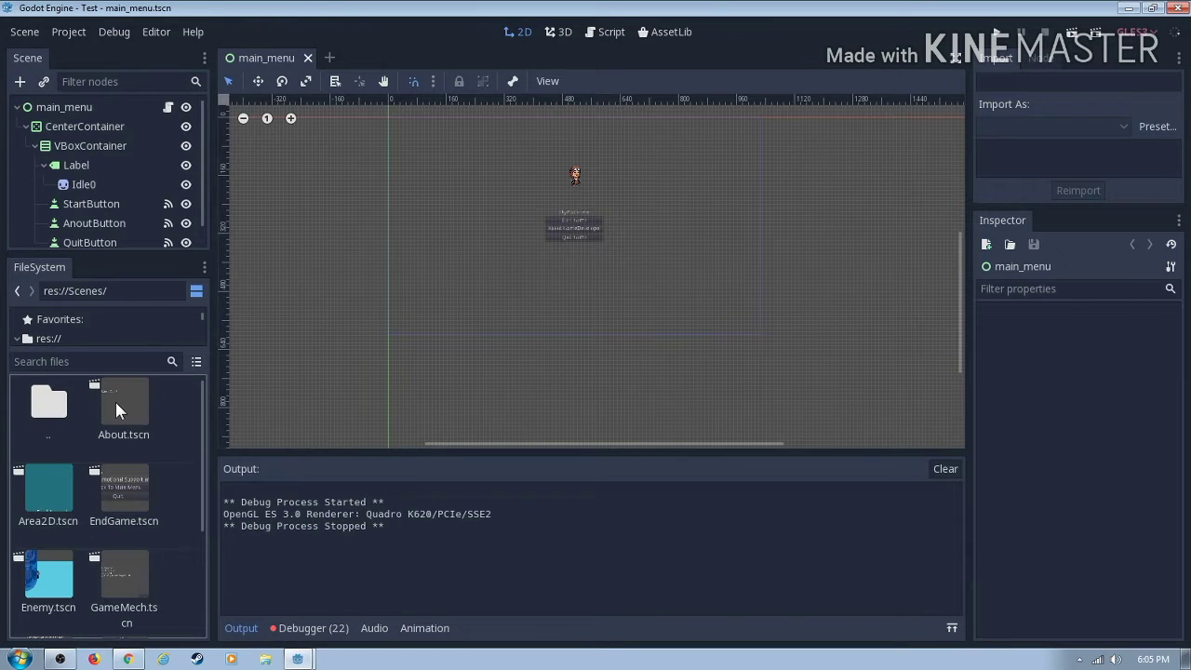
double_click(115, 402)
scroll(129, 481, "down", 2)
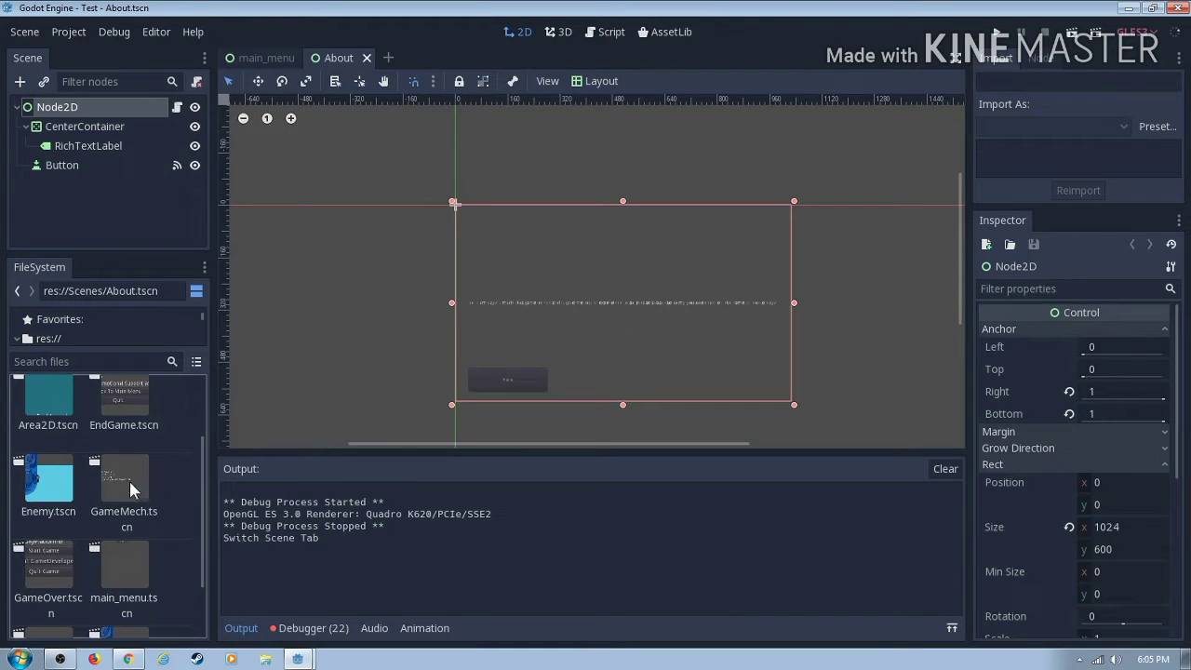
double_click(129, 481)
double_click(57, 567)
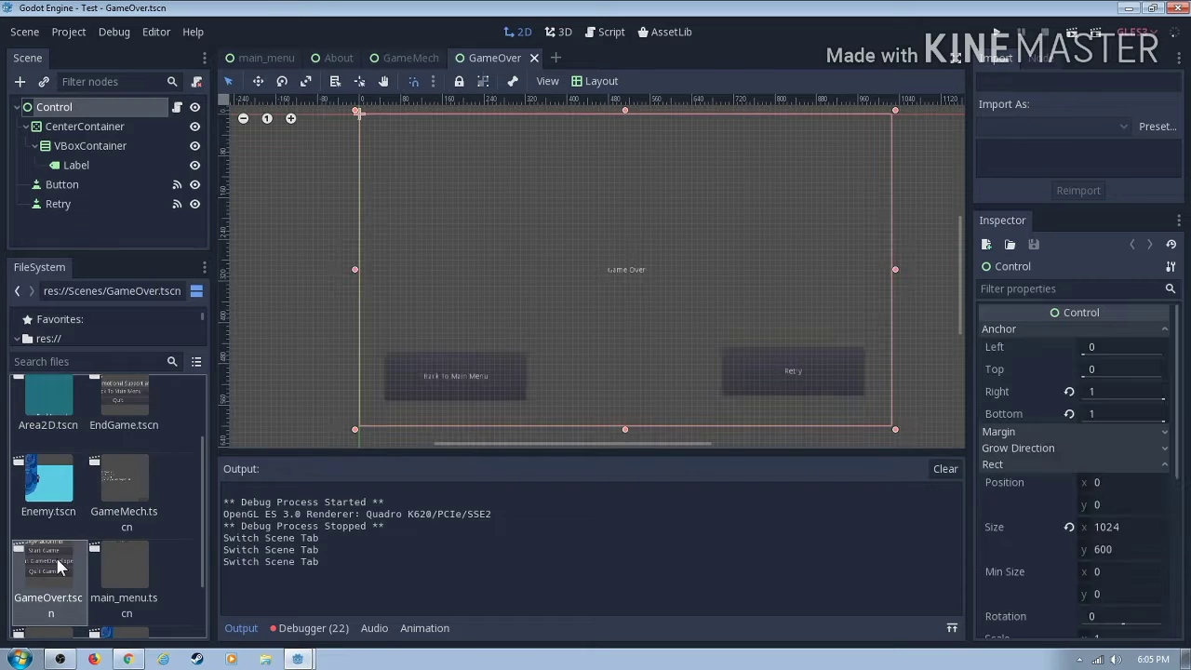
scroll(105, 581, "down", 2)
scroll(101, 570, "up", 2)
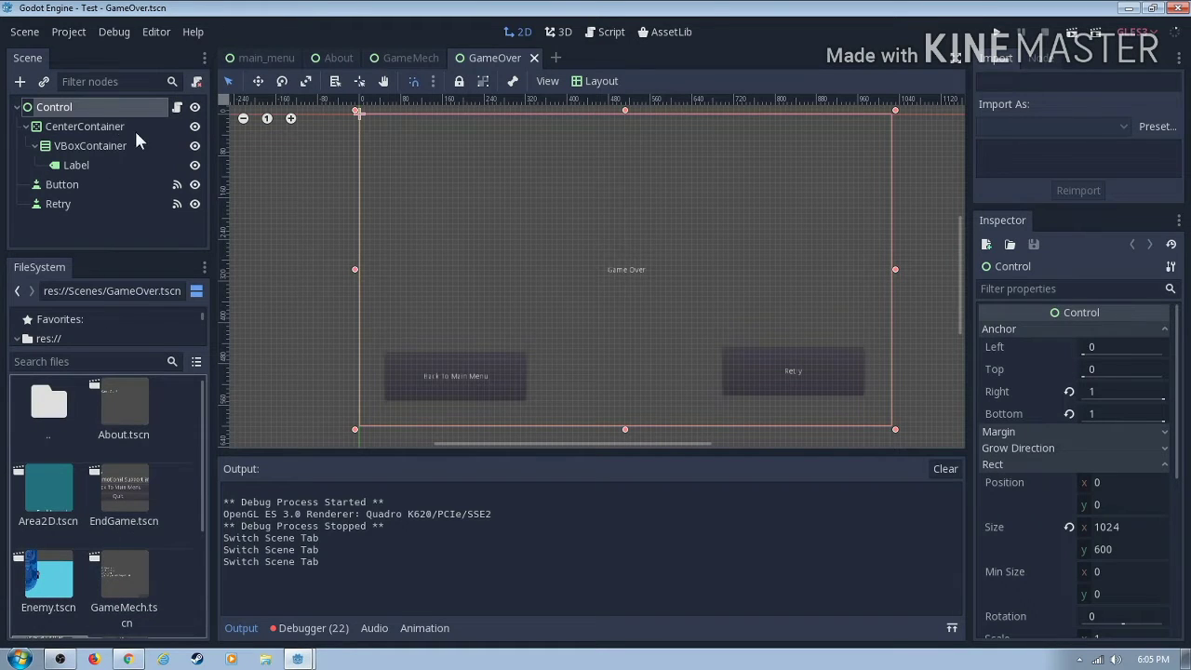
Step: In main_menu, inspect the containers, SkyPlatformer label, Idle0 sprite and Start/About/Quit buttons, then show StartButton's signals
key("ctrl+Tab")
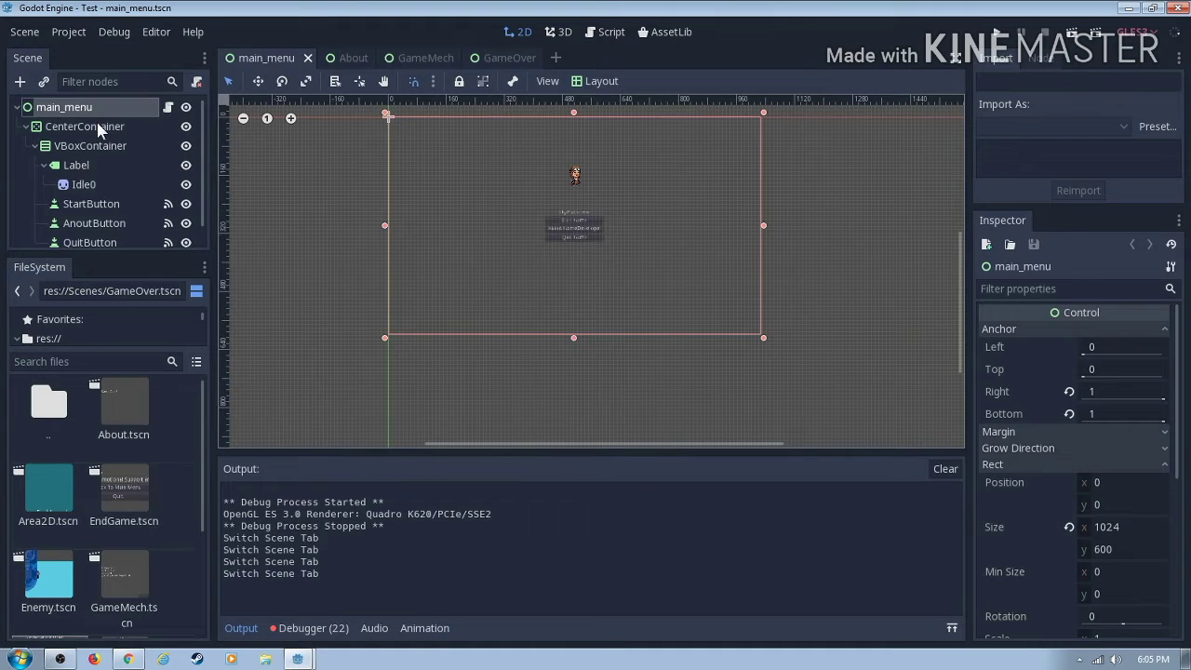
left_click(97, 123)
left_click(132, 147)
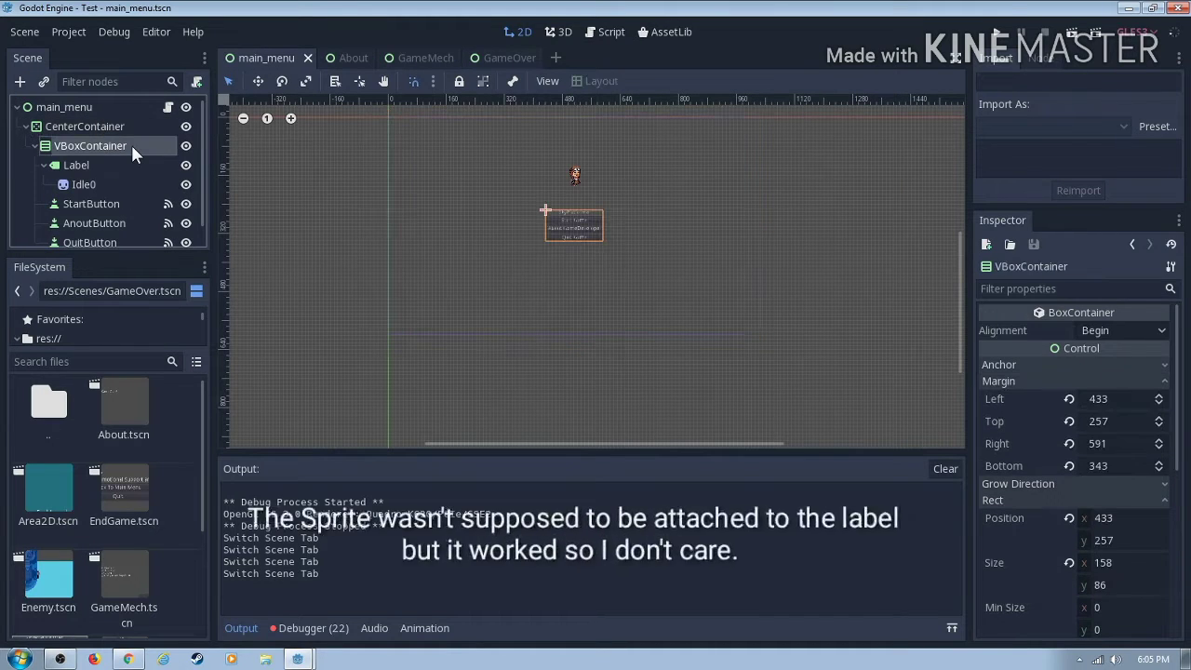
left_click(140, 167)
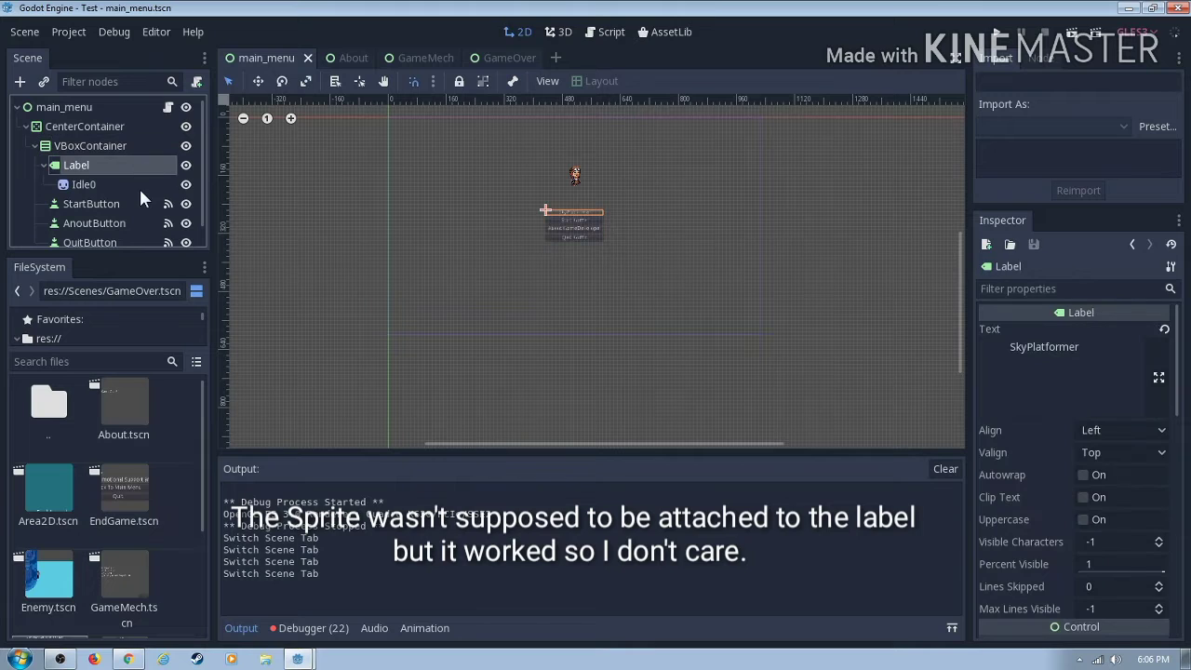
left_click(134, 186)
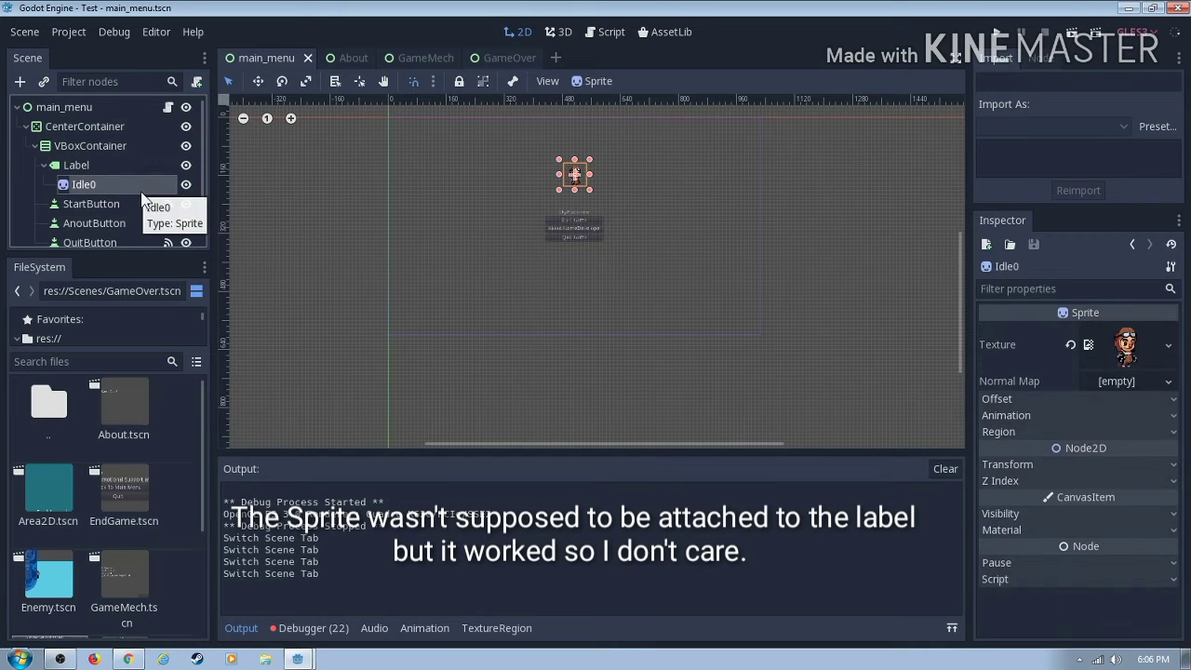
left_click(119, 205)
left_click(564, 173)
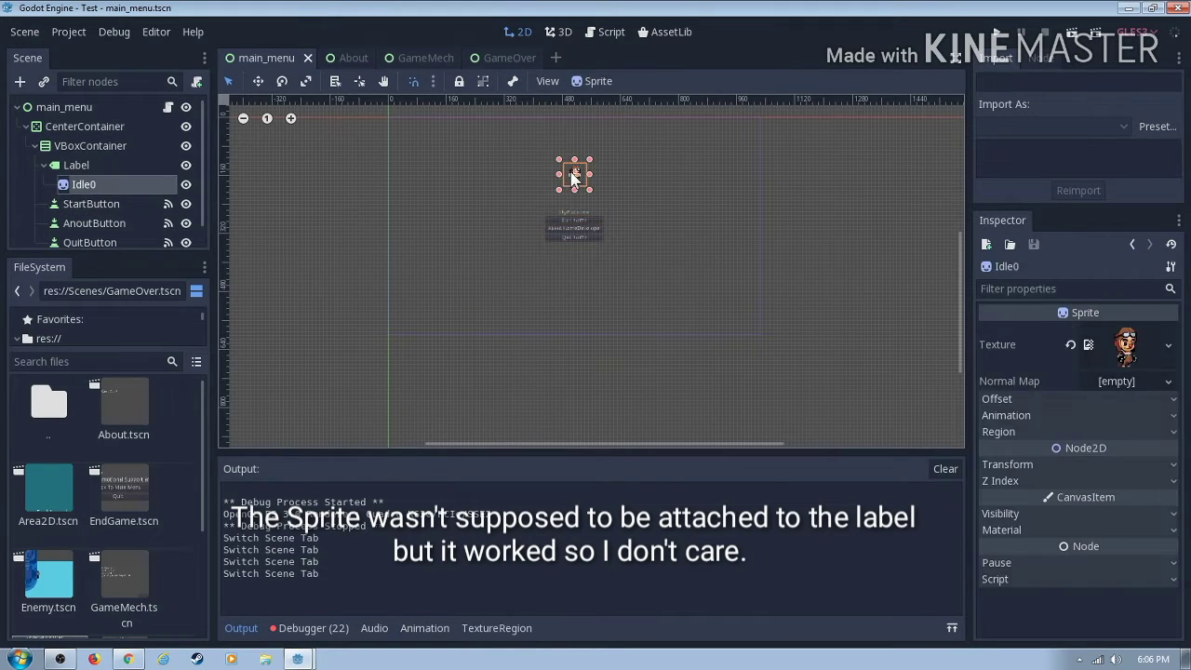
left_click(63, 206)
left_click(93, 224)
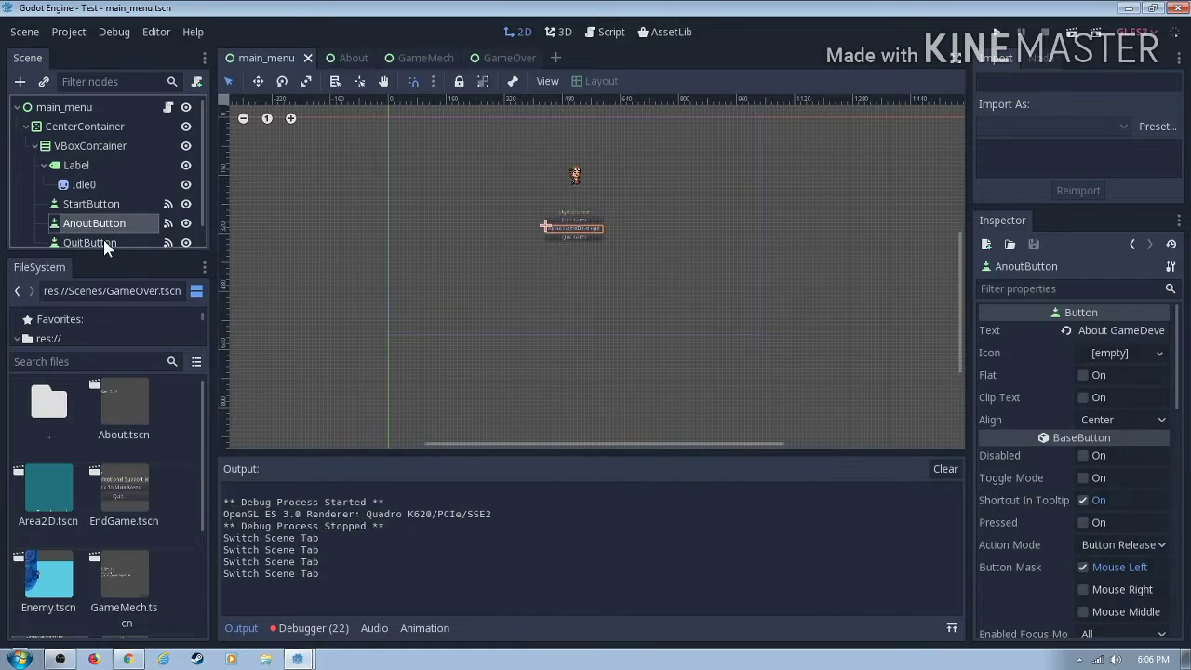
left_click(102, 240)
left_click(121, 203)
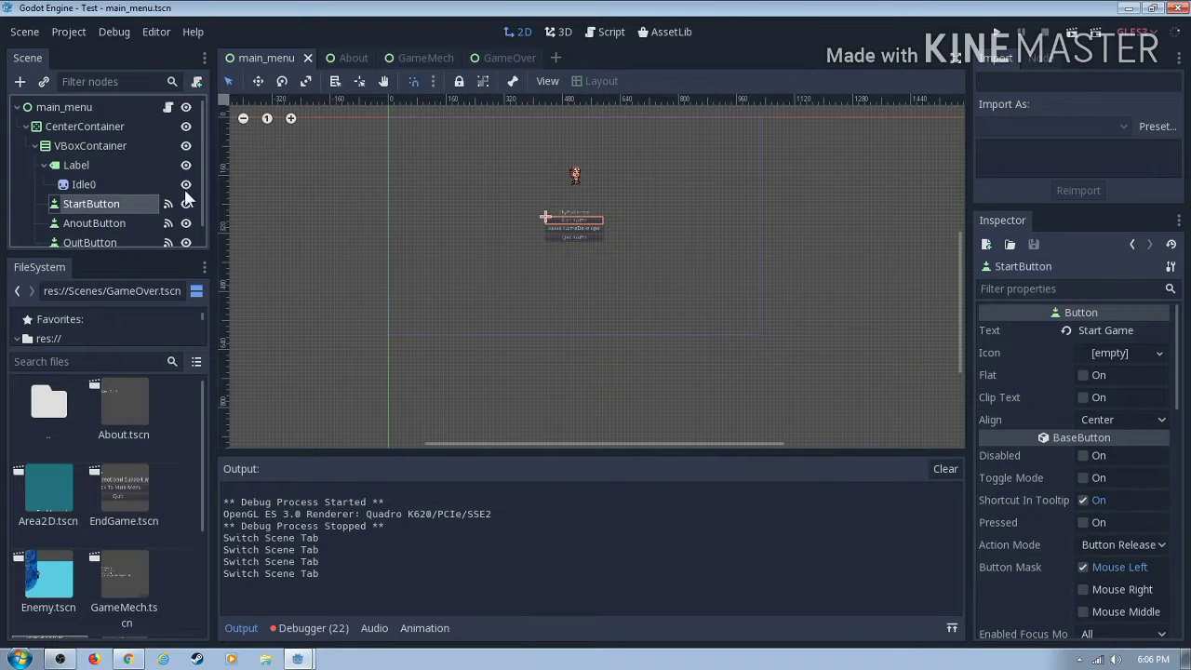
left_click(1034, 58)
Step: Open main_menu.gd from StartButton's pressed() signal and highlight the Start and Quit handlers
left_click(1071, 165)
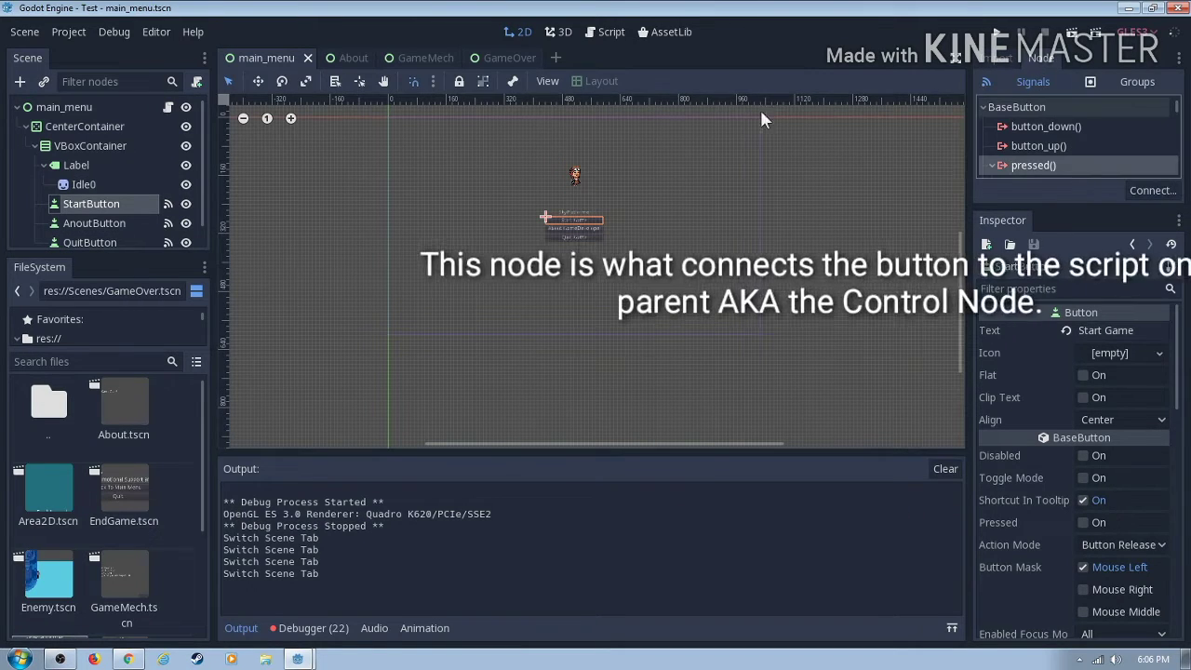
left_click(600, 33)
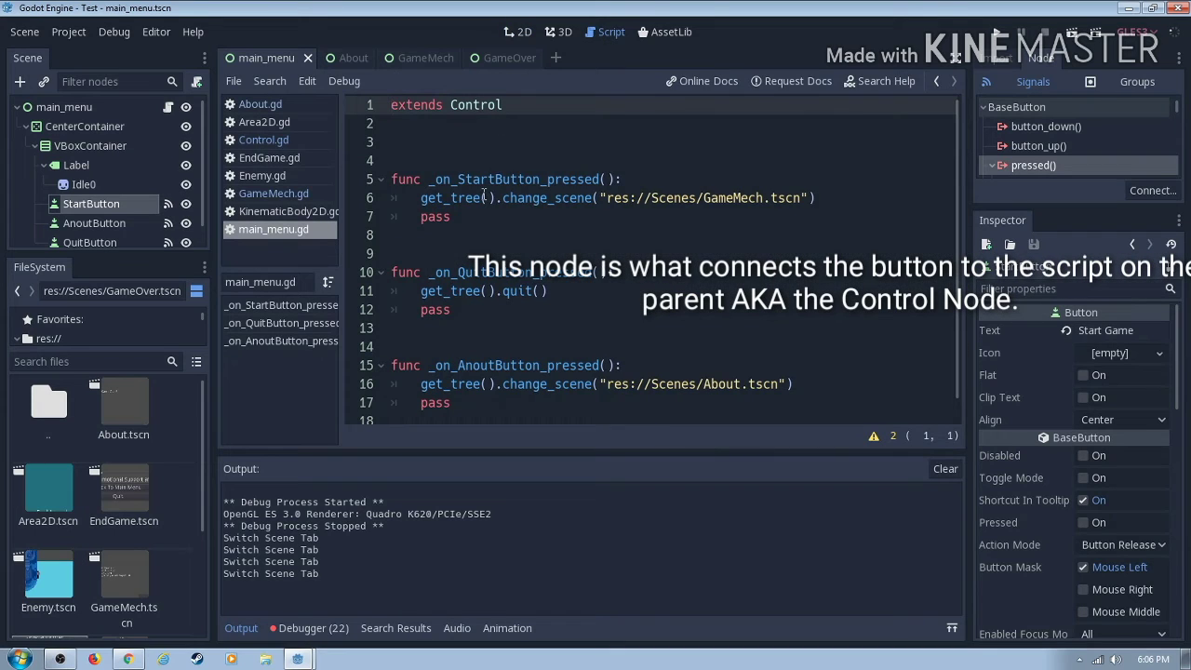
double_click(600, 179)
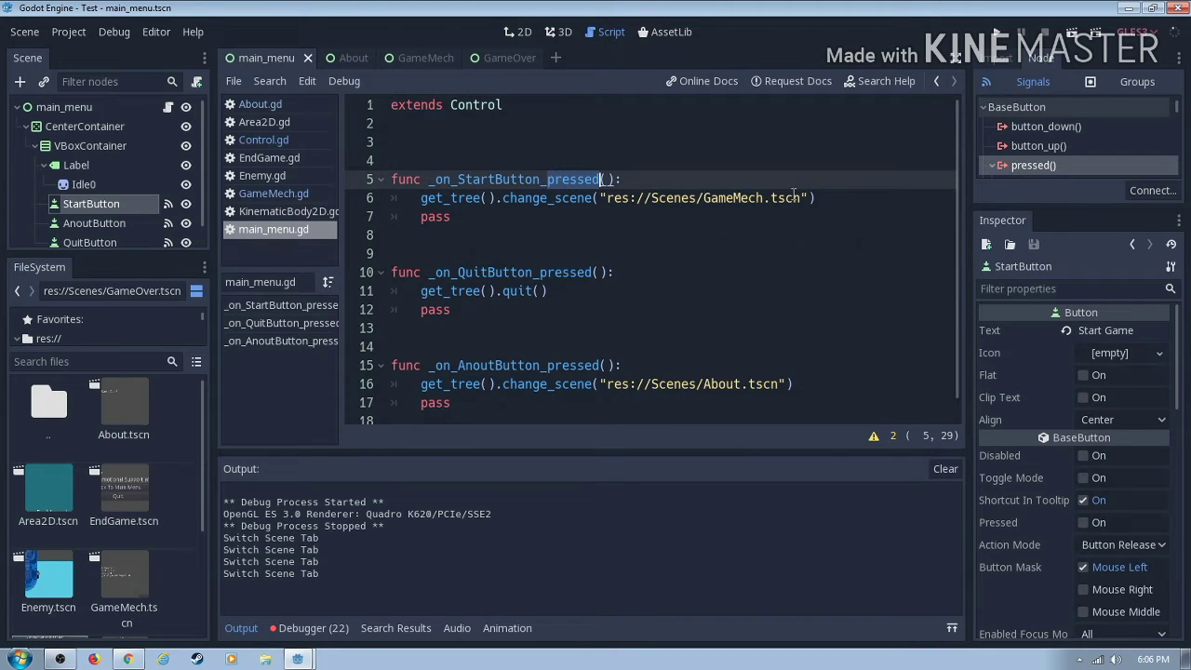
left_click(738, 249)
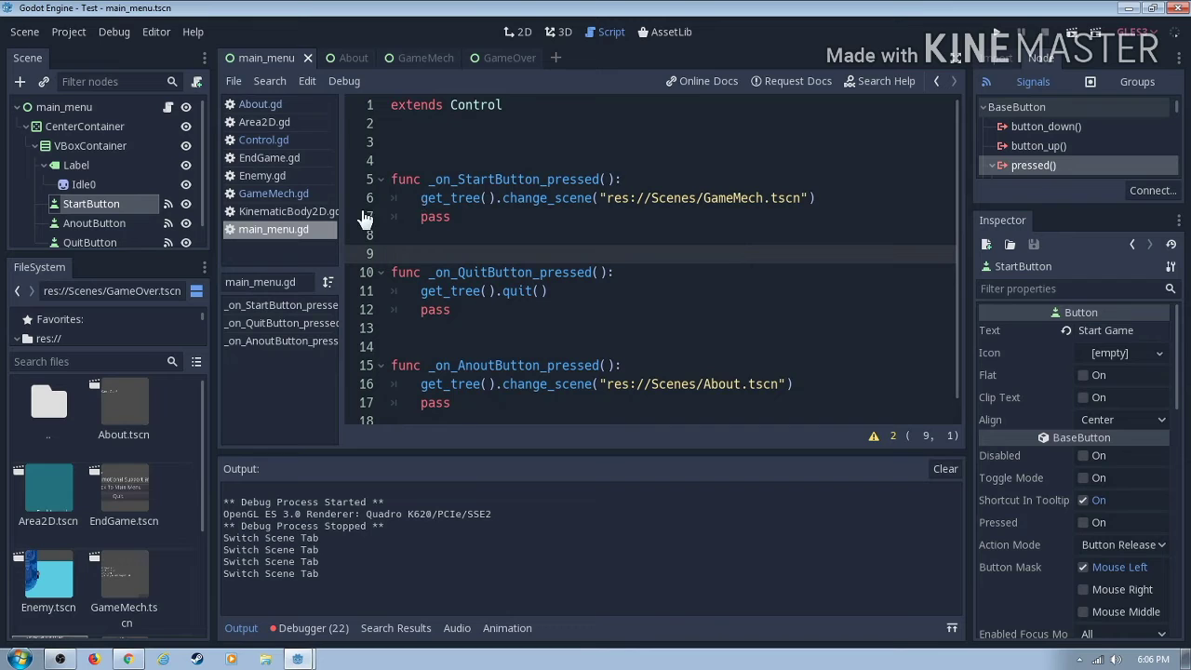
mouse_move(422, 197)
left_mouse_down()
mouse_move(878, 263)
mouse_move(831, 314)
left_mouse_up()
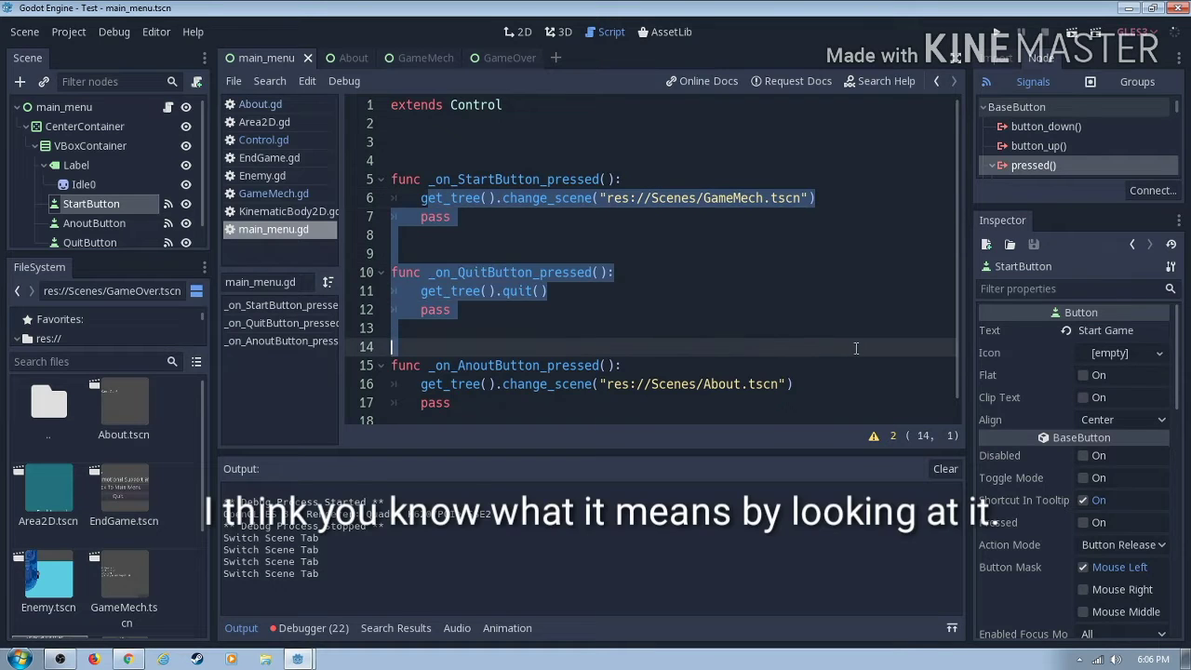
left_click(790, 272)
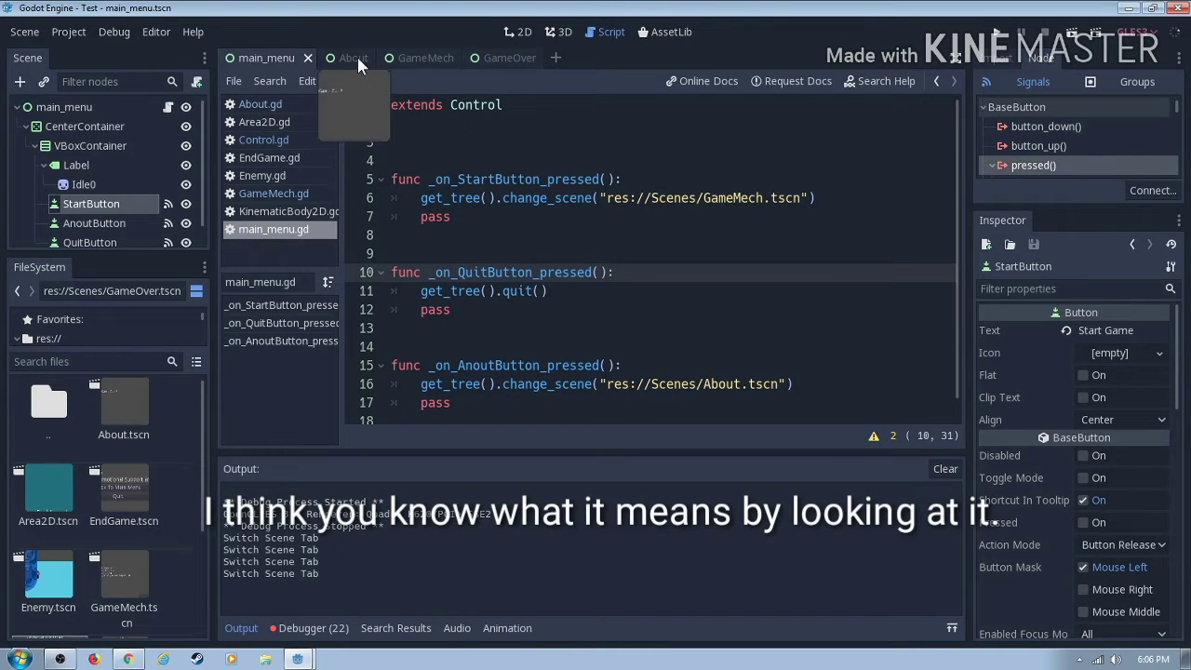
Step: Point out the GameMech and About scene paths in main_menu.gd, then switch to the About scene
left_click(734, 197)
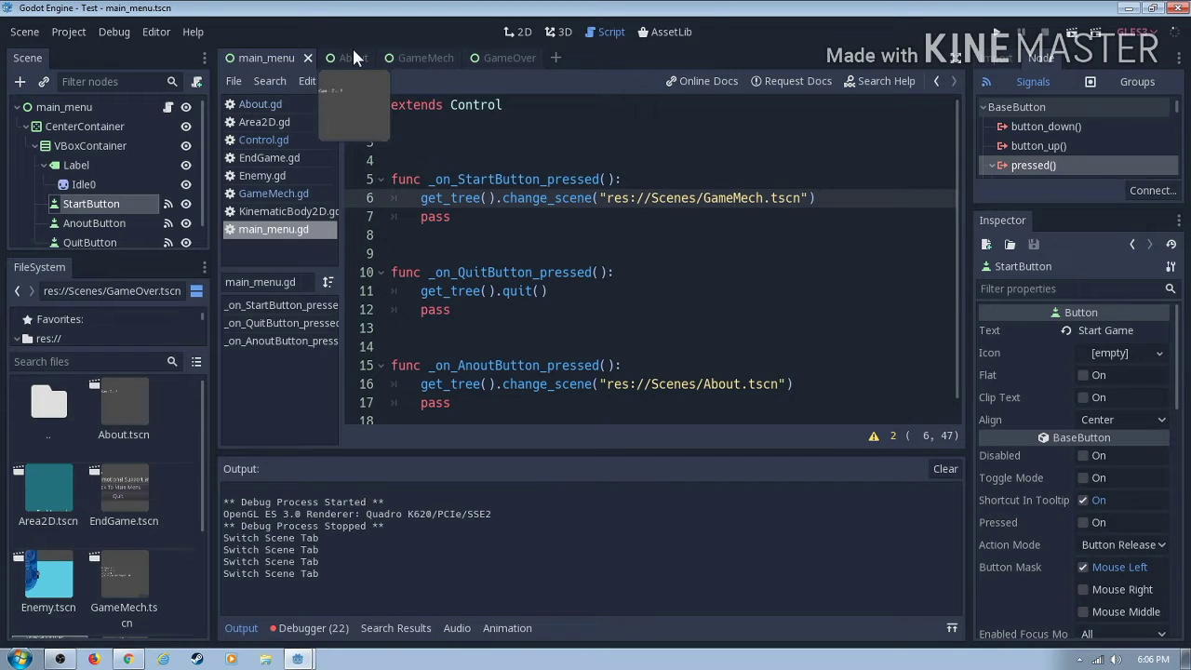
left_click(708, 385)
left_click_drag(704, 383, 743, 385)
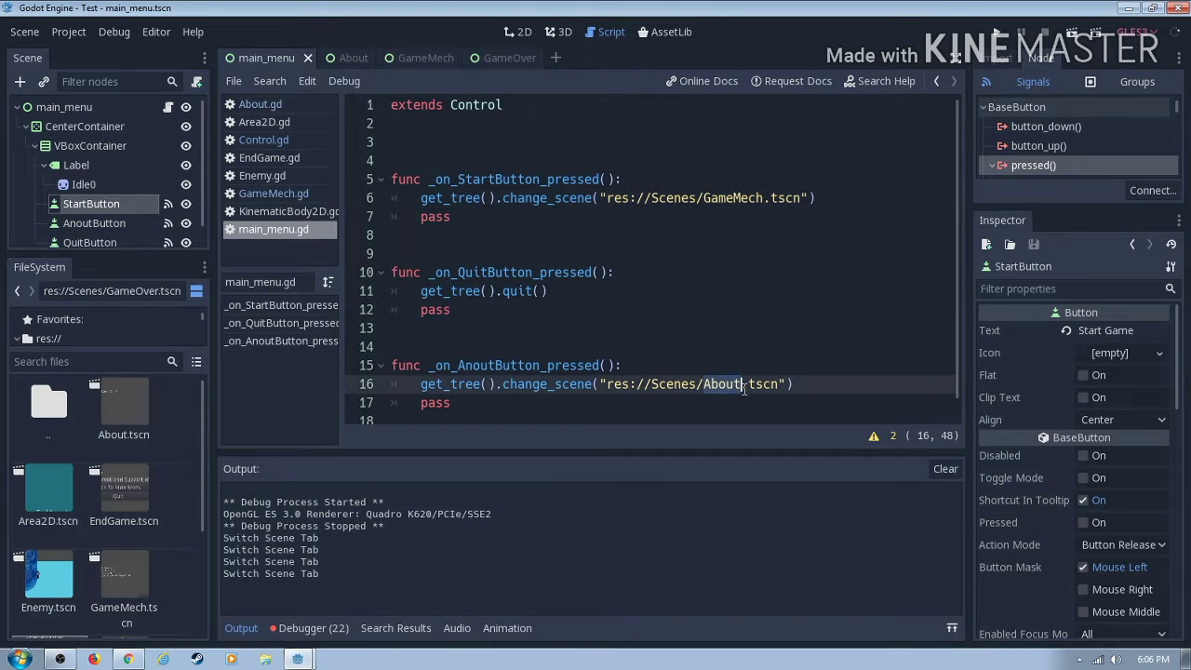
left_click(342, 56)
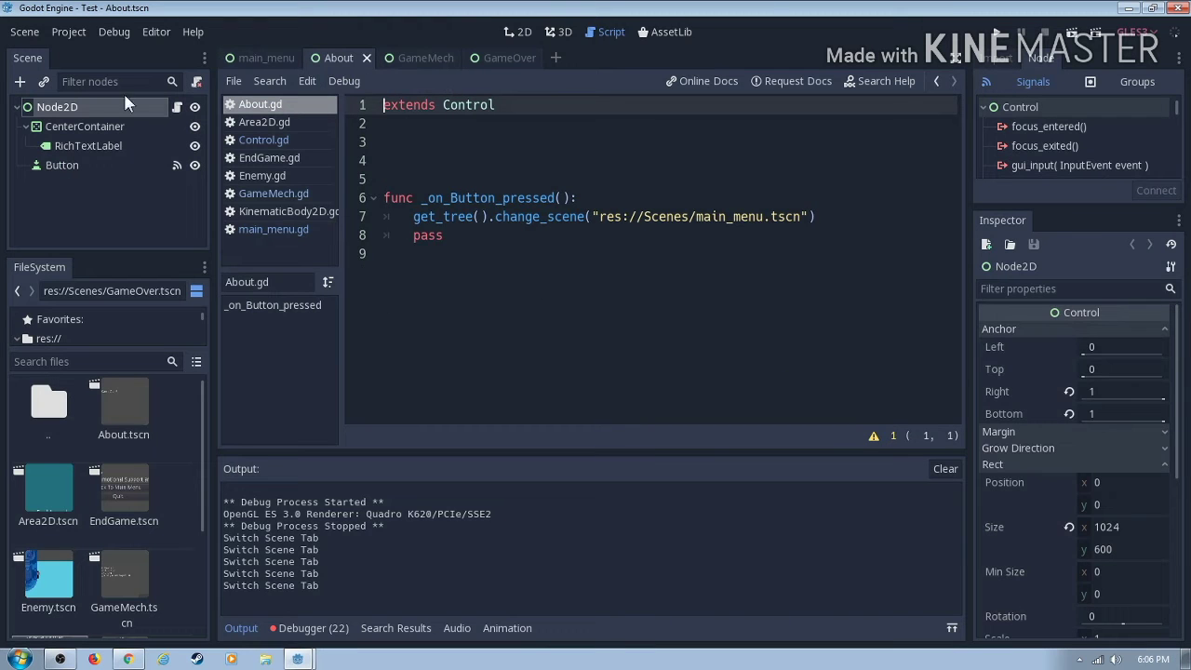
Step: Inspect the About scene's root layout presets, CenterContainer and RichTextLabel's about text
left_click(98, 145)
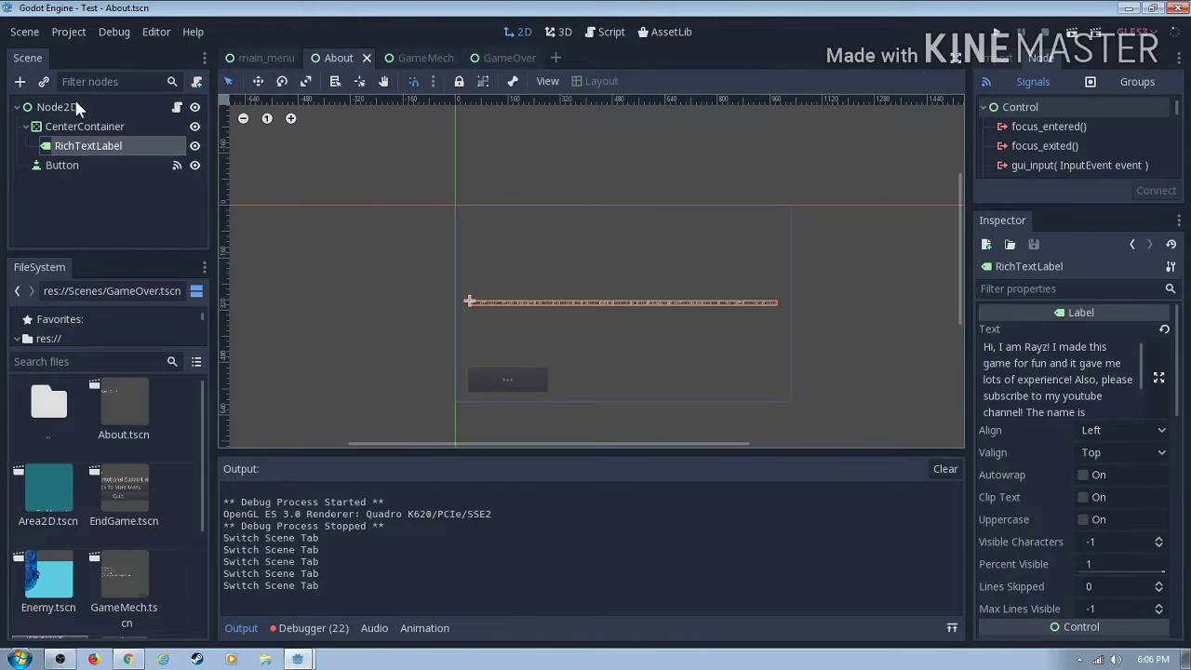
left_click(76, 106)
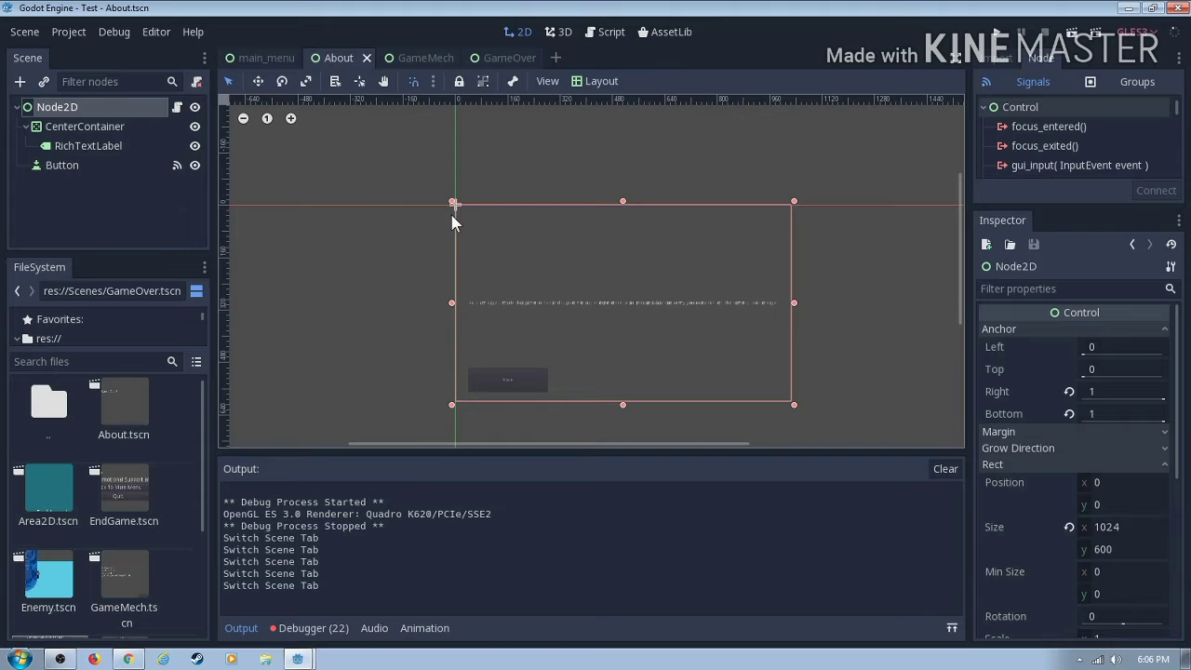
left_click(601, 81)
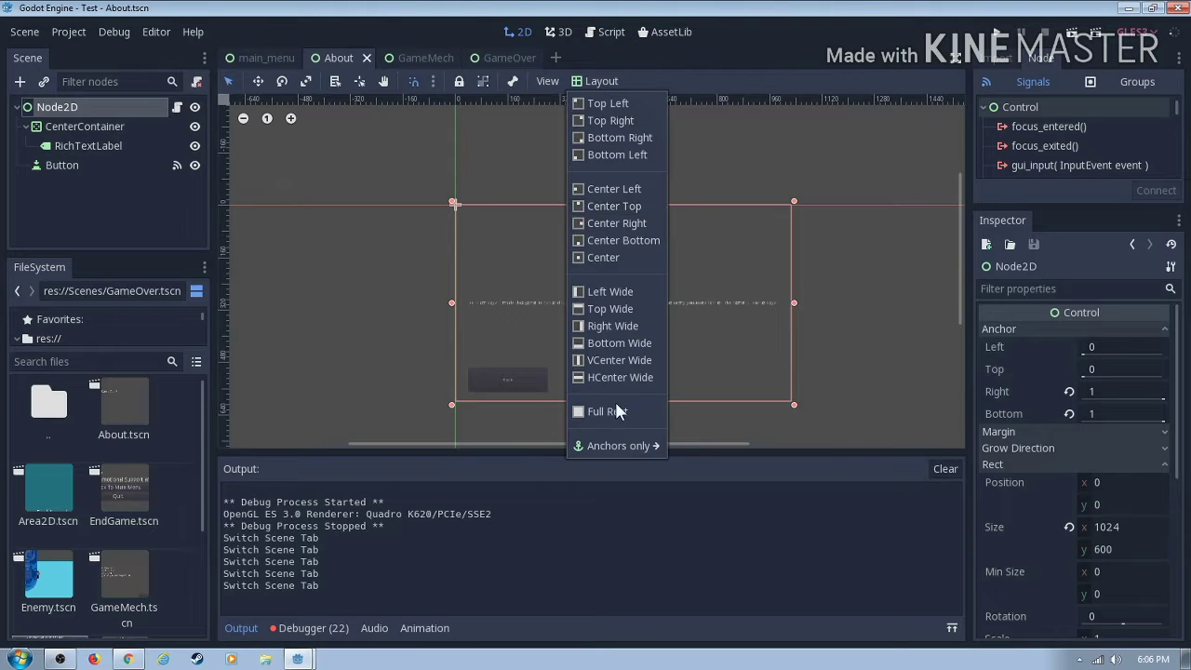
left_click(90, 139)
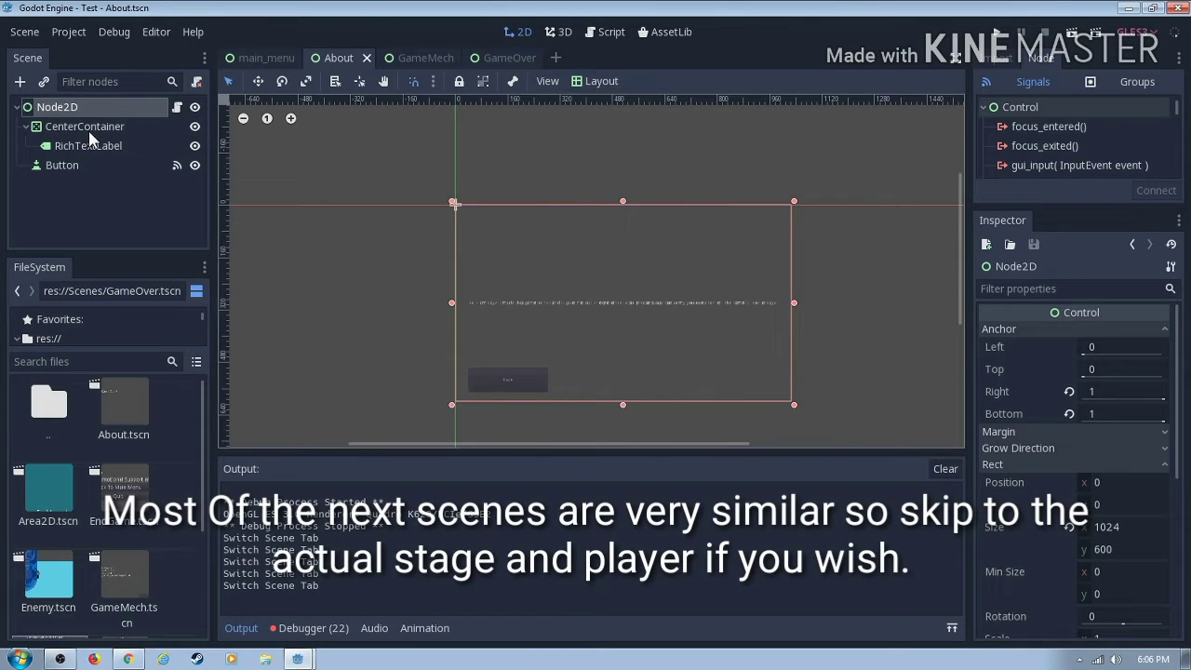
left_click(90, 129)
left_click(115, 151)
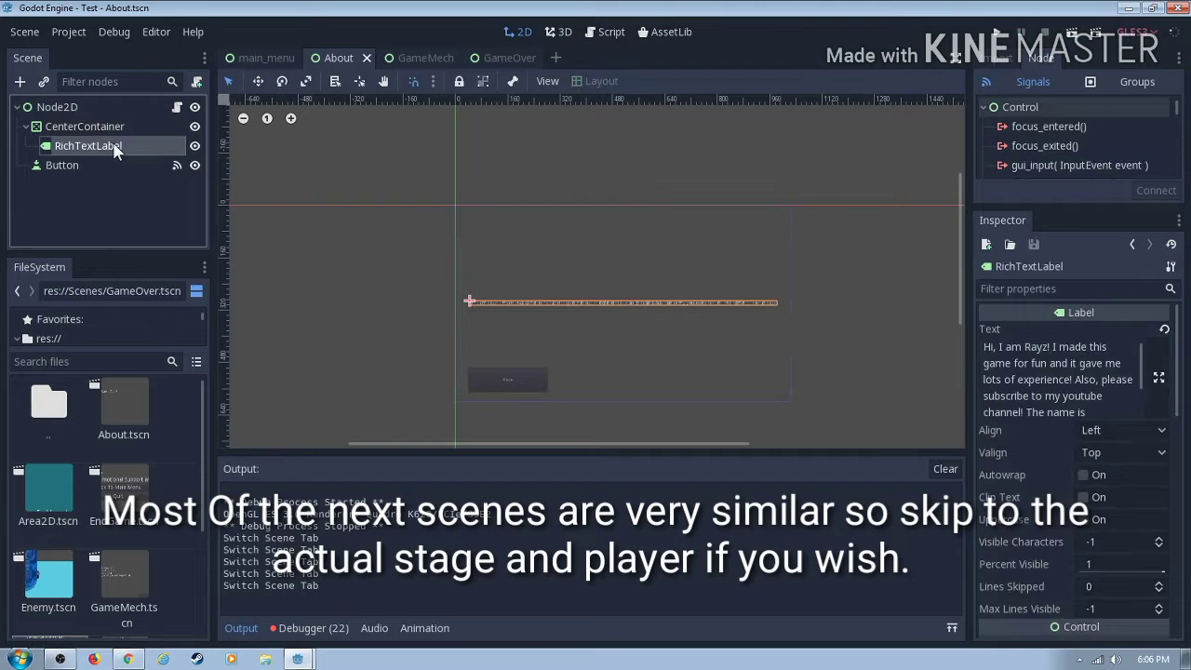
scroll(1060, 379, "down", 3)
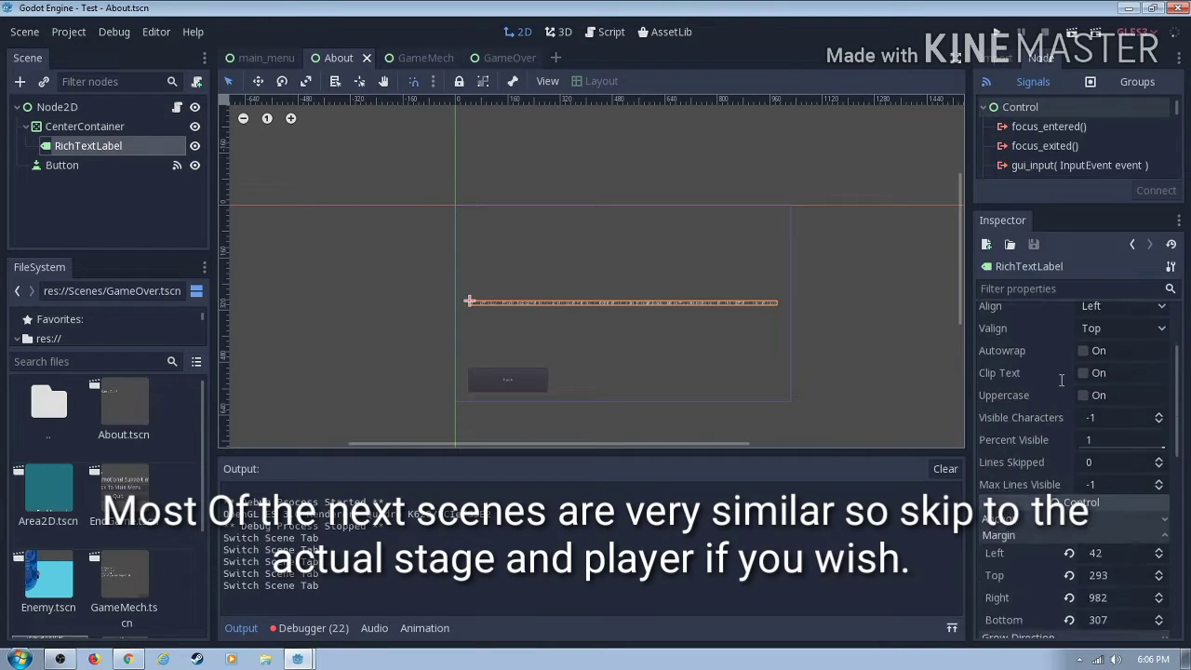
scroll(1060, 380, "up", 2)
scroll(1060, 379, "down", 3)
scroll(1060, 379, "up", 3)
scroll(1060, 379, "up", 2)
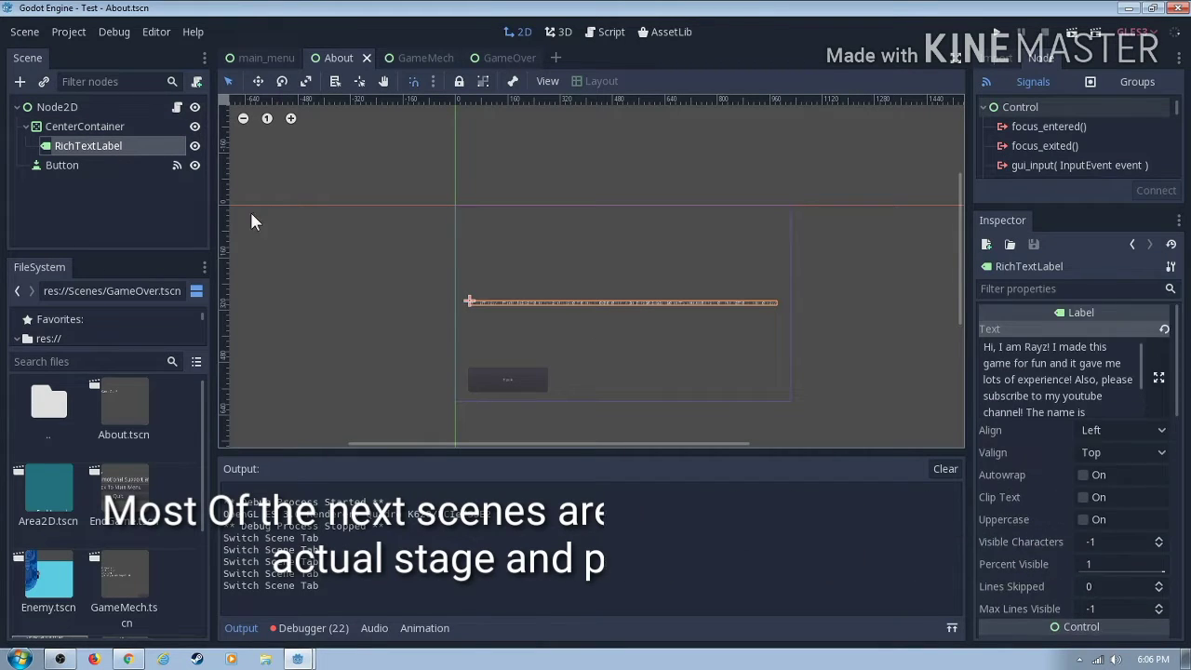
Step: Open the Back button's About.gd script, showing the res://Scenes/main_menu.tscn path, then return to main_menu
left_click(106, 163)
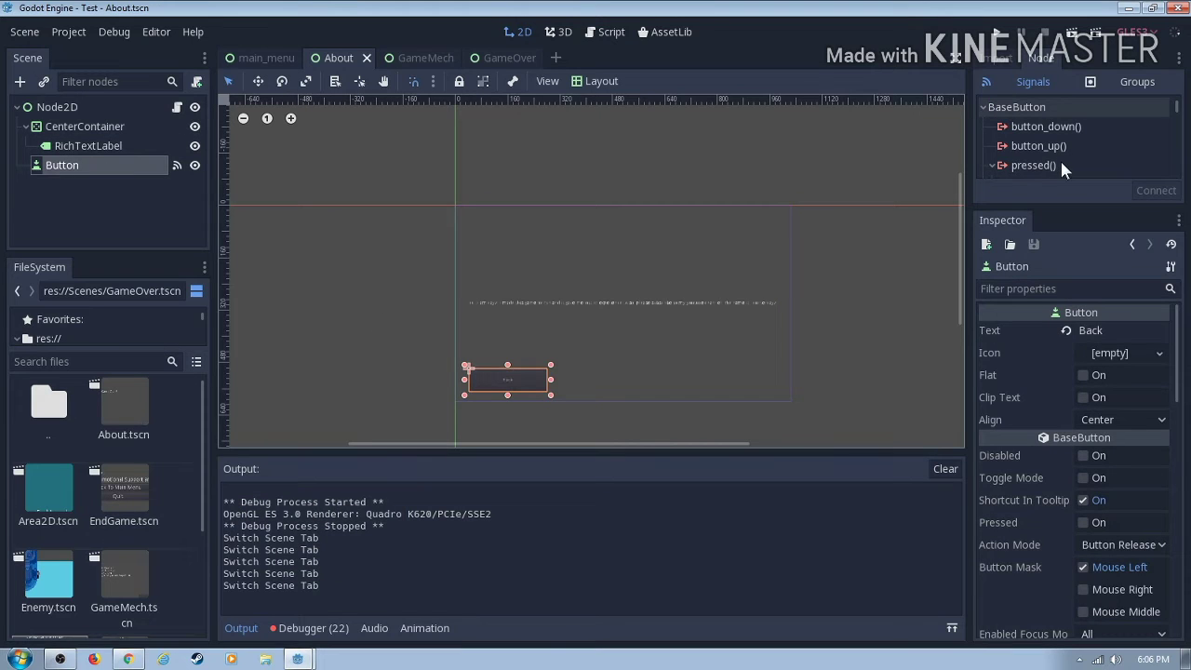
left_click(1033, 164)
left_click(610, 32)
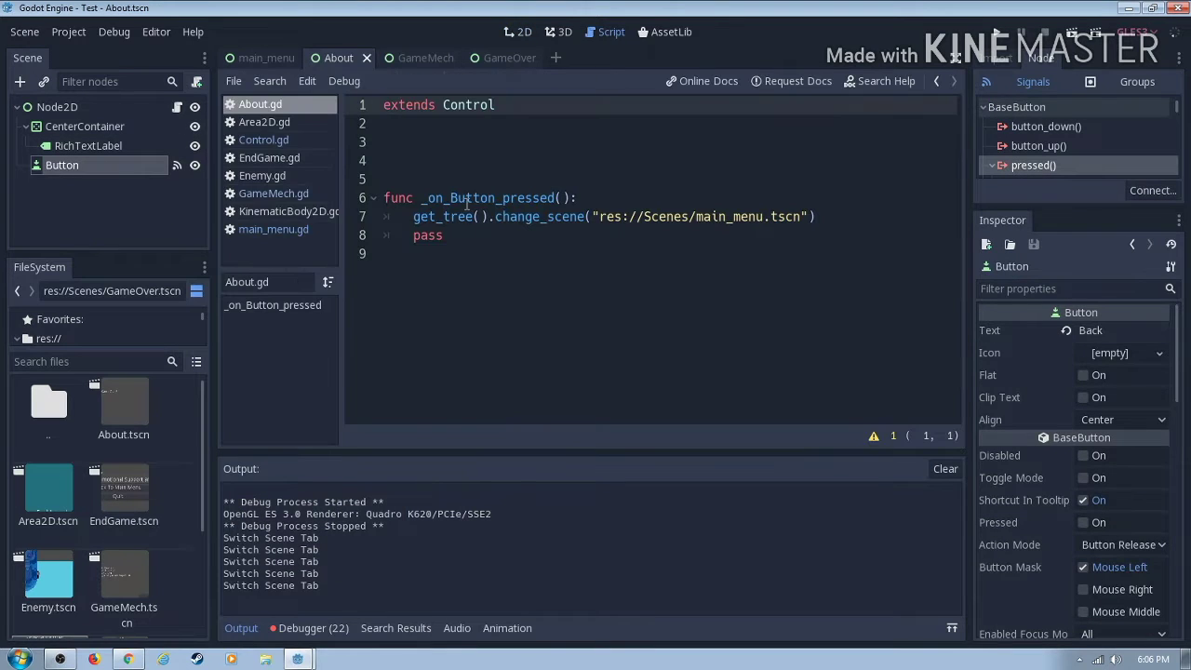
left_click_drag(643, 217, 800, 217)
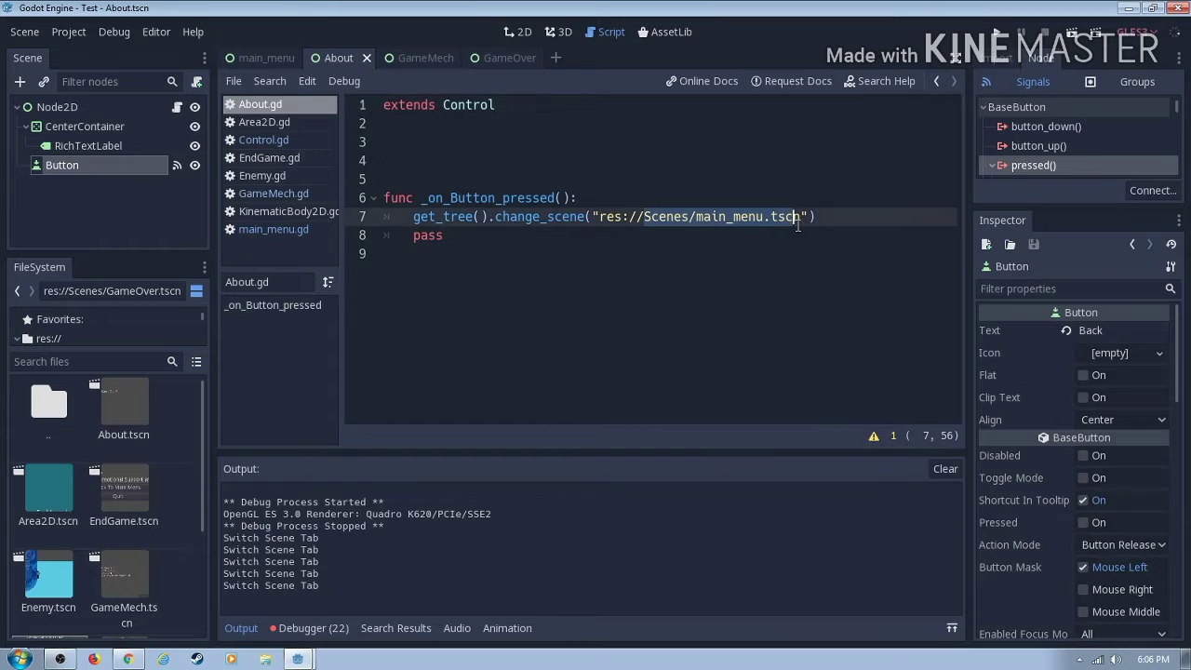
left_click(740, 218)
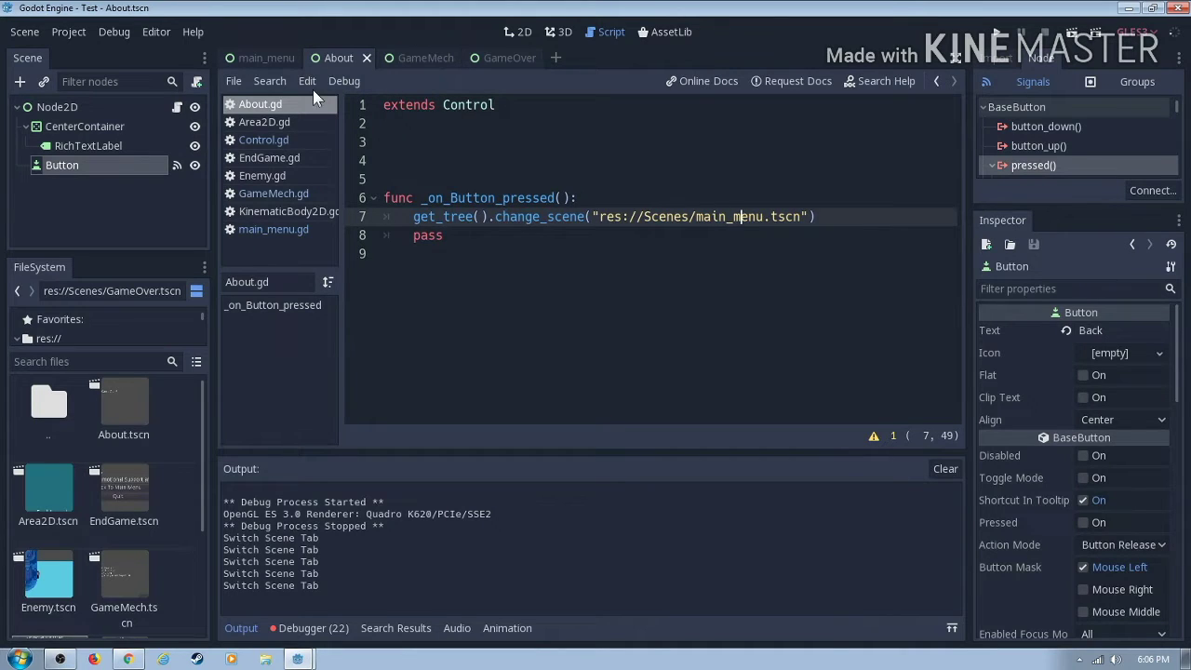
left_click(269, 58)
Step: Open the GameMech scene and inspect its containers, controls label, Back to Main Menu and Continue buttons
left_click(727, 197)
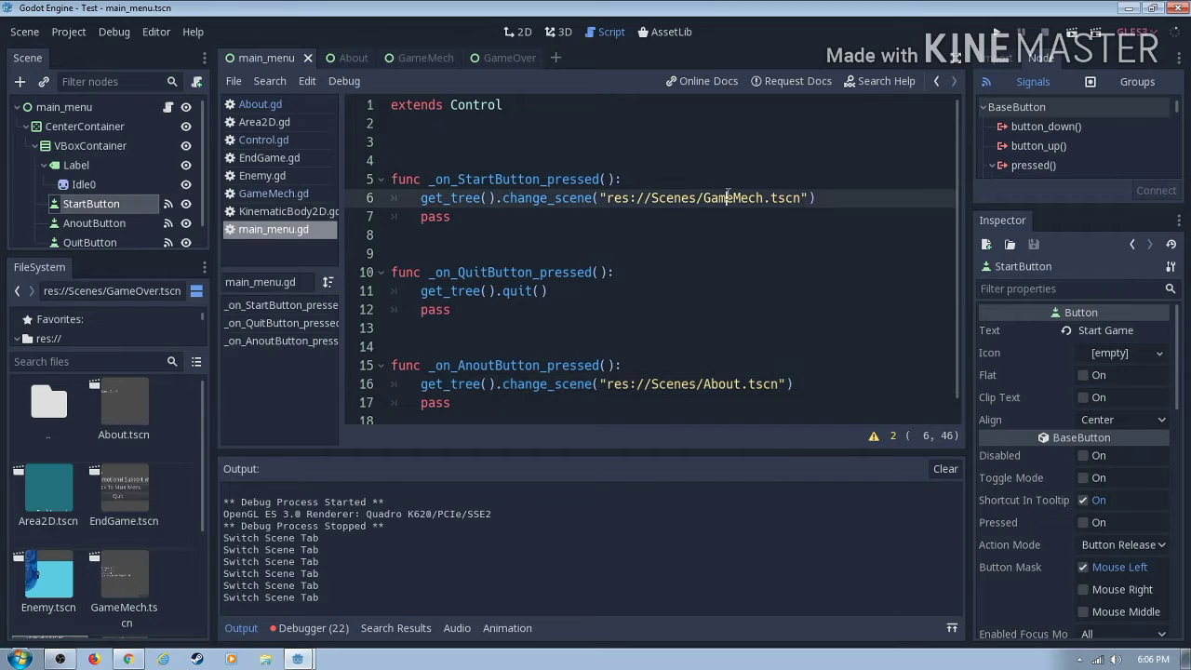
left_click(422, 52)
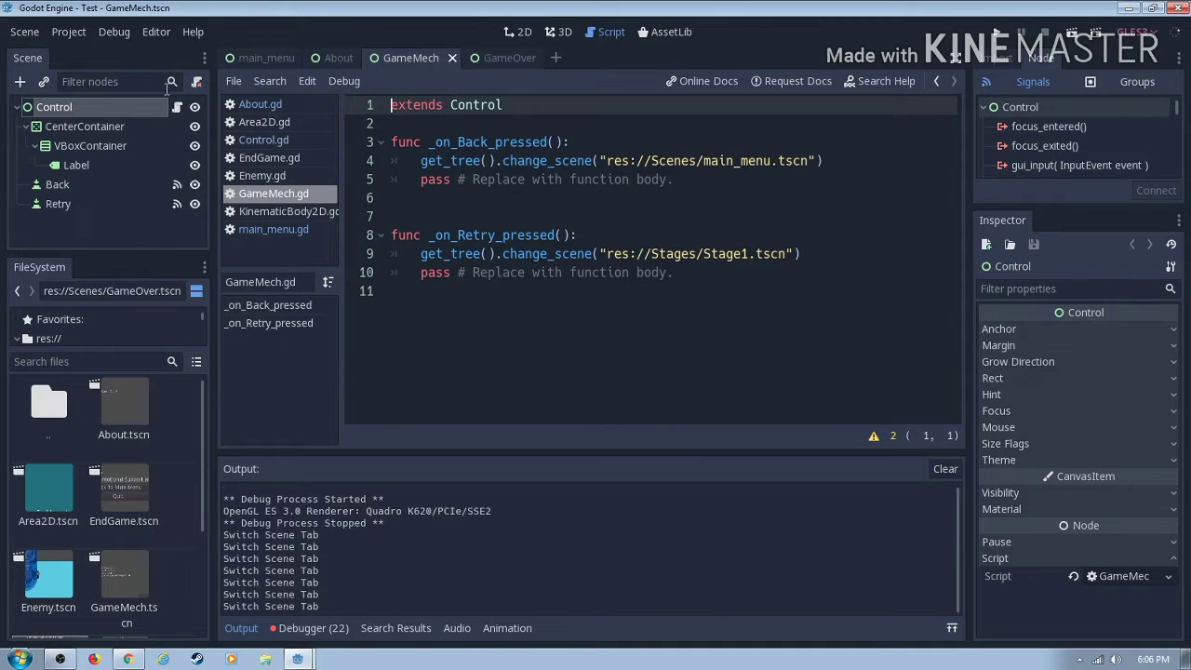
left_click(116, 186)
left_click(127, 125)
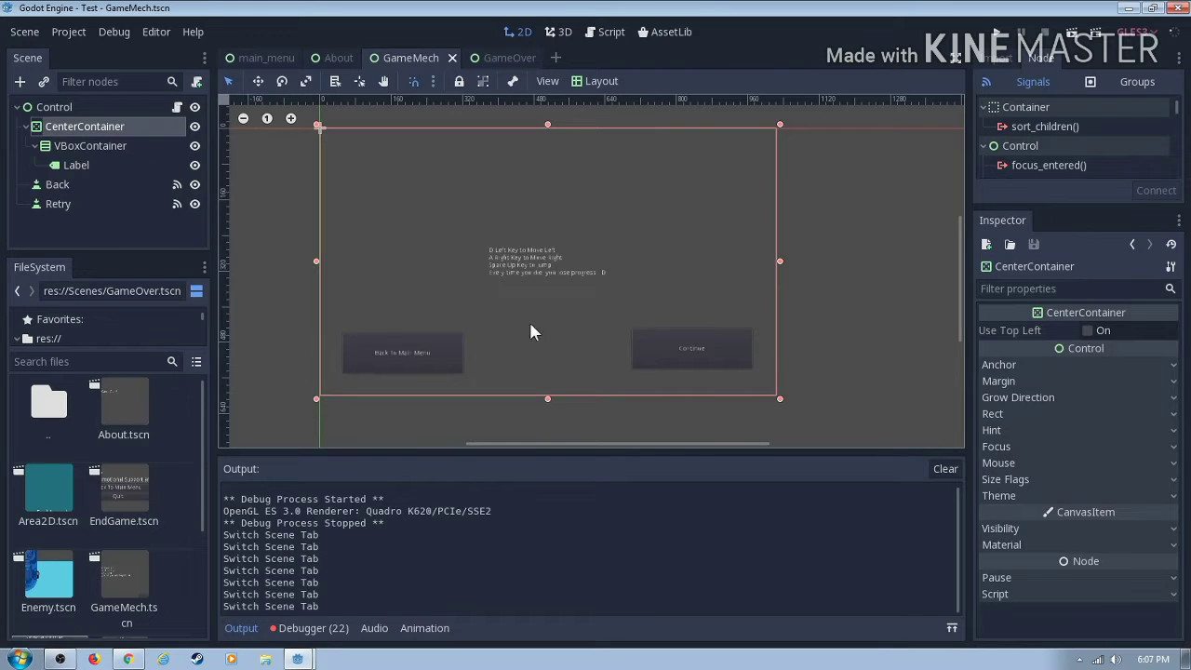
scroll(532, 274, "up", 1)
scroll(532, 274, "up", 1)
scroll(532, 273, "up", 1)
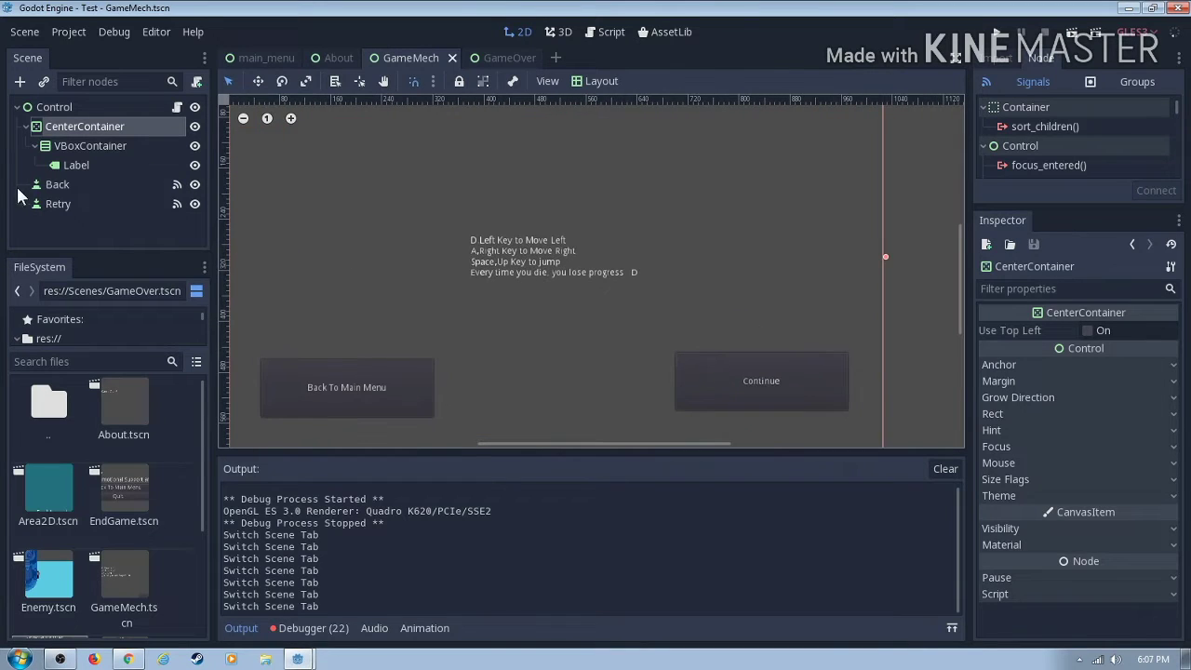
left_click(62, 147)
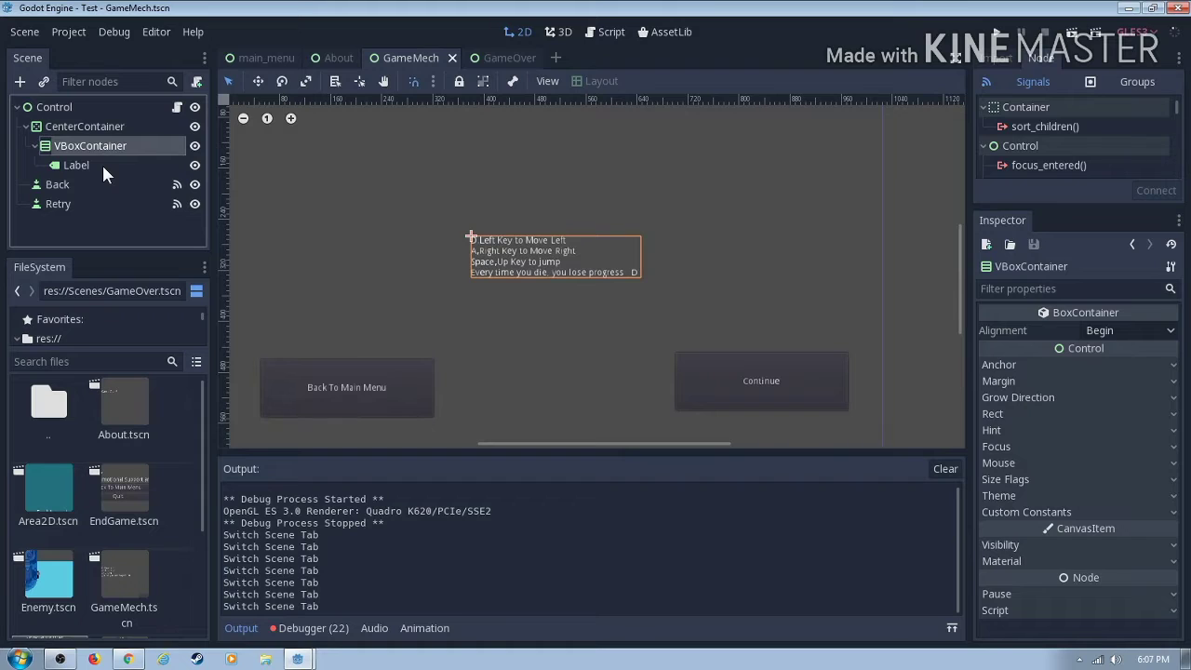
left_click(102, 164)
left_click(93, 186)
left_click(102, 206)
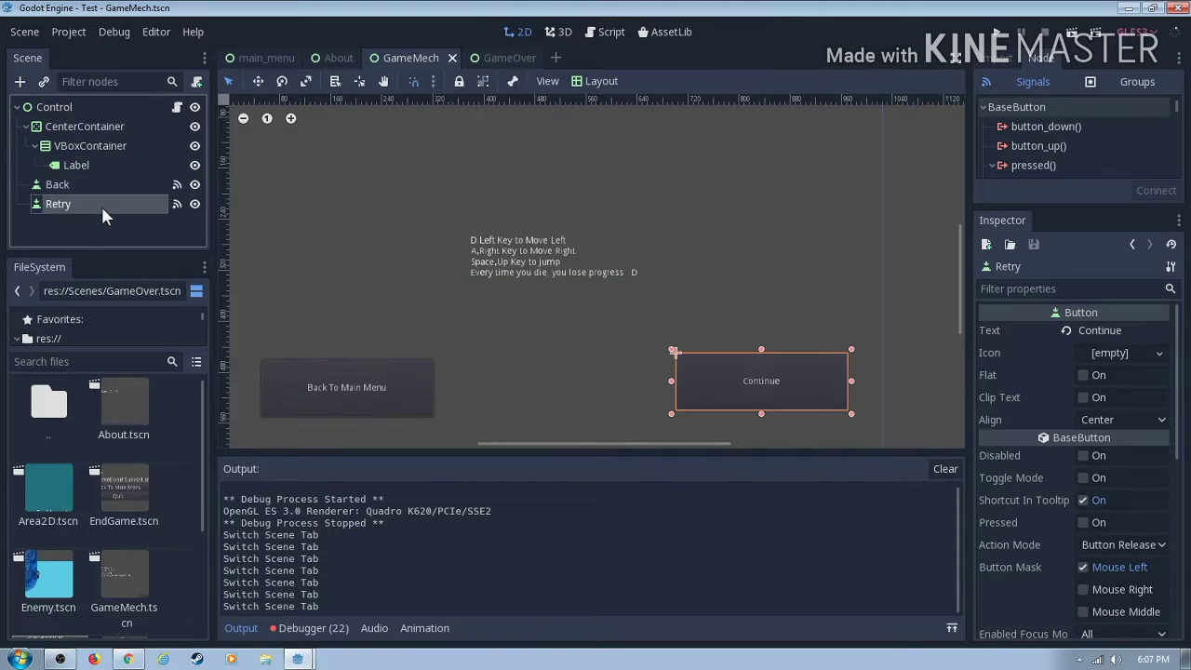
left_click(116, 186)
key("Down")
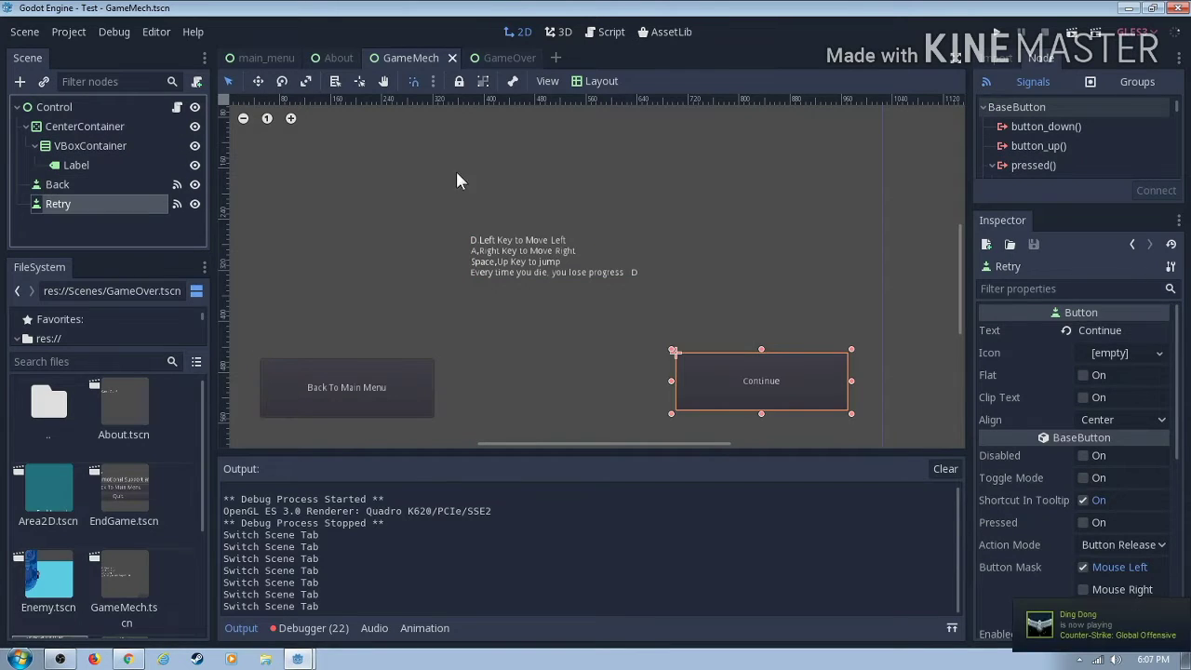
Step: In GameMech.gd, mark the lines changing scene to main_menu and to Stage1
left_click(609, 32)
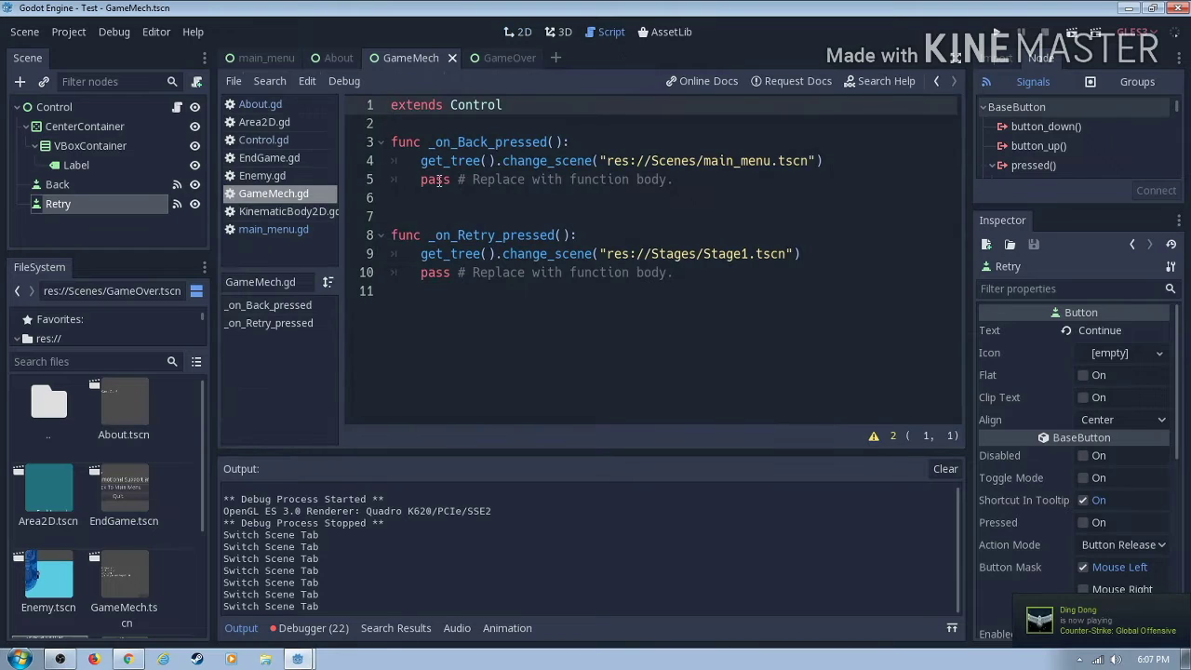
left_click_drag(410, 164, 848, 160)
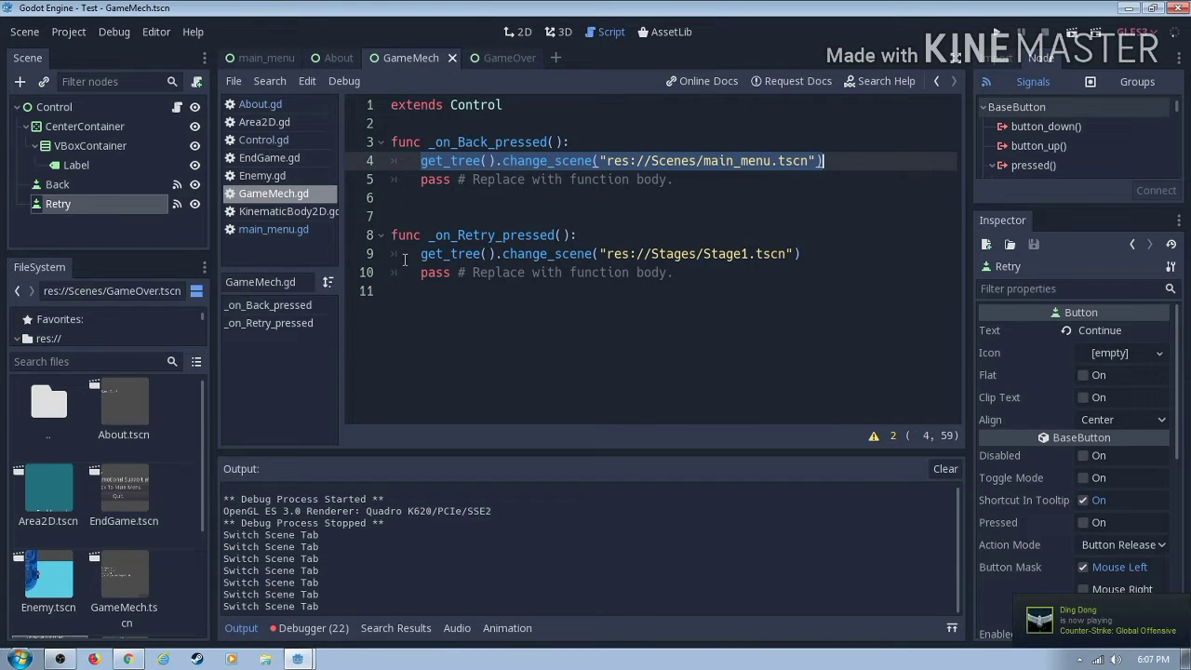
left_click_drag(405, 259, 954, 237)
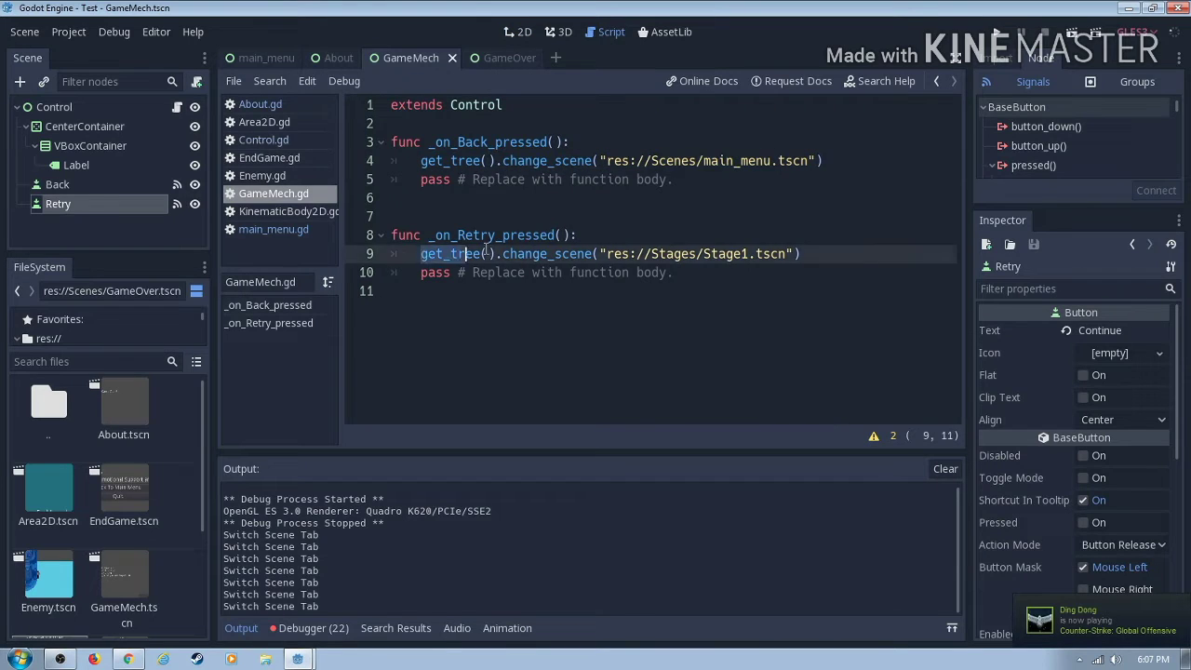
left_click(700, 213)
Step: Inspect the GameOver scene's Control, CenterContainer, VBoxContainer, Game Over! label and Back to Main Menu button
left_click(502, 58)
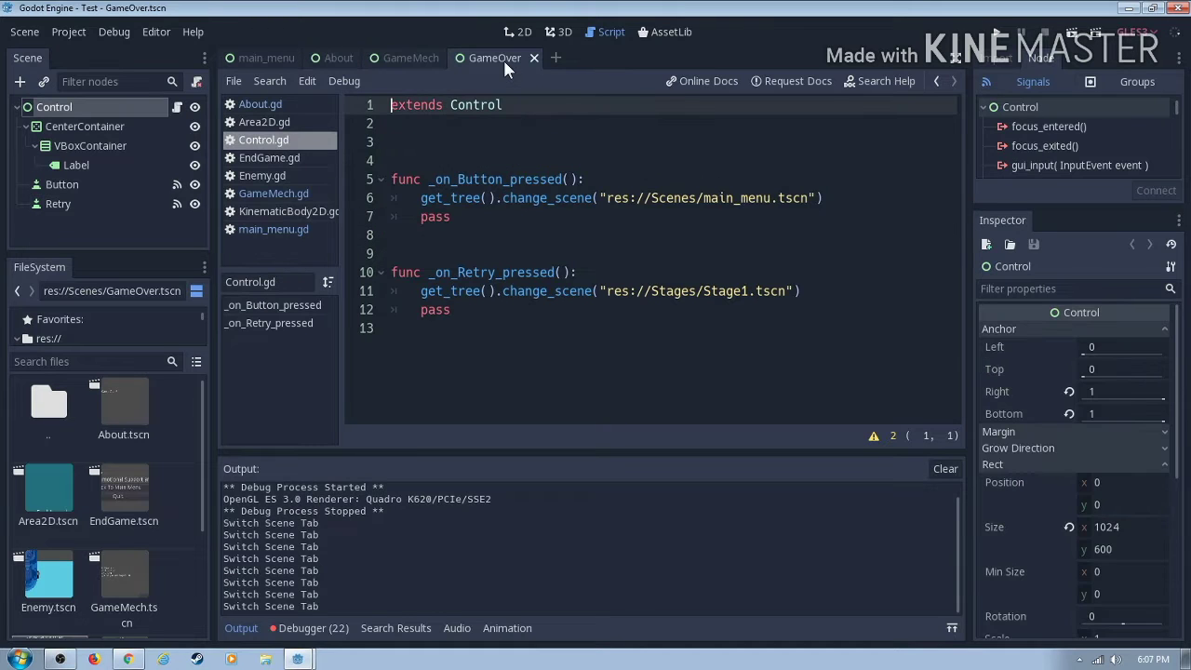
left_click(133, 166)
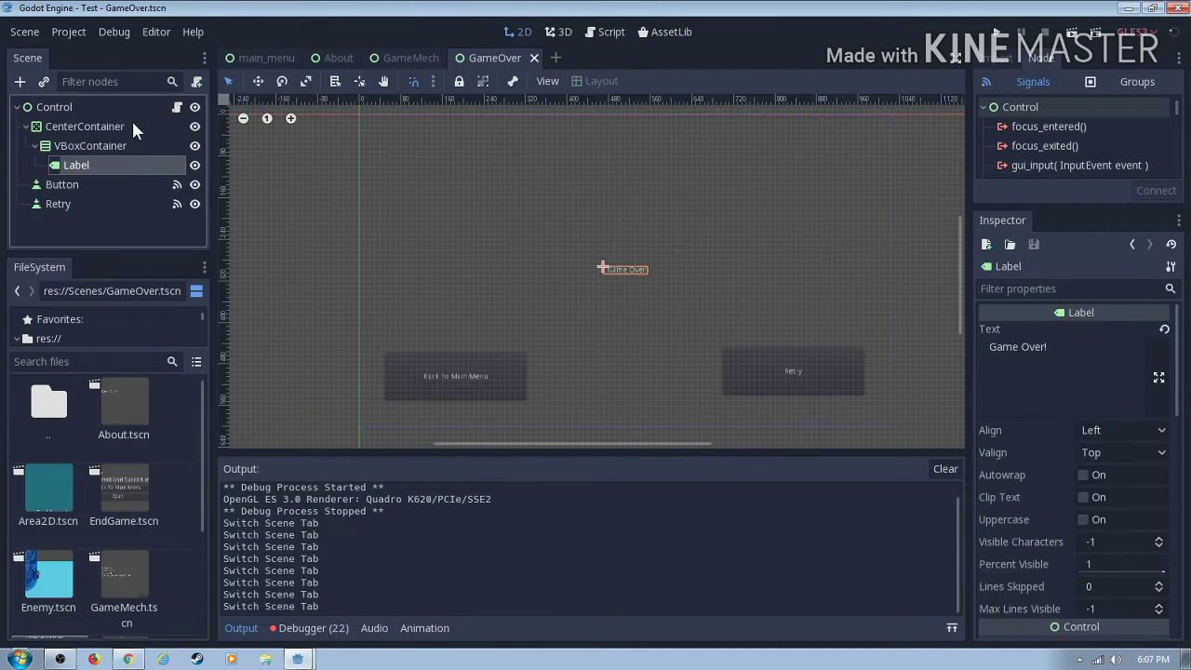
left_click(133, 107)
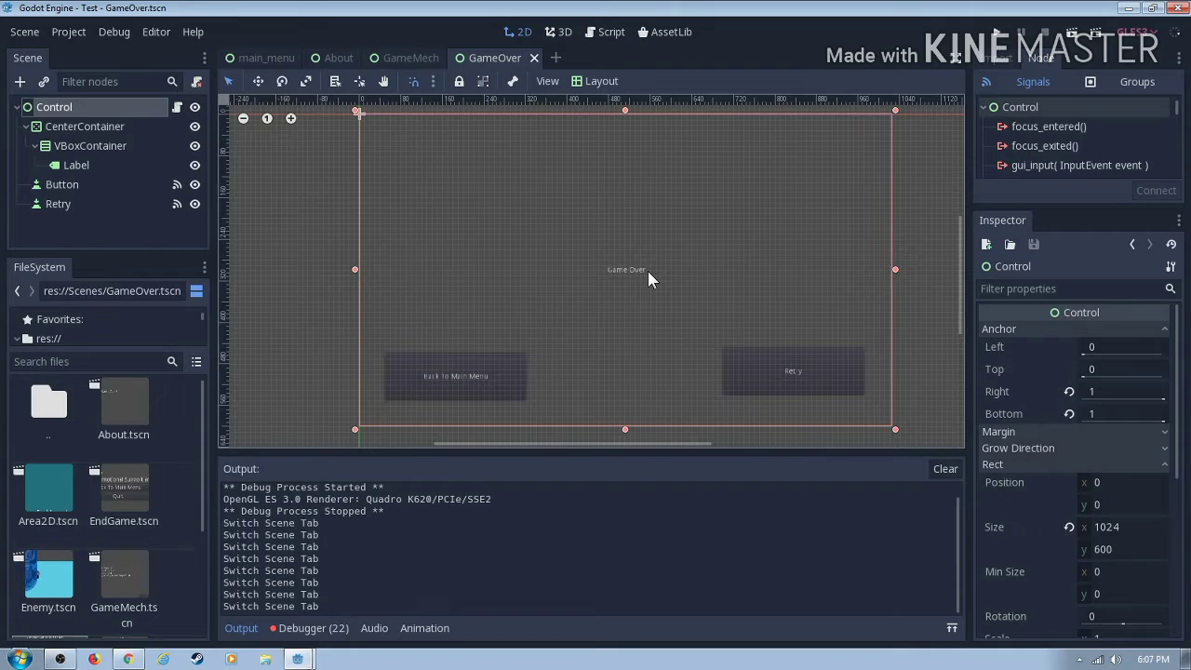
left_click(78, 131)
left_click(89, 149)
left_click(91, 164)
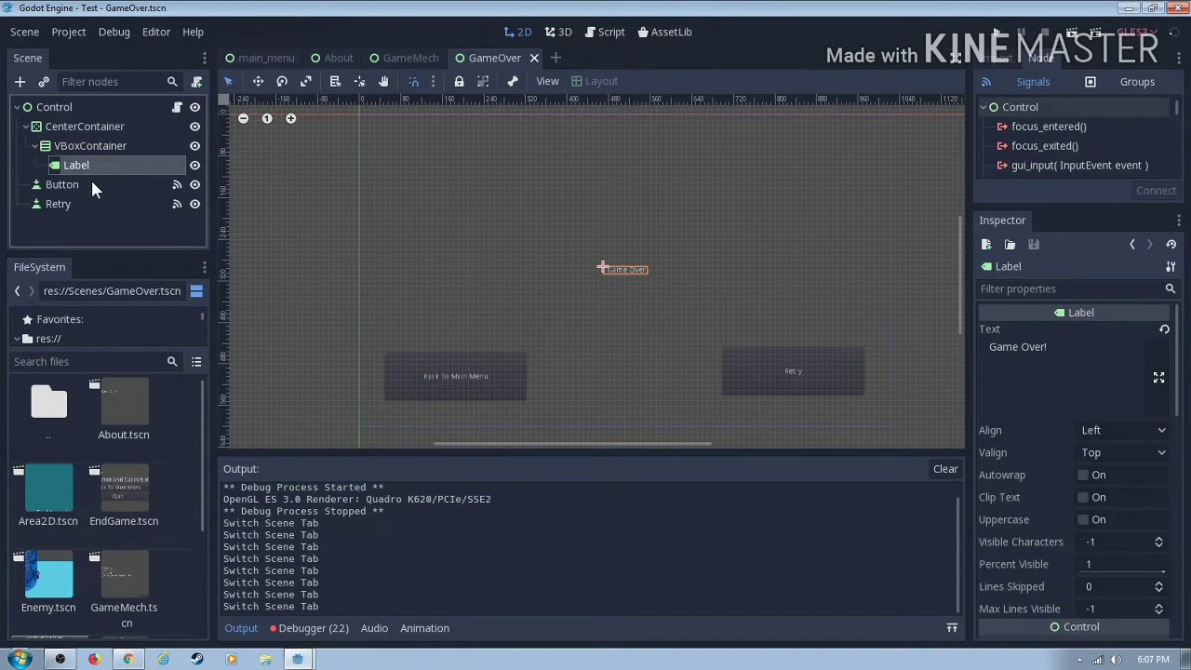
left_click(91, 184)
left_click(95, 213)
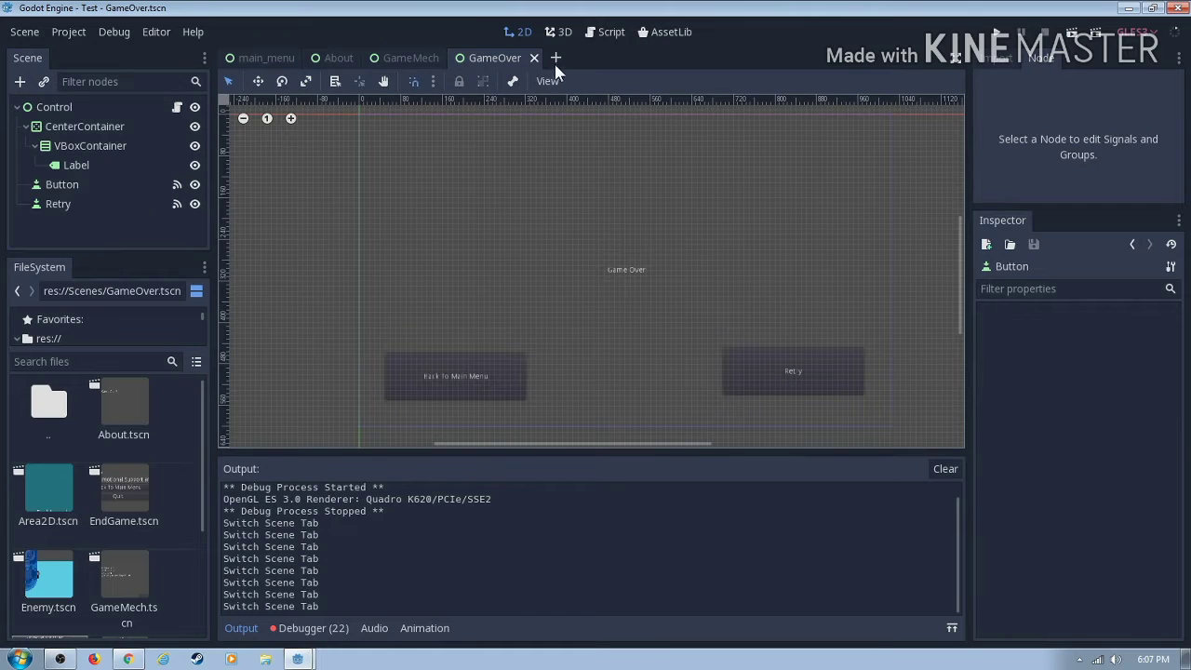
scroll(72, 460, "down", 2)
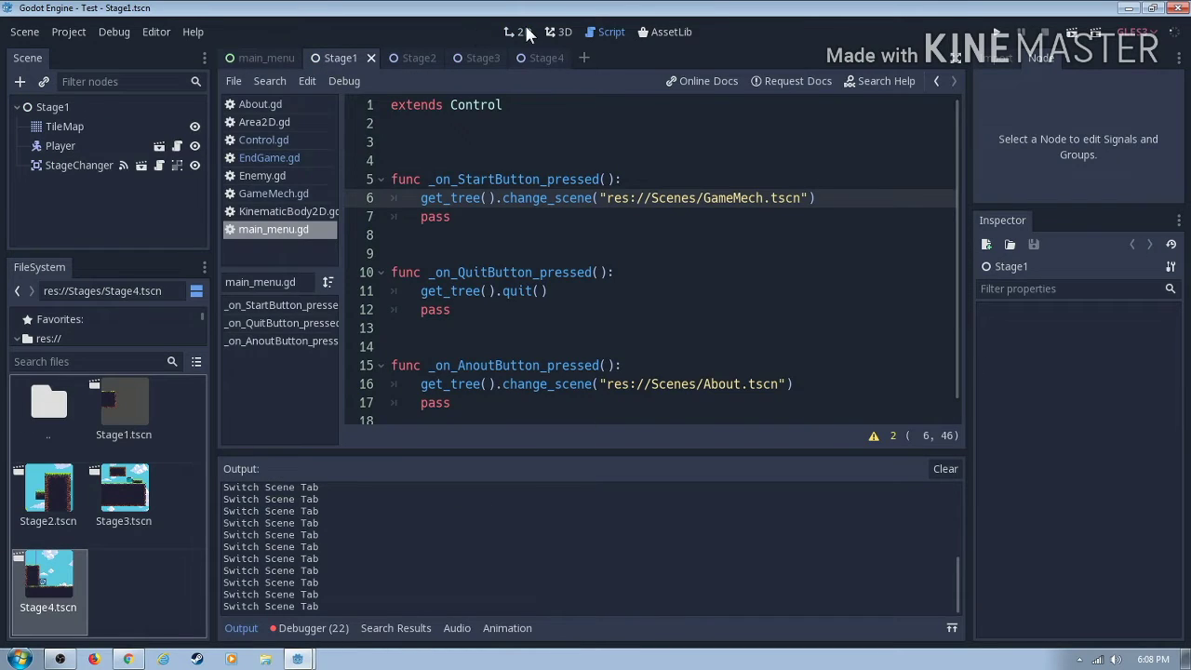
Step: Show the Stage1 level layout and the StageChanger node's Stage Num path
left_click(519, 32)
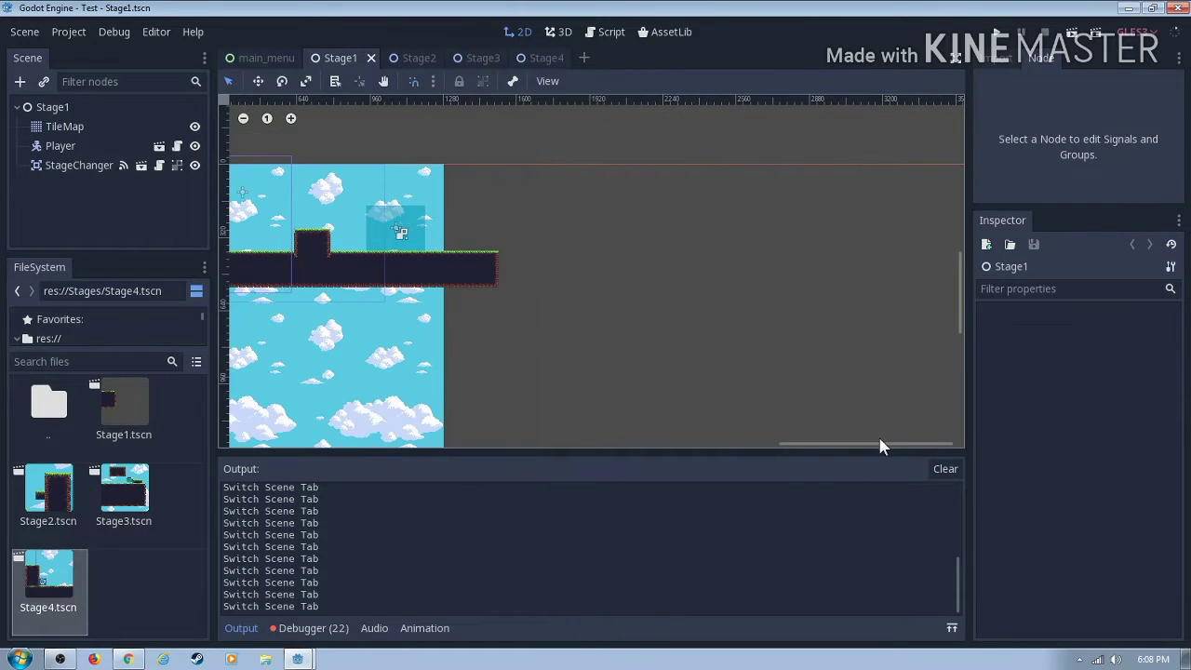
left_click_drag(853, 445, 664, 444)
left_click(657, 231)
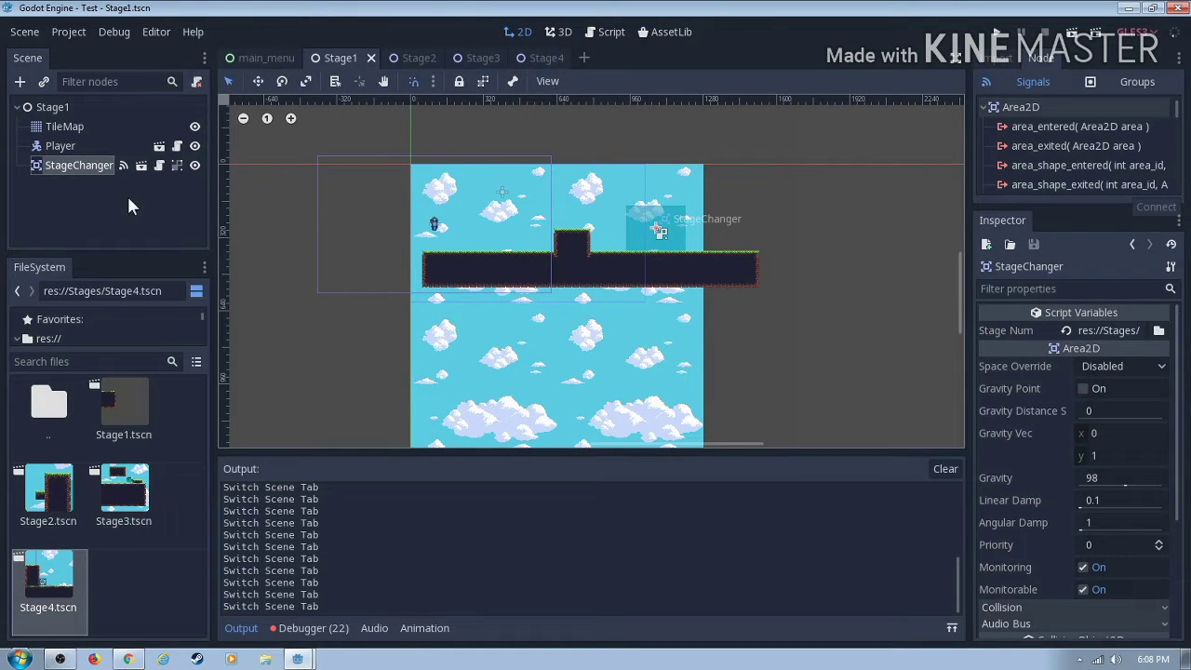
Step: Browse from res:// into the Scenes folder and scroll through its files
double_click(68, 402)
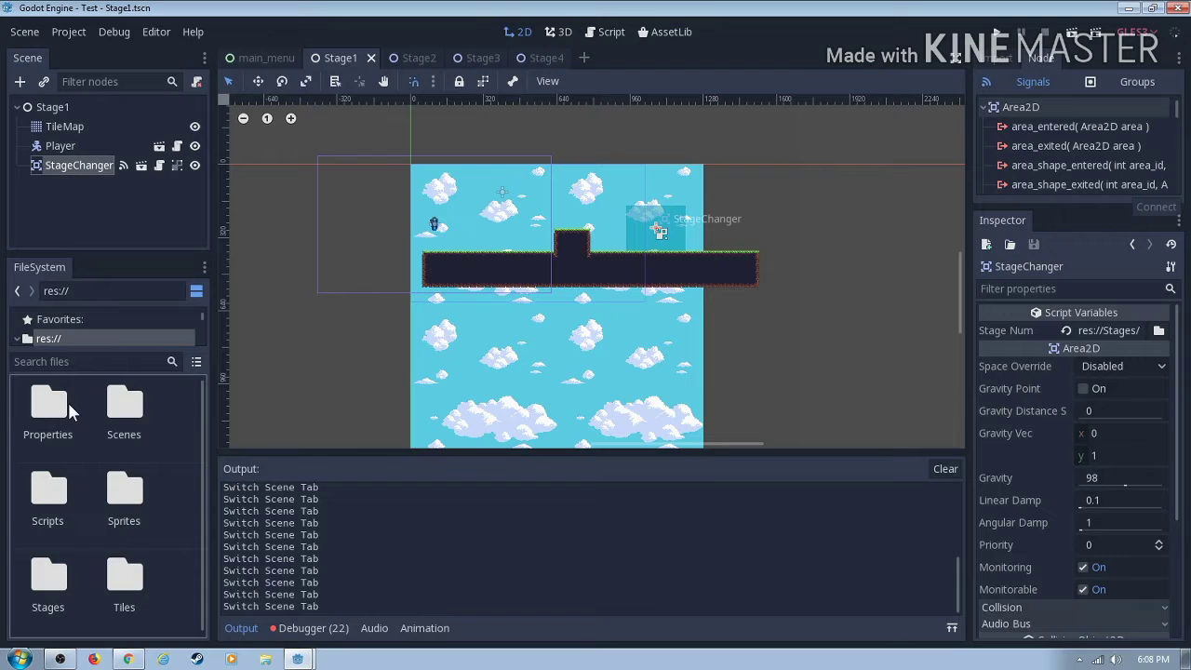
double_click(124, 400)
scroll(136, 479, "down", 2)
scroll(136, 474, "down", 1)
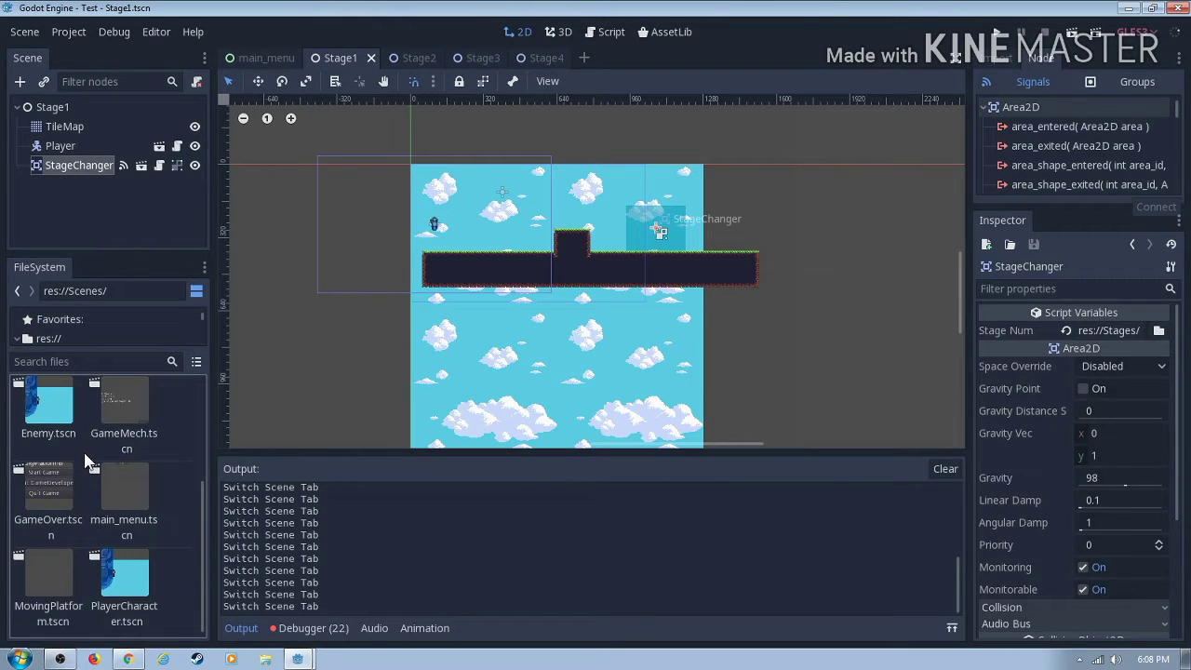
scroll(67, 505, "up", 1)
scroll(67, 505, "up", 1)
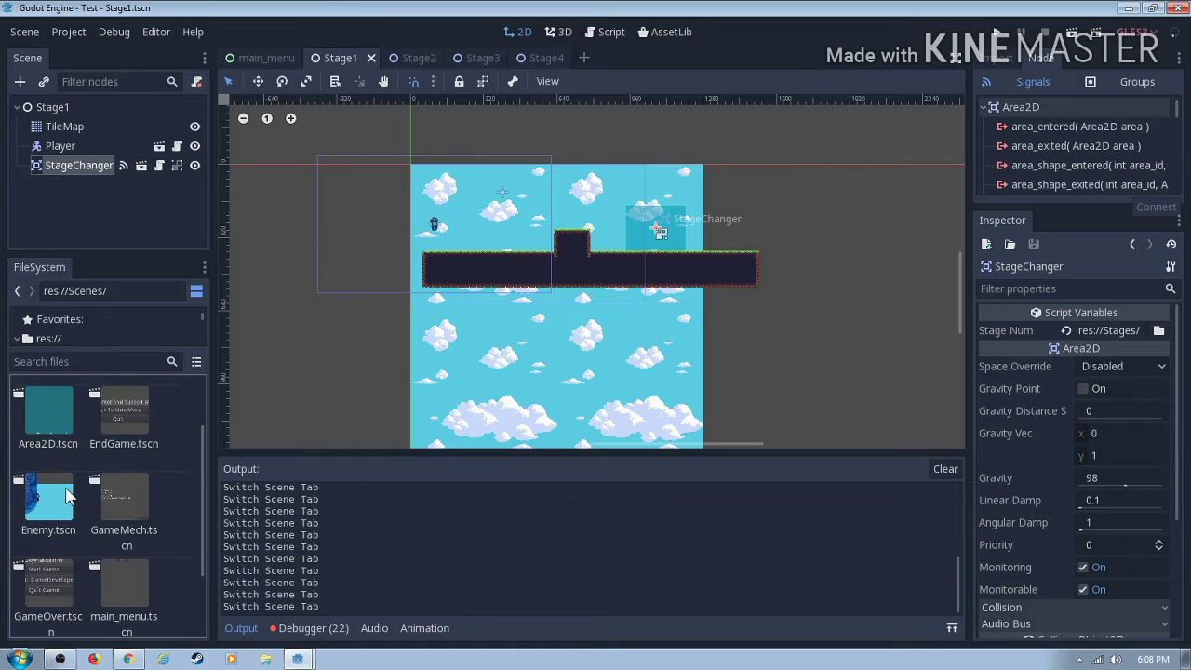
Step: Open Area2D.tscn and inspect its CanvasLayer, AnimationPlayer and CollisionShape2D nodes
double_click(48, 426)
scroll(320, 269, "down", 1)
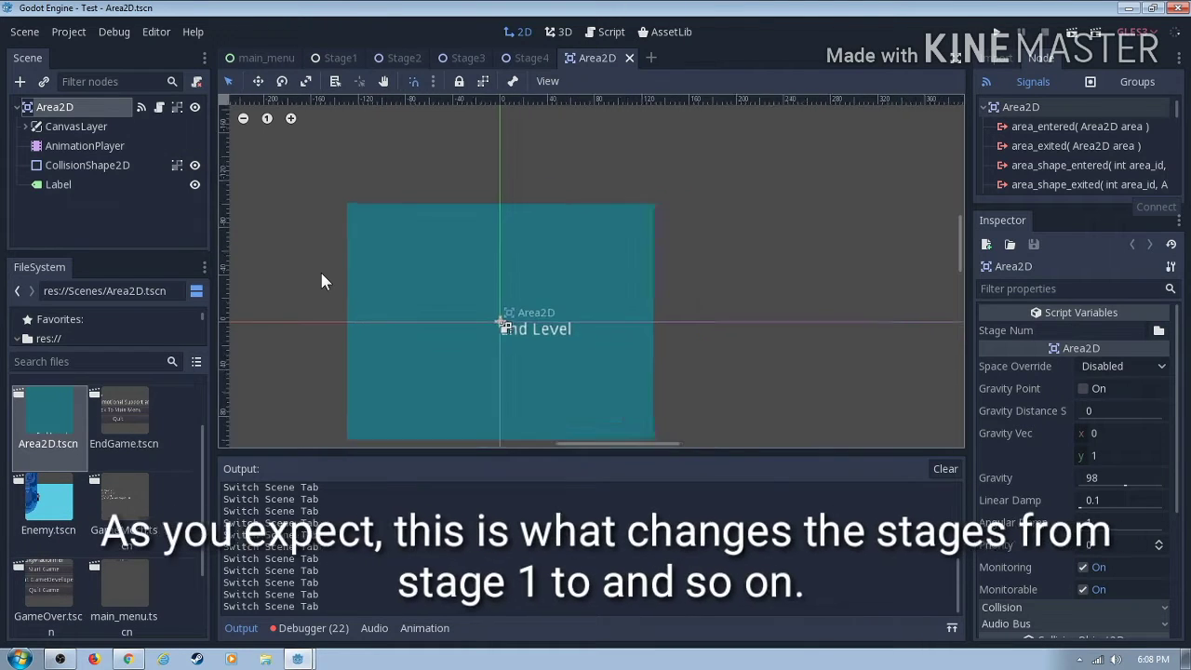
scroll(320, 270, "down", 1)
left_click(124, 127)
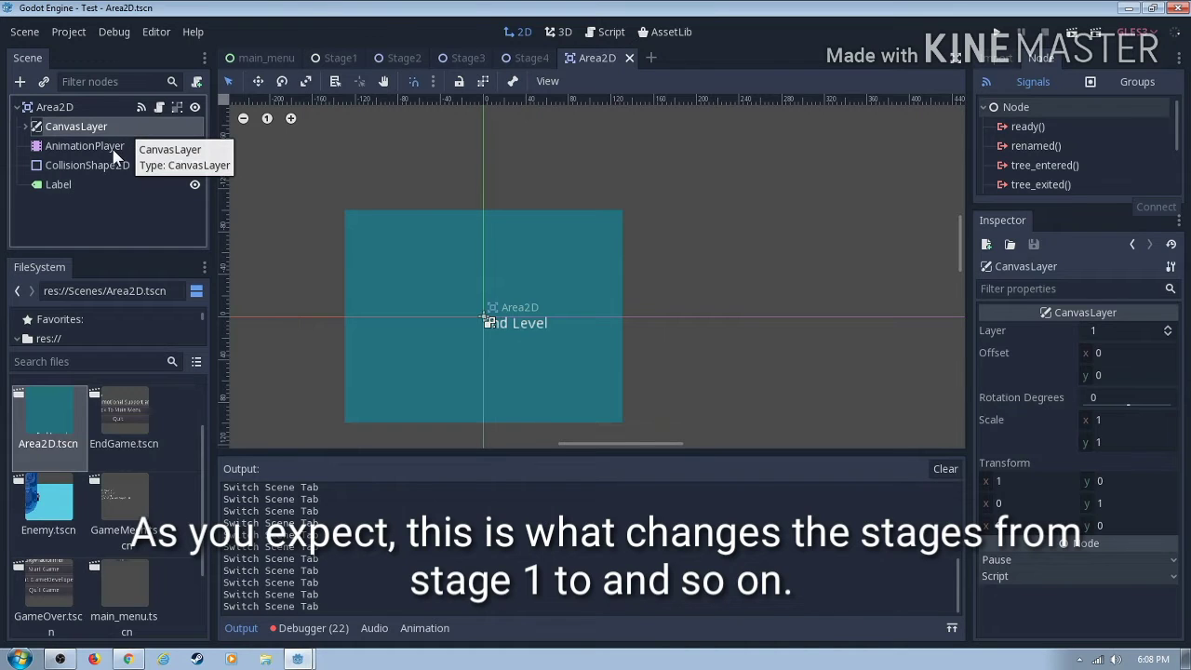
left_click(116, 149)
left_click(105, 168)
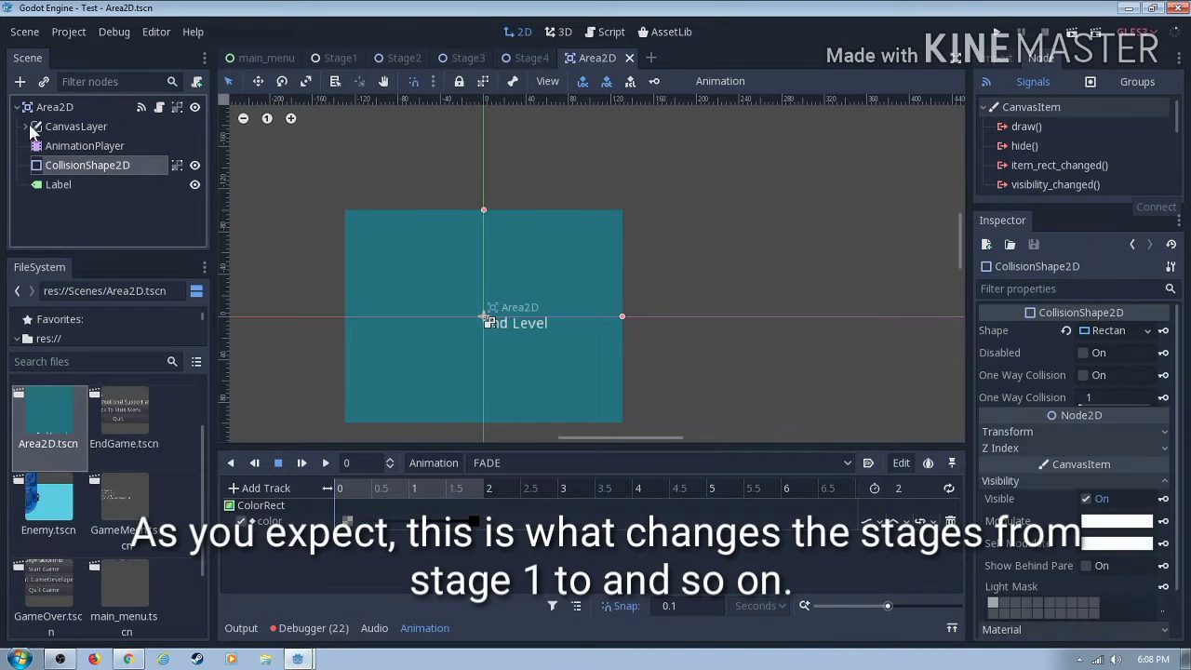
Step: Examine the fading ColorRect, End Level label and FADE animation, then bring up the Stage2 level
left_click(26, 127)
left_click(88, 149)
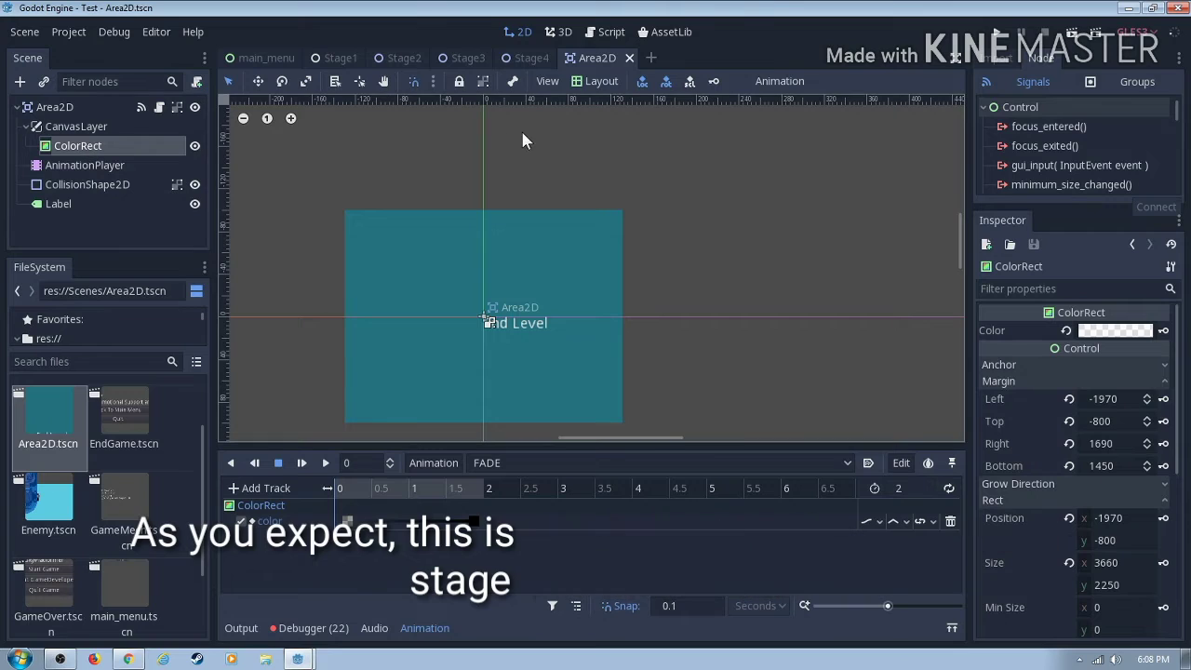
left_click(118, 202)
left_click(117, 166)
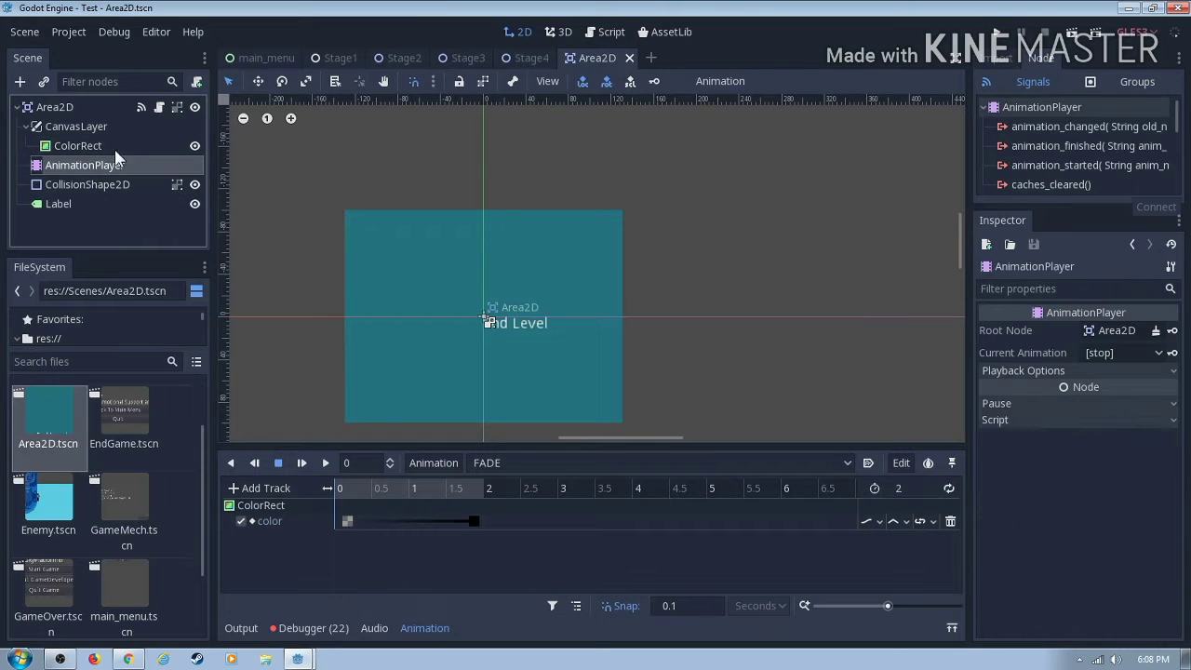
left_click(118, 145)
left_click(124, 127)
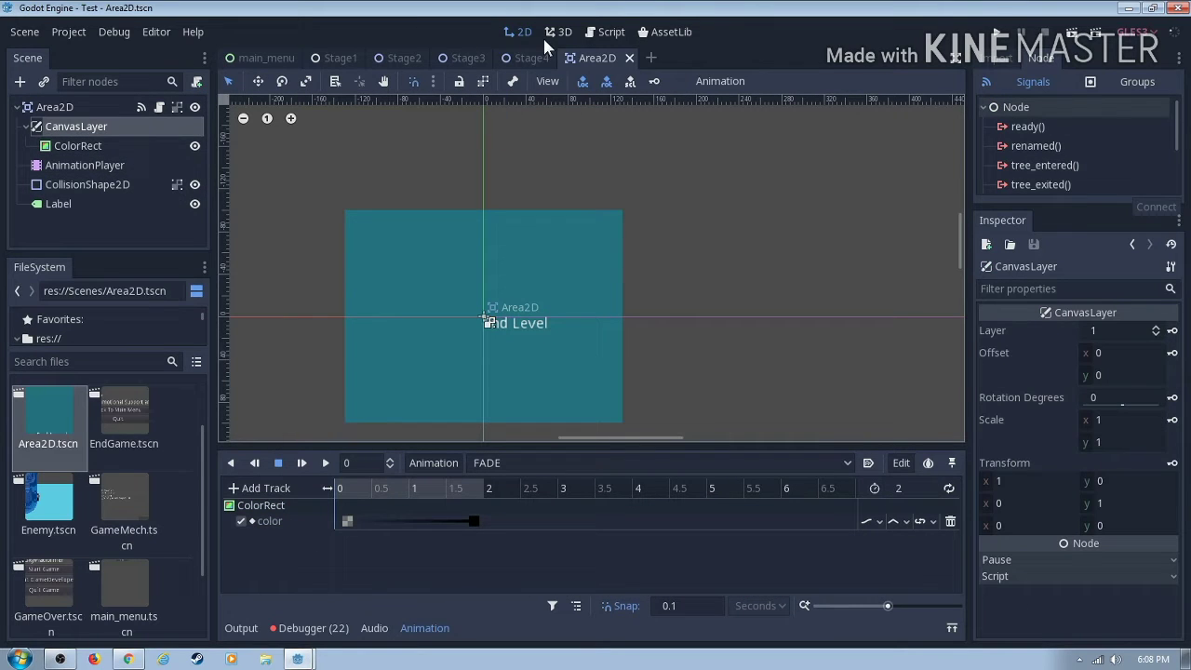
left_click(403, 58)
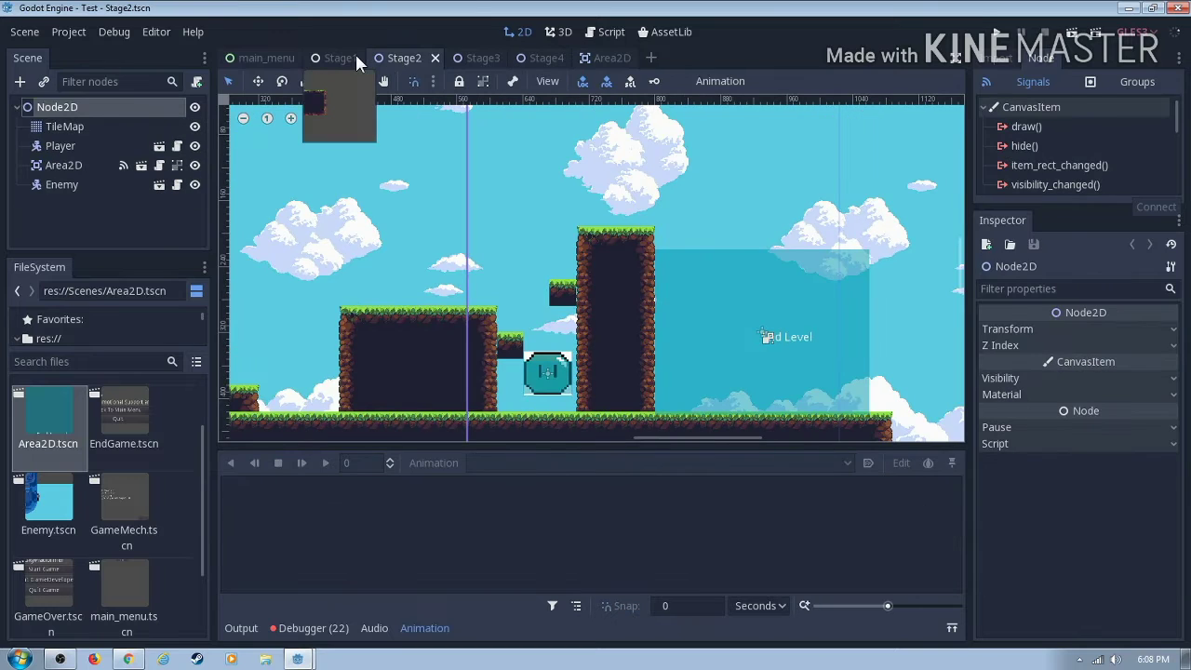
Step: Check the Player node in Stage1, then open PlayerCharacter.tscn from the FileSystem
left_click(351, 58)
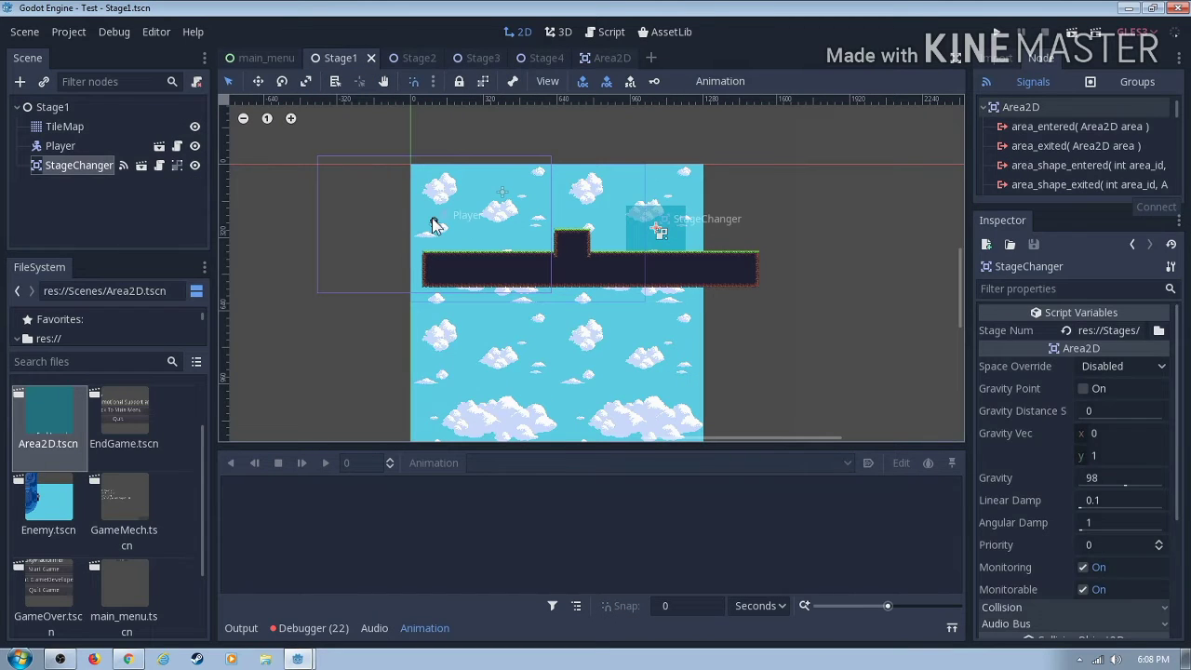
left_click(101, 147)
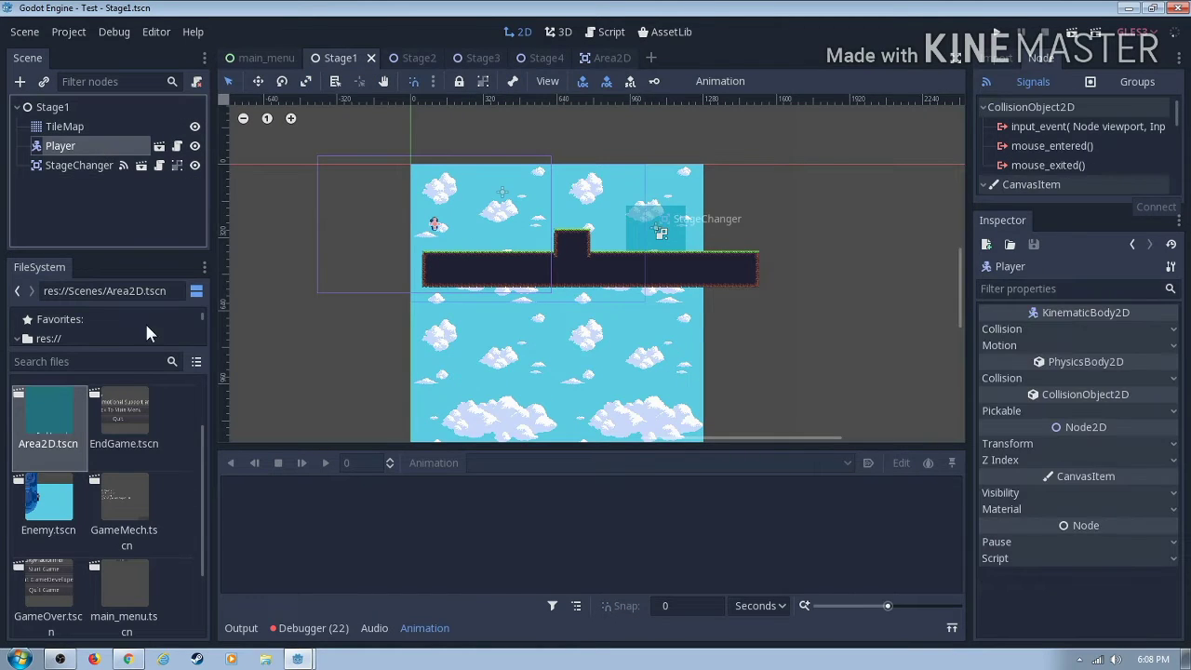
scroll(97, 460, "down", 2)
left_click(140, 569)
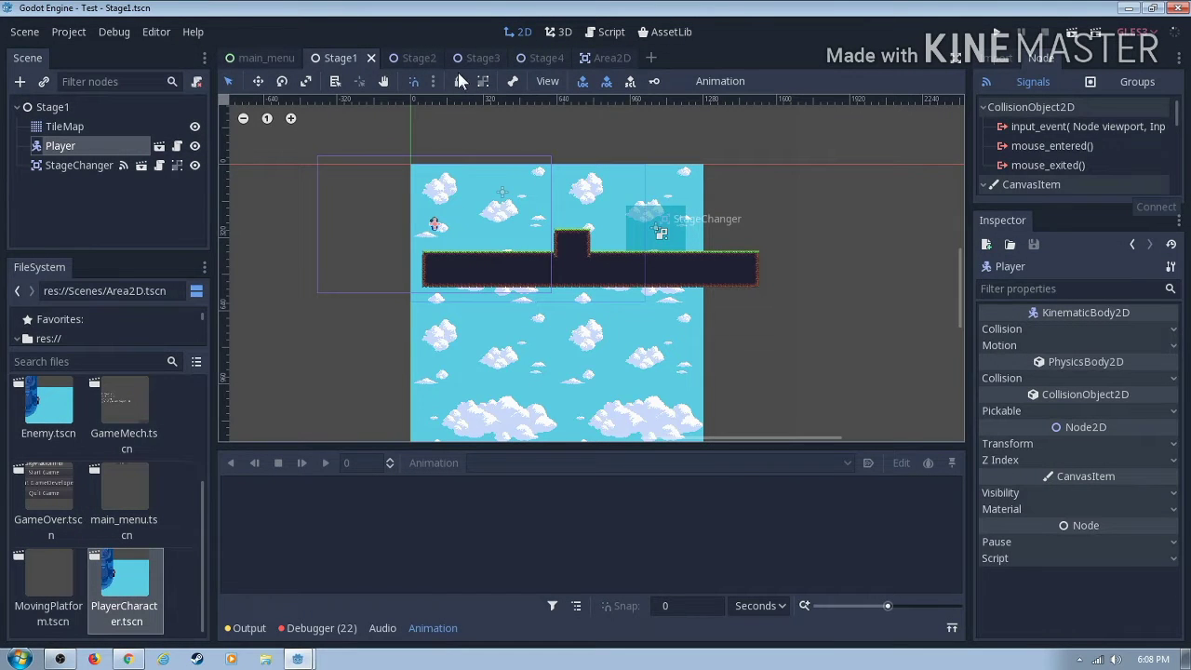
double_click(160, 563)
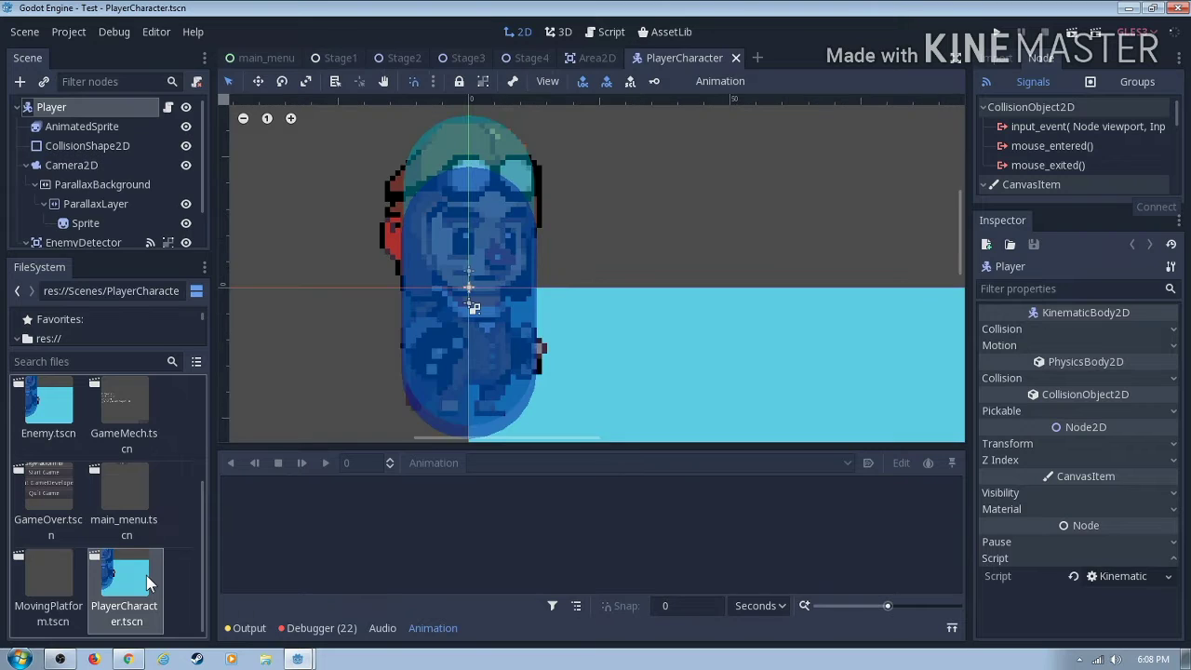
Step: Inspect the player's collision shape and the AnimatedSprite's idle and Jump animation frames
left_click(453, 154)
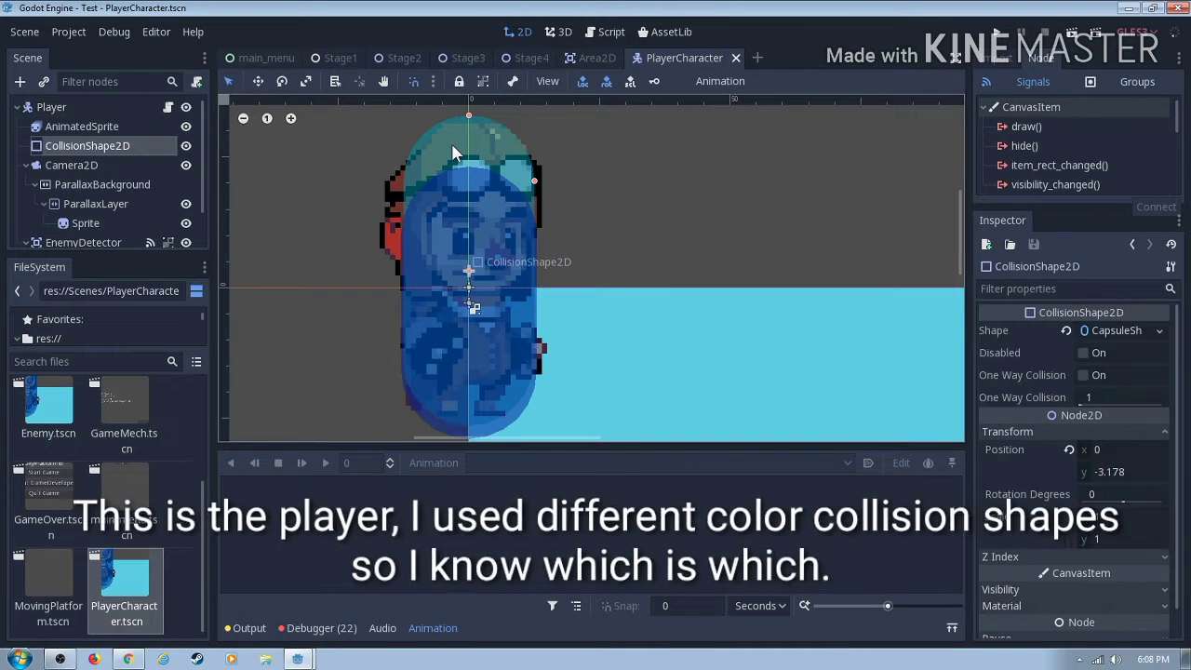
left_click(141, 127)
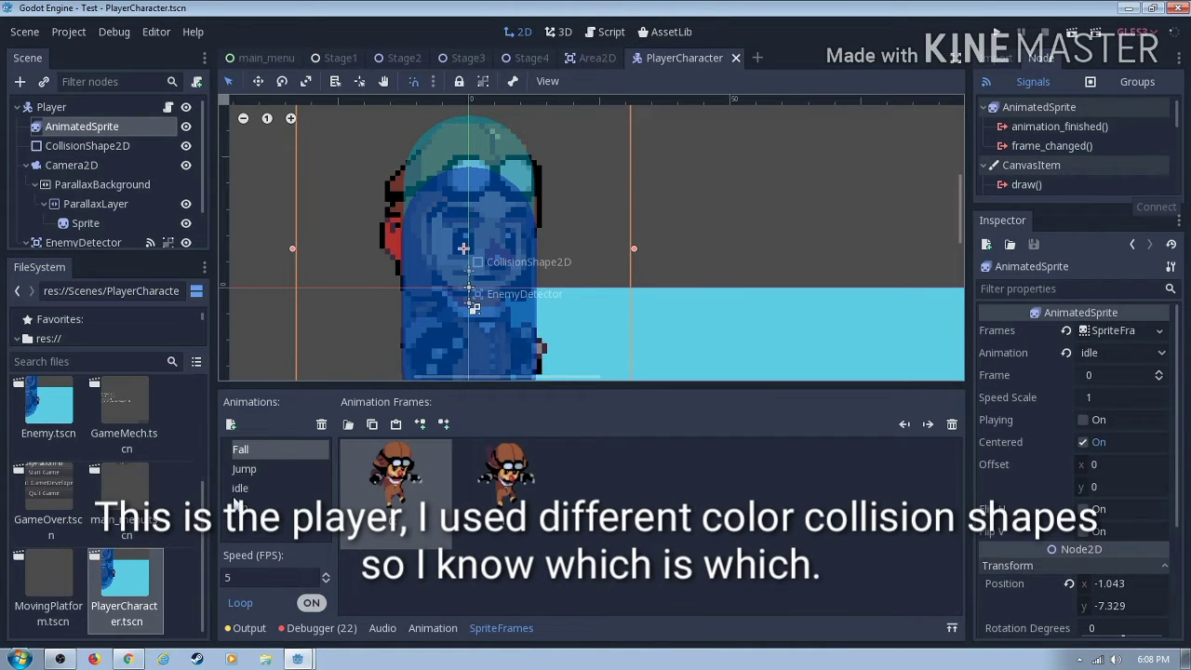
left_click(253, 470)
left_click(274, 493)
left_click(278, 469)
left_click(276, 465)
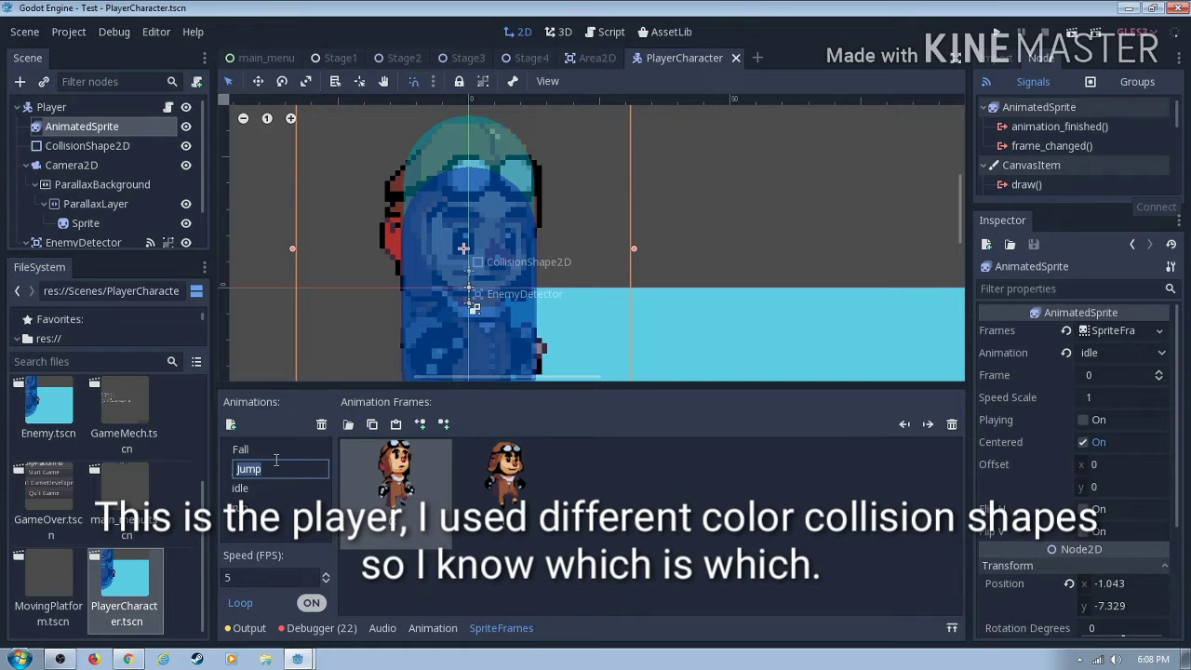
Step: Review the collision shape, Camera2D, ParallaxBackground, ParallaxLayer, background Sprite and EnemyDetector nodes
left_click(95, 145)
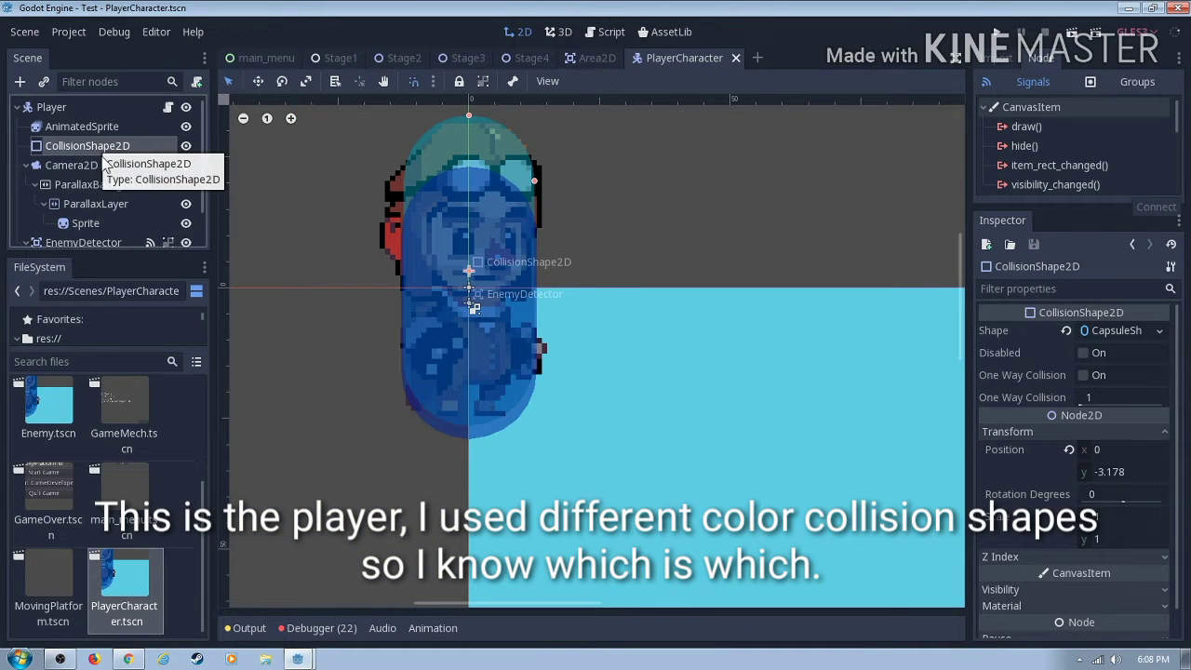
left_click(106, 167)
left_click(99, 186)
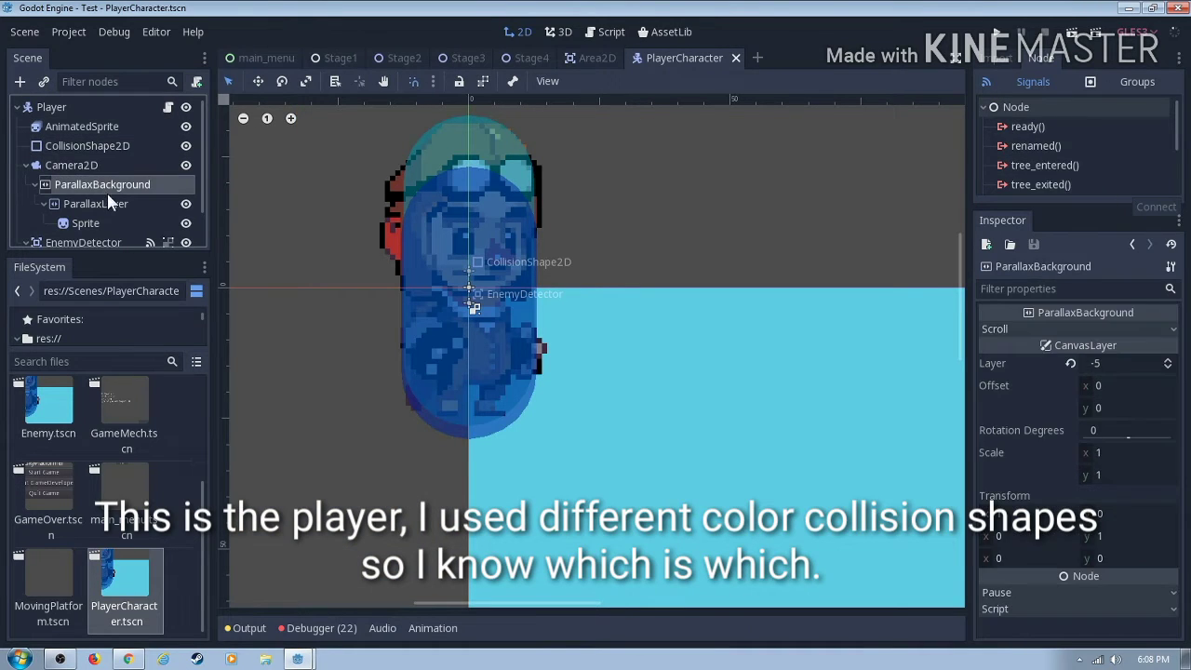
left_click(115, 202)
left_click(136, 220)
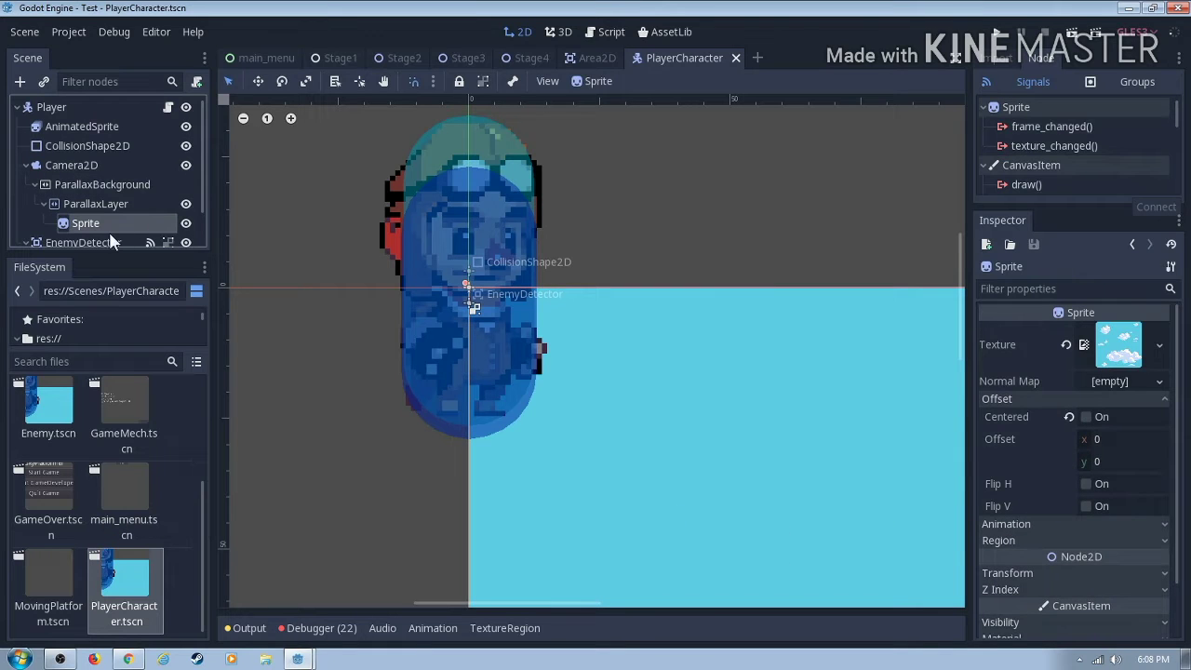
left_click(110, 241)
scroll(102, 232, "down", 2)
left_click(101, 230)
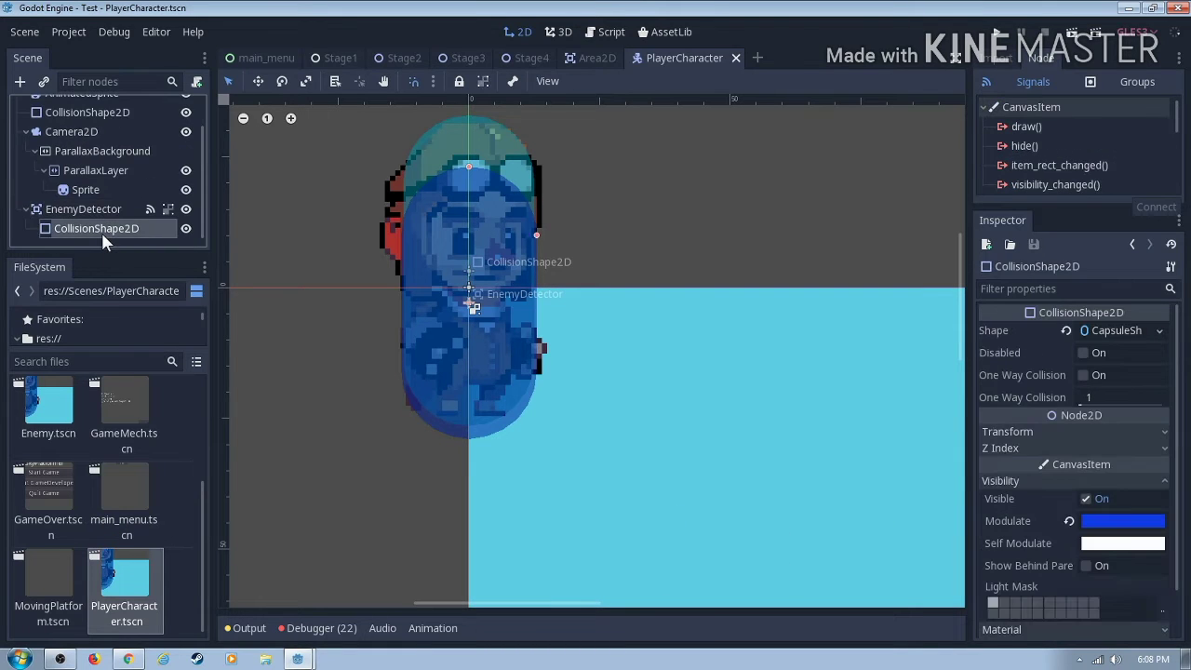
Step: Revisit the AnimatedSprite's animations, view the import settings, and select the jump animation
left_click(398, 201)
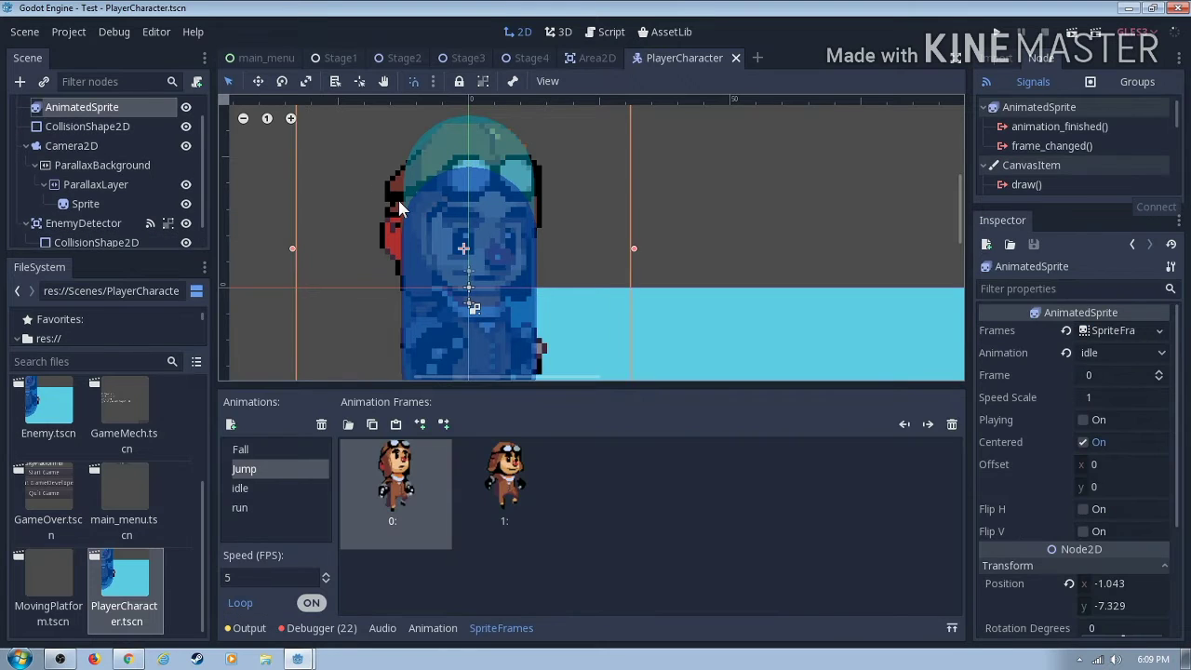
left_click(1001, 58)
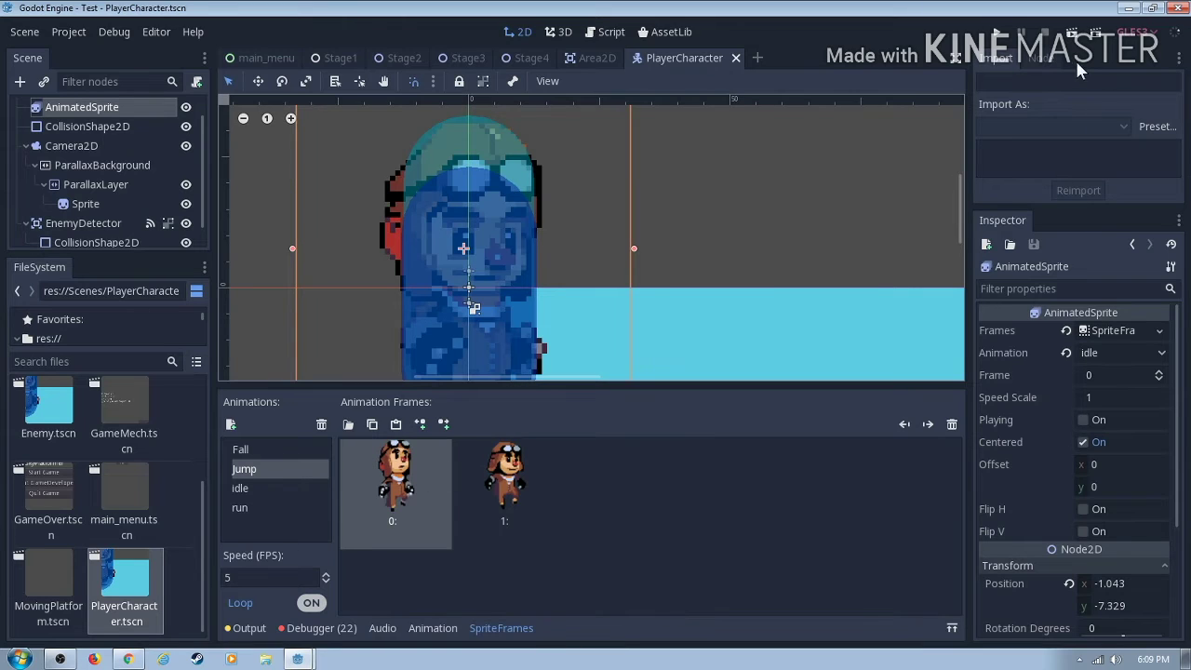
left_click(259, 467)
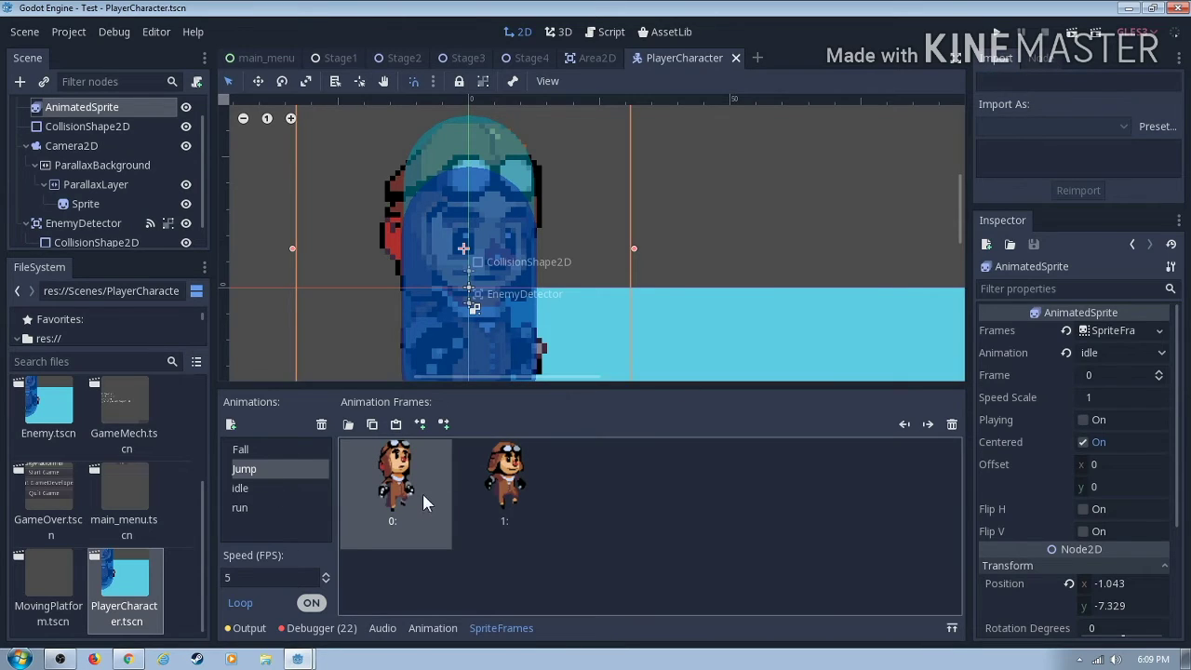
Step: Step through the collision shape, Camera2D, parallax nodes, Sprite and EnemyDetector again, ending on Stage2
left_click(135, 128)
left_click(136, 145)
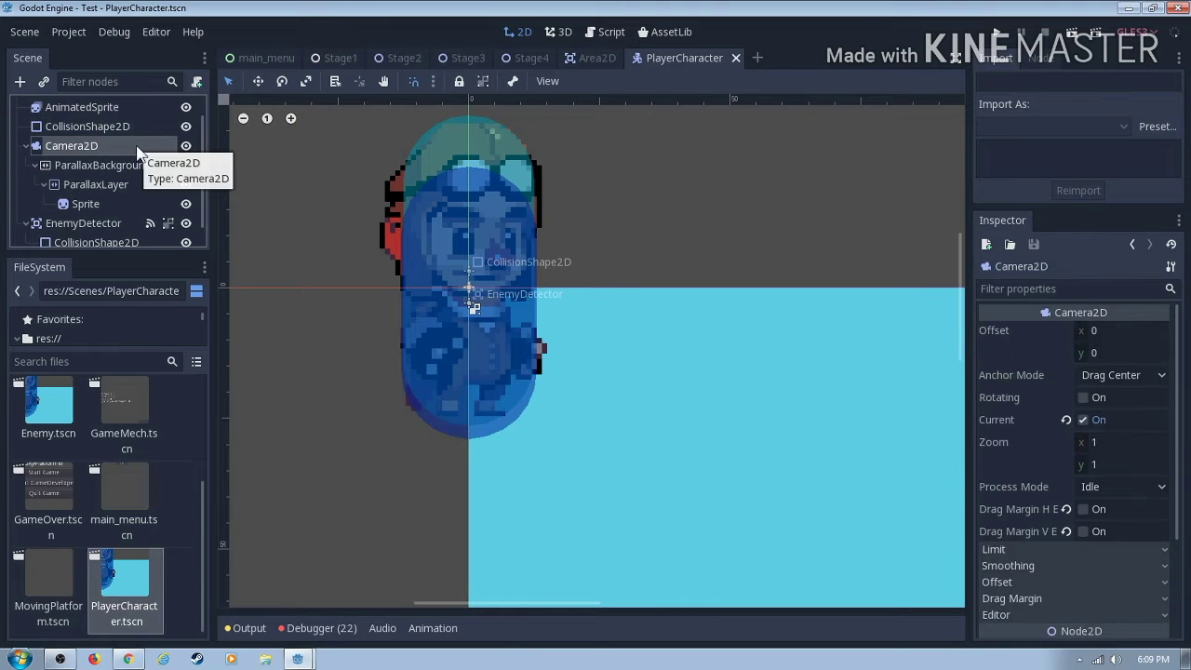
left_click(106, 164)
left_click(122, 183)
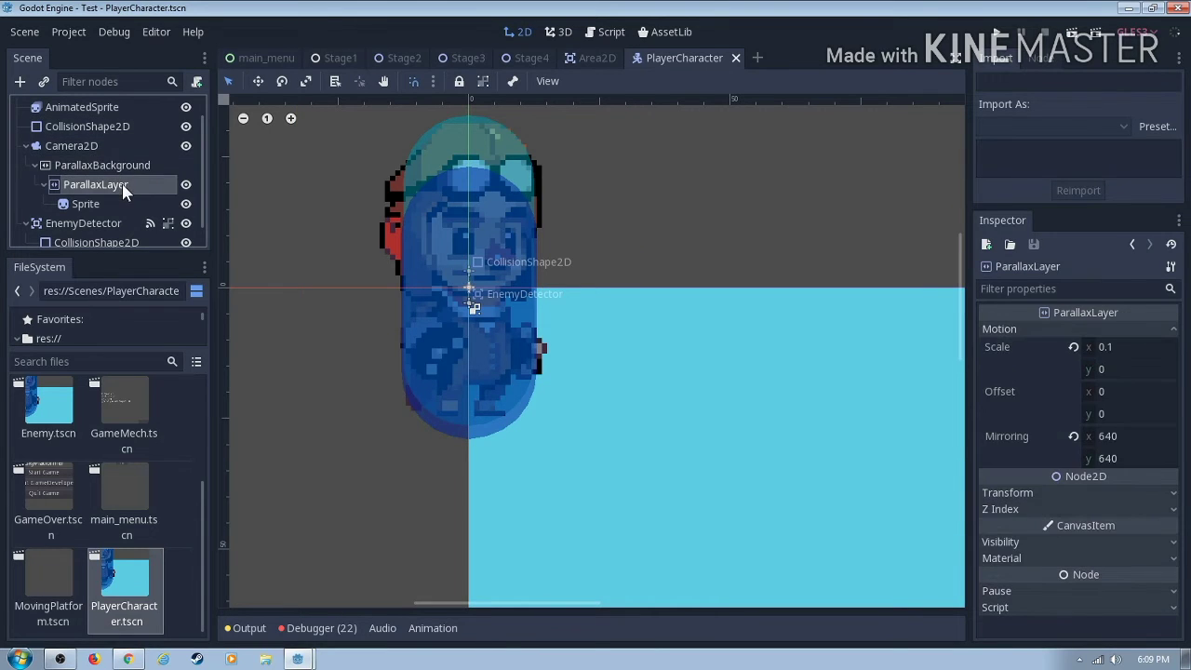
left_click(129, 203)
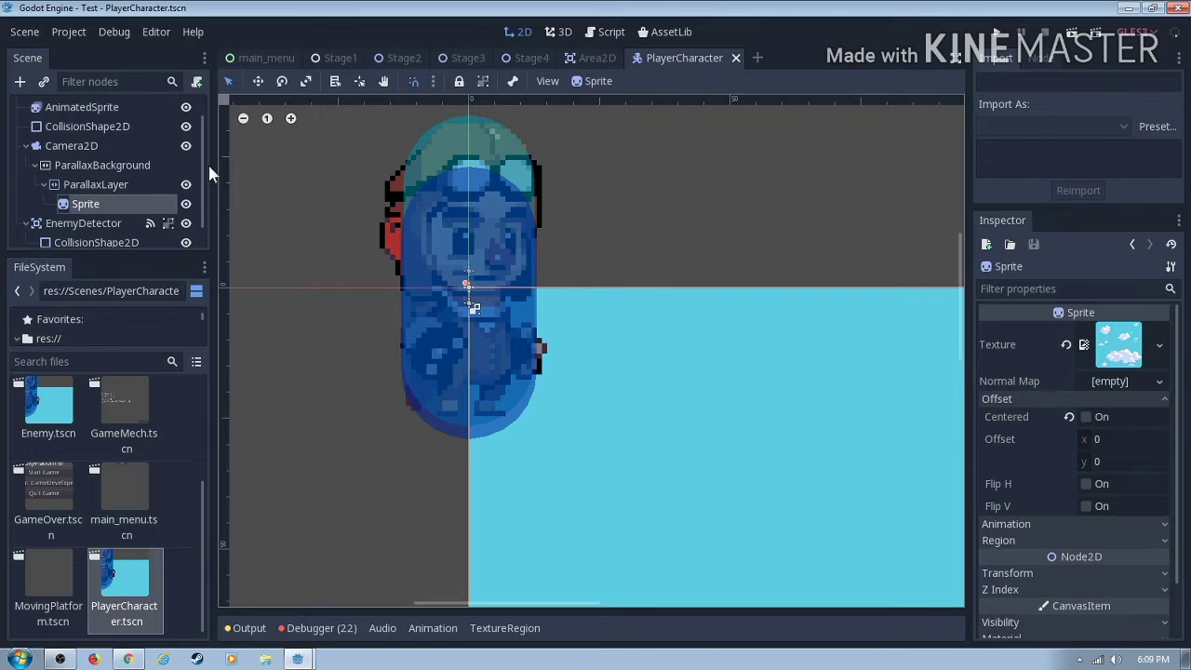
scroll(87, 205, "down", 1)
left_click(93, 209)
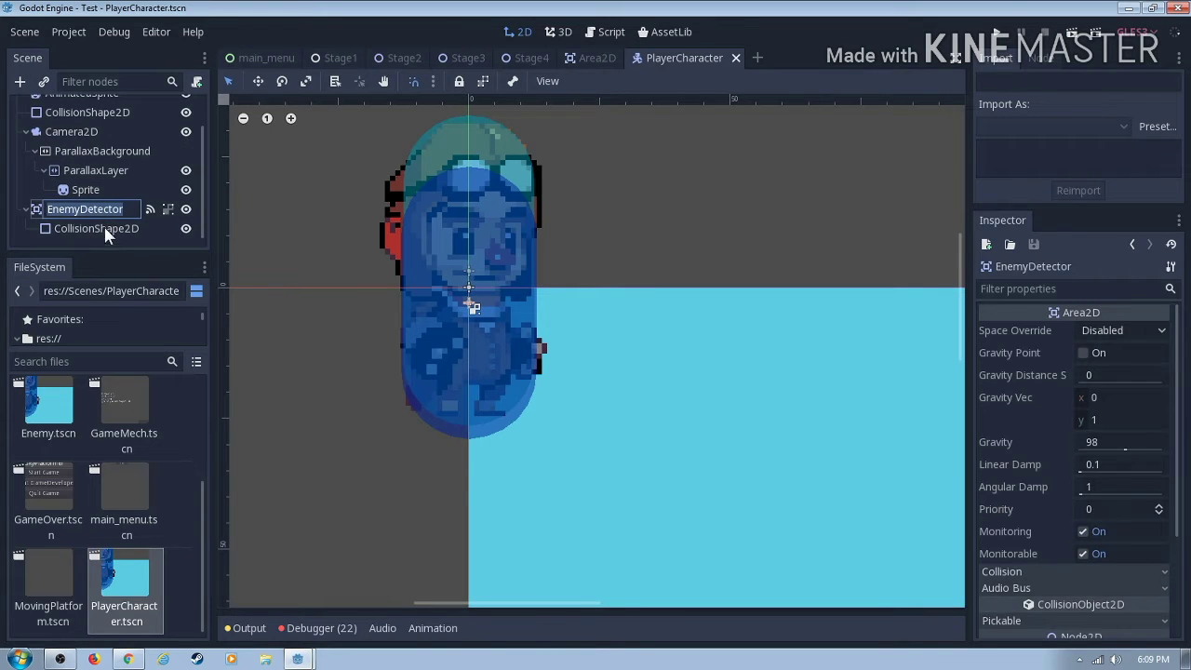
left_click(107, 232)
left_click(83, 208)
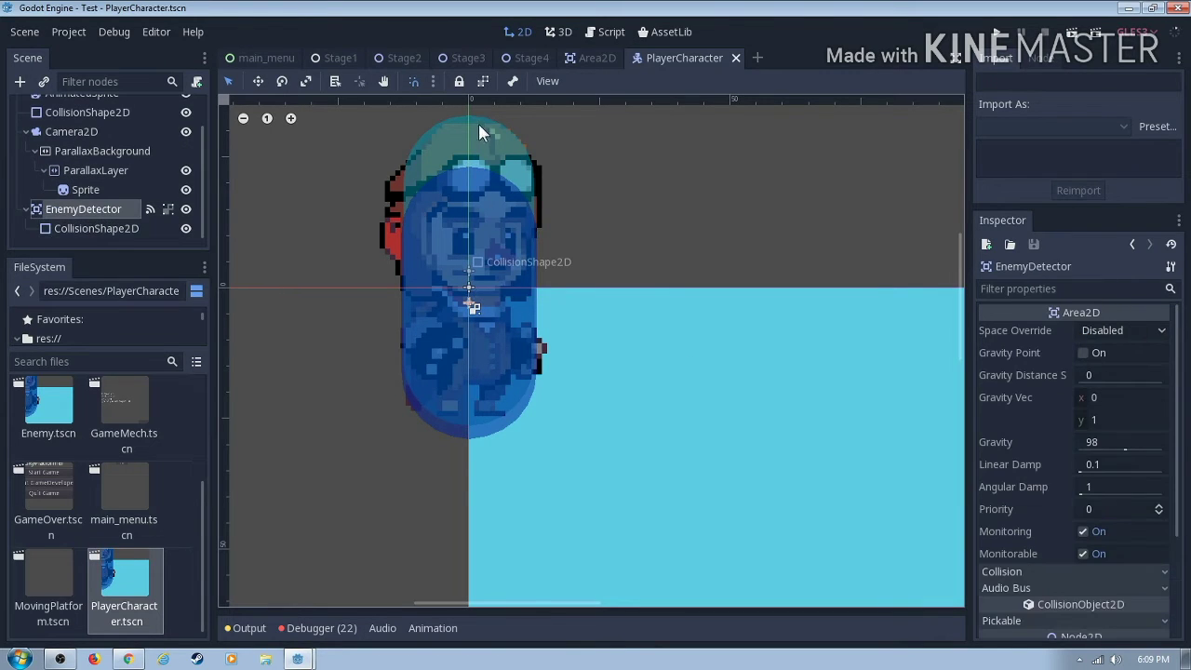
left_click(414, 62)
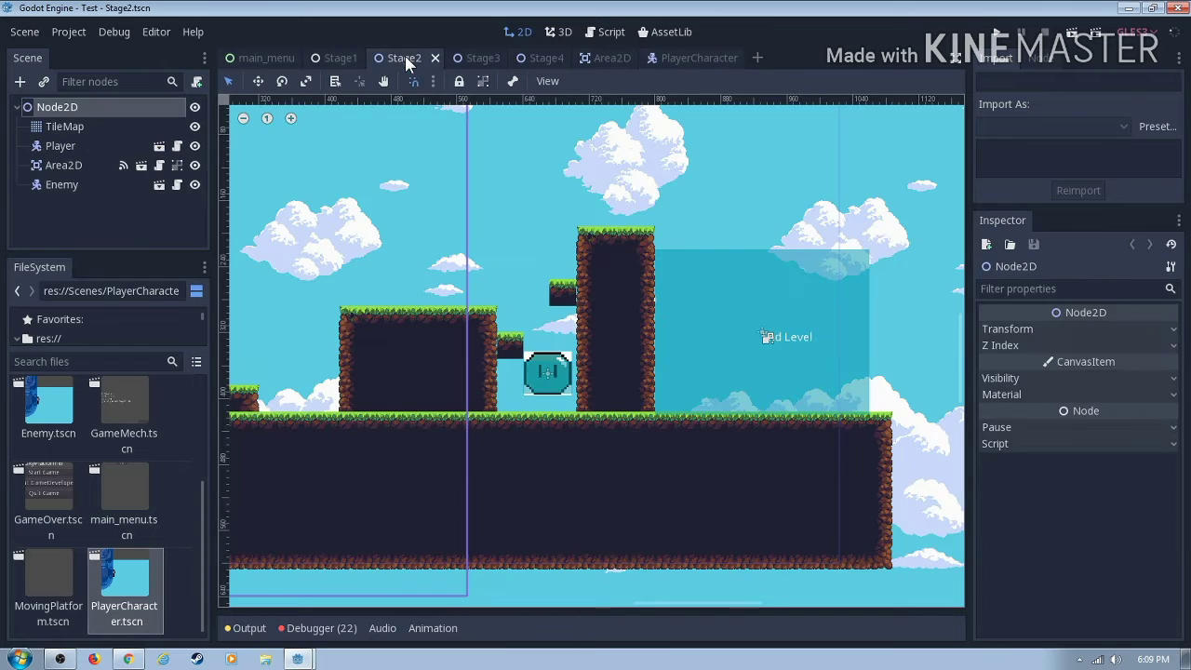
Step: Switch back to Stage1 and select its TileMap node
left_click(327, 66)
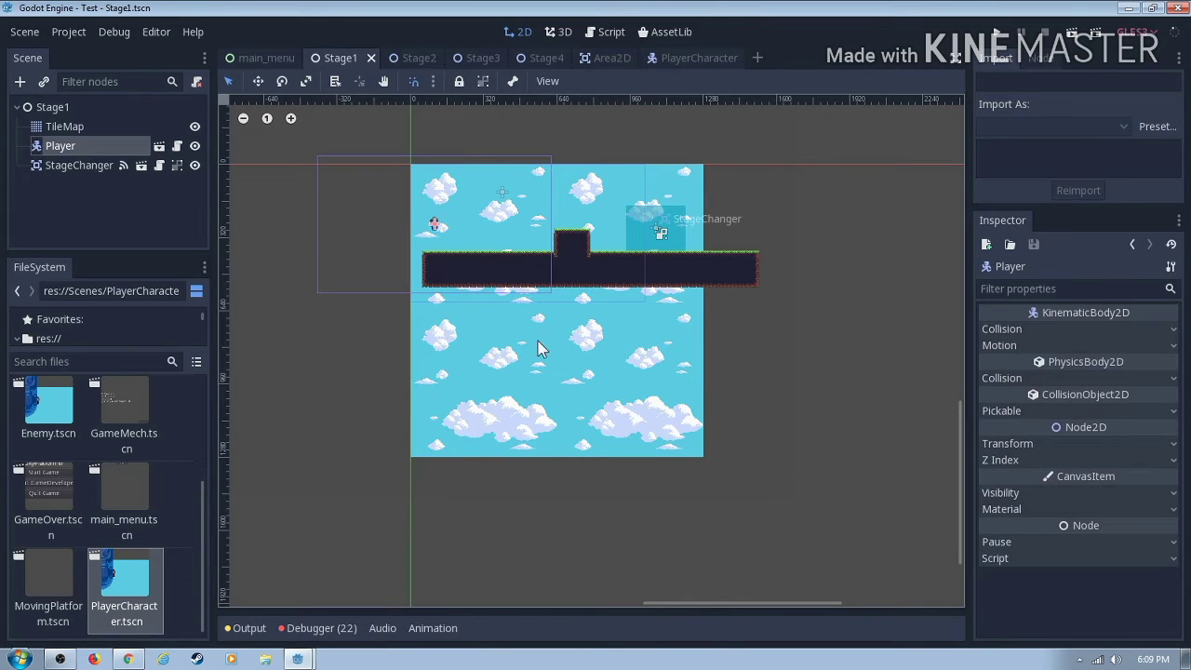
left_click(535, 270)
left_click(93, 110)
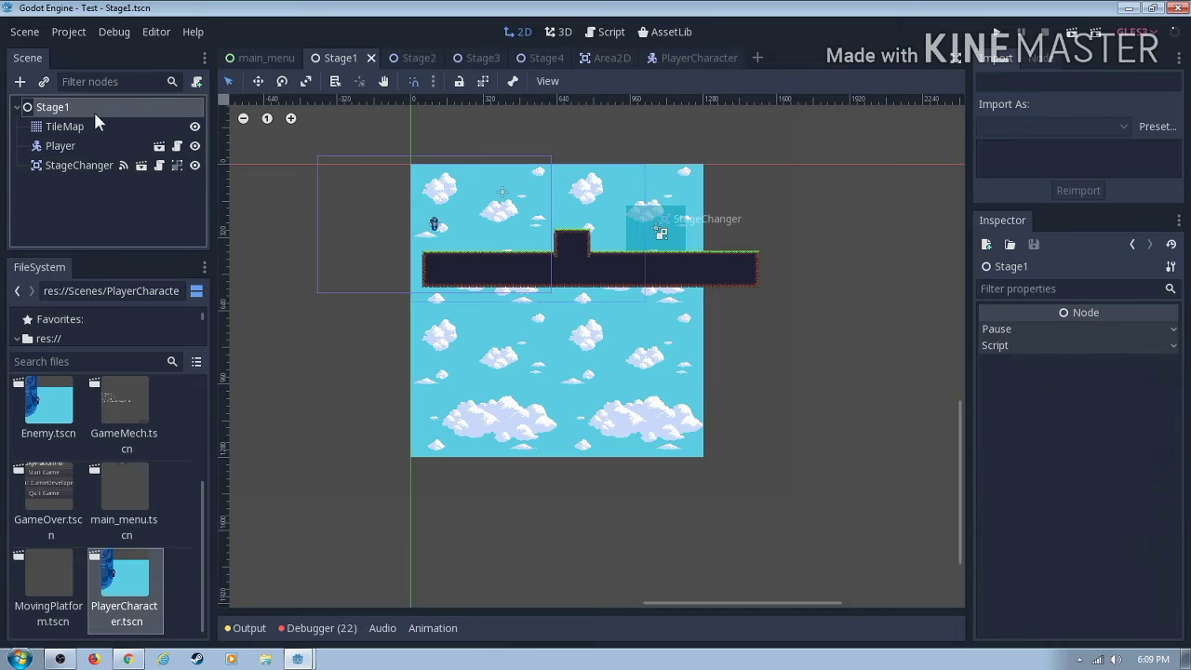
left_click(99, 126)
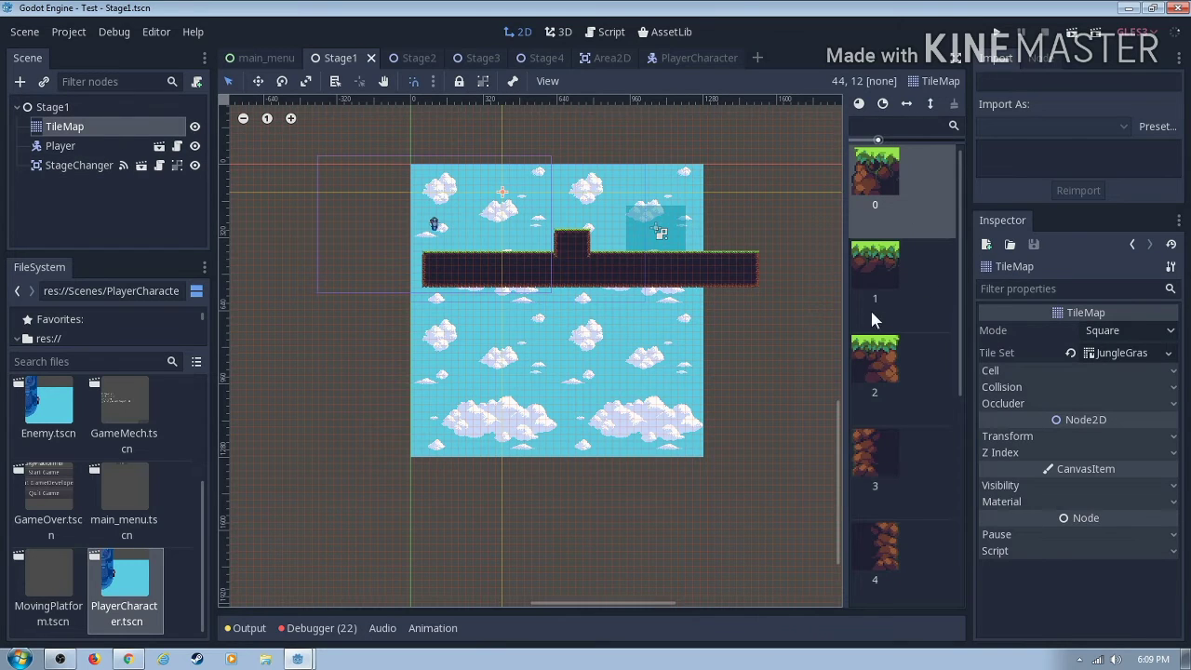
Step: Lay the tile palette out as a three-column grid and browse tiles 4 and 5
left_click_drag(844, 309, 744, 307)
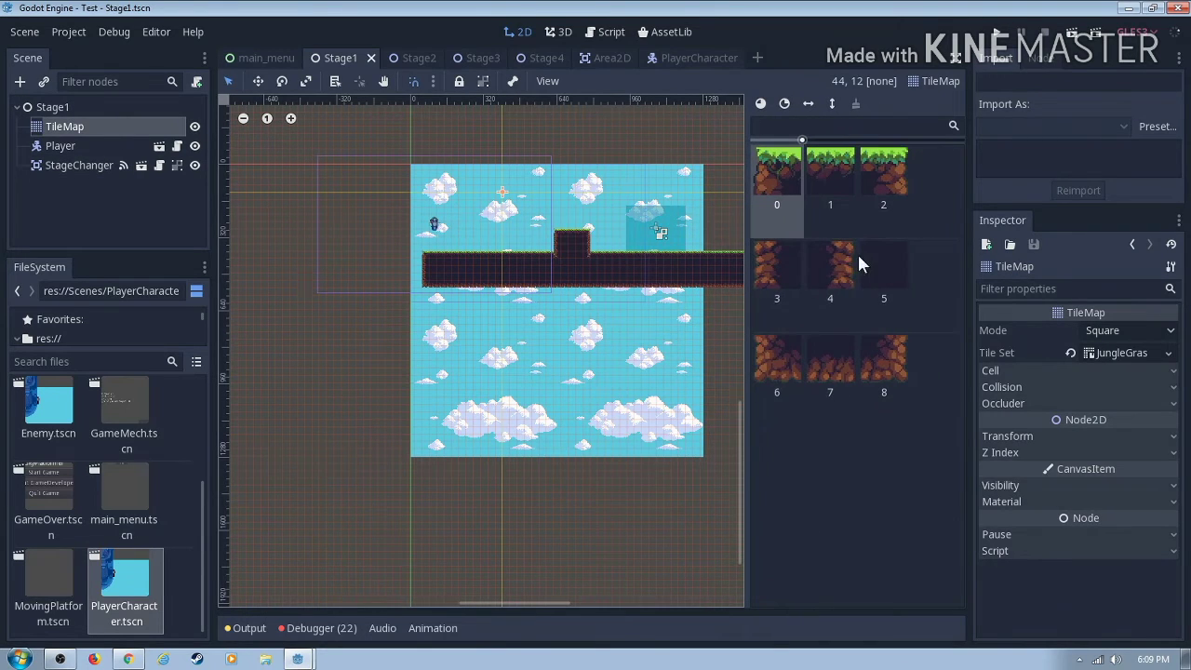
left_click(849, 269)
left_click(860, 268)
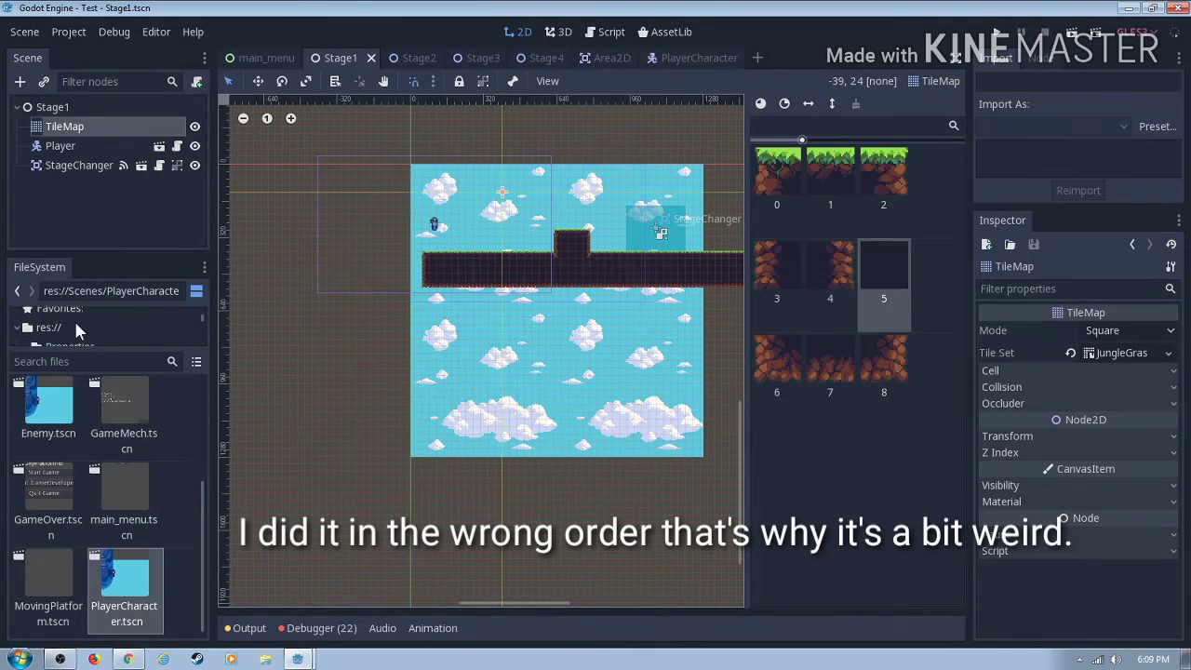
scroll(76, 325, "down", 2)
scroll(76, 325, "down", 1)
scroll(76, 325, "down", 1)
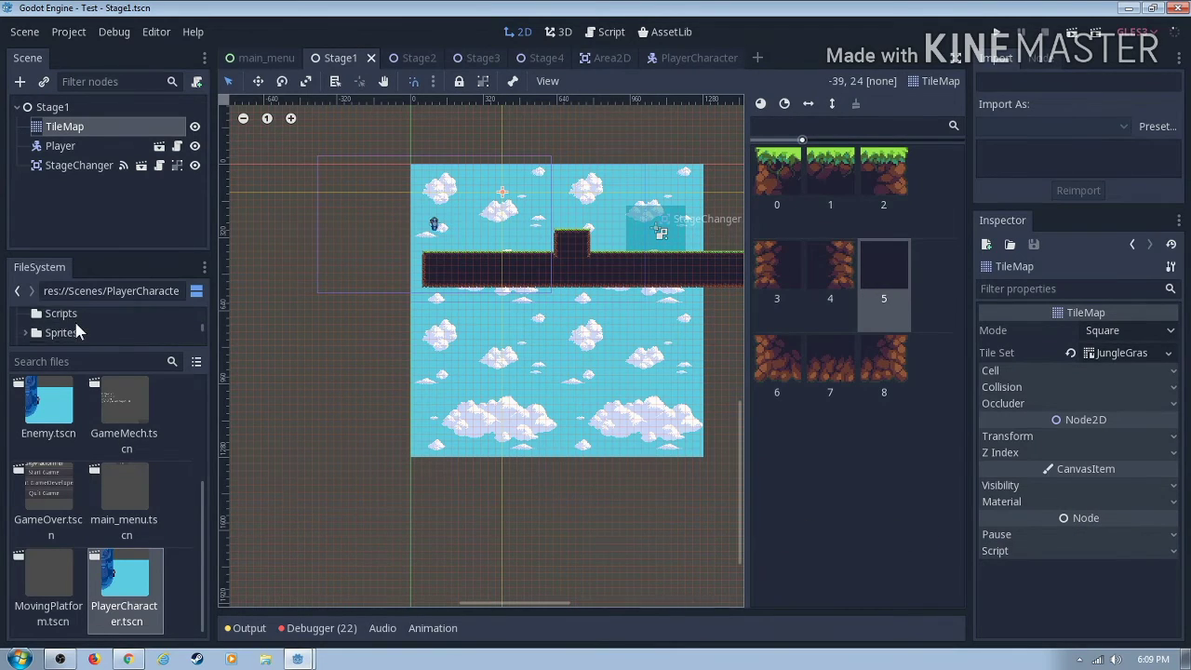
scroll(76, 326, "down", 1)
scroll(76, 324, "up", 1)
scroll(74, 318, "up", 1)
Step: Open the Scenes folder and scroll through the FileSystem folder tree
left_click(75, 322)
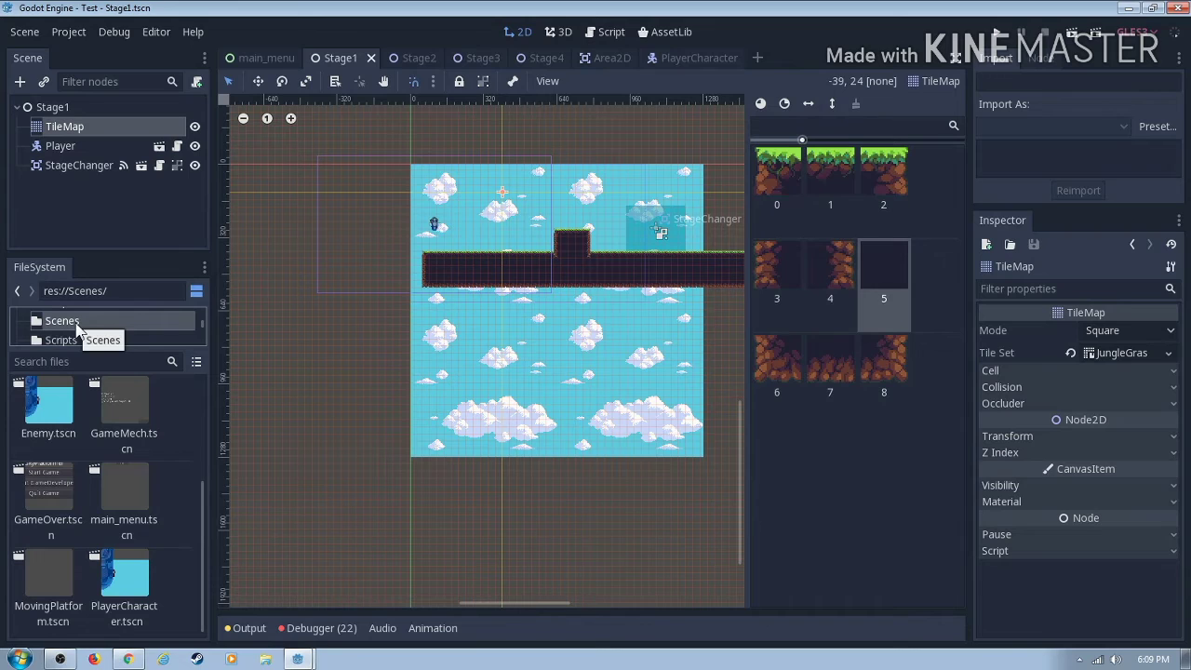
scroll(155, 456, "up", 3)
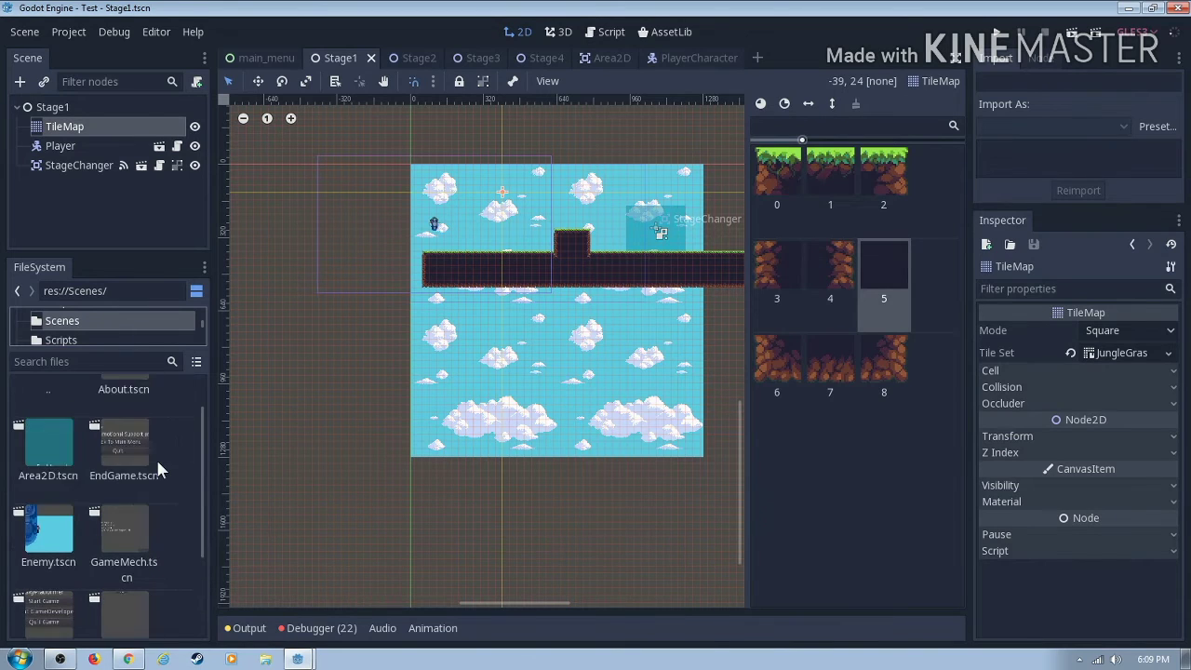
scroll(155, 457, "up", 1)
scroll(113, 481, "down", 2)
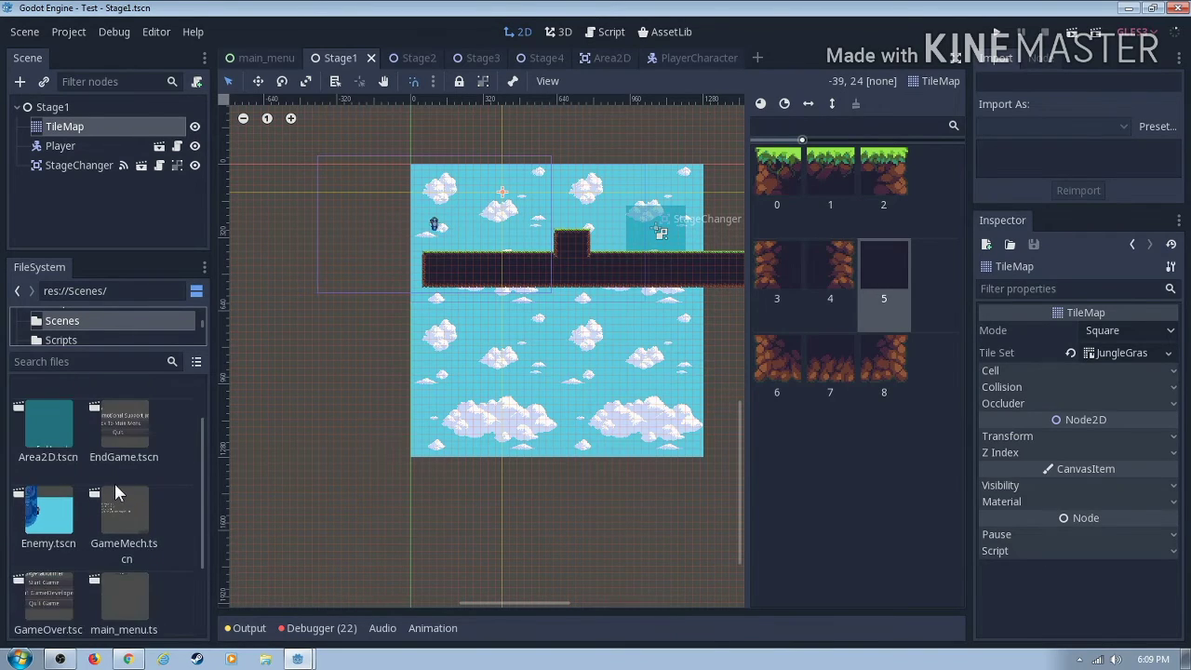
scroll(114, 483, "down", 2)
scroll(115, 483, "down", 1)
scroll(114, 483, "up", 2)
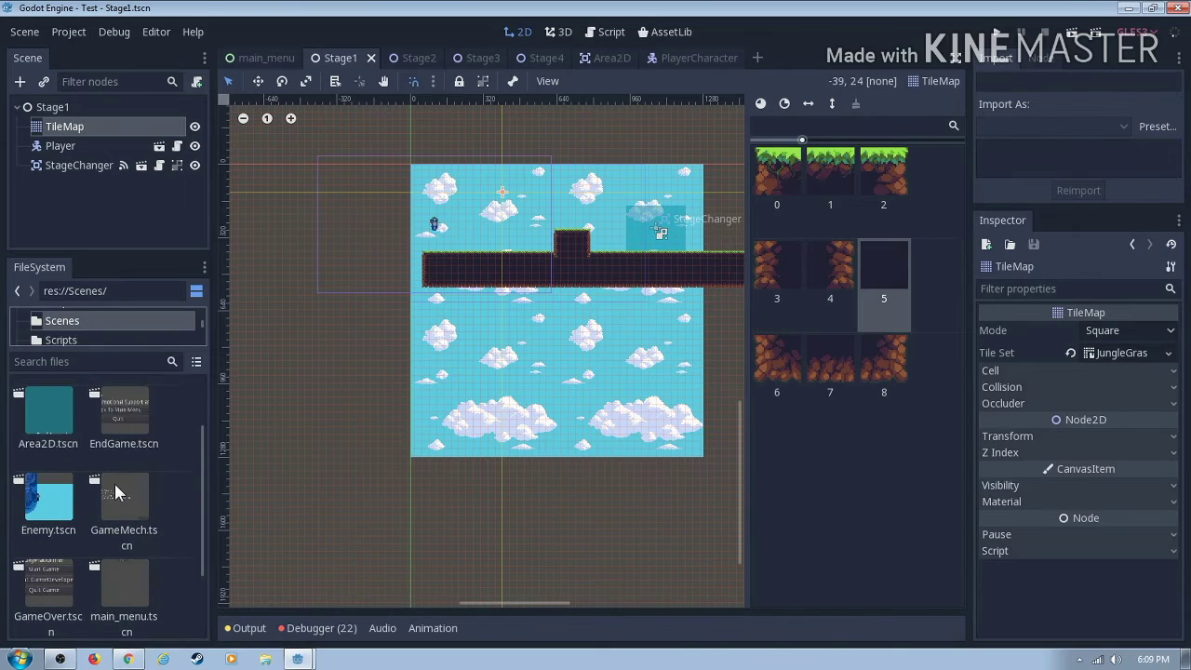
scroll(114, 484, "up", 1)
scroll(105, 328, "down", 1)
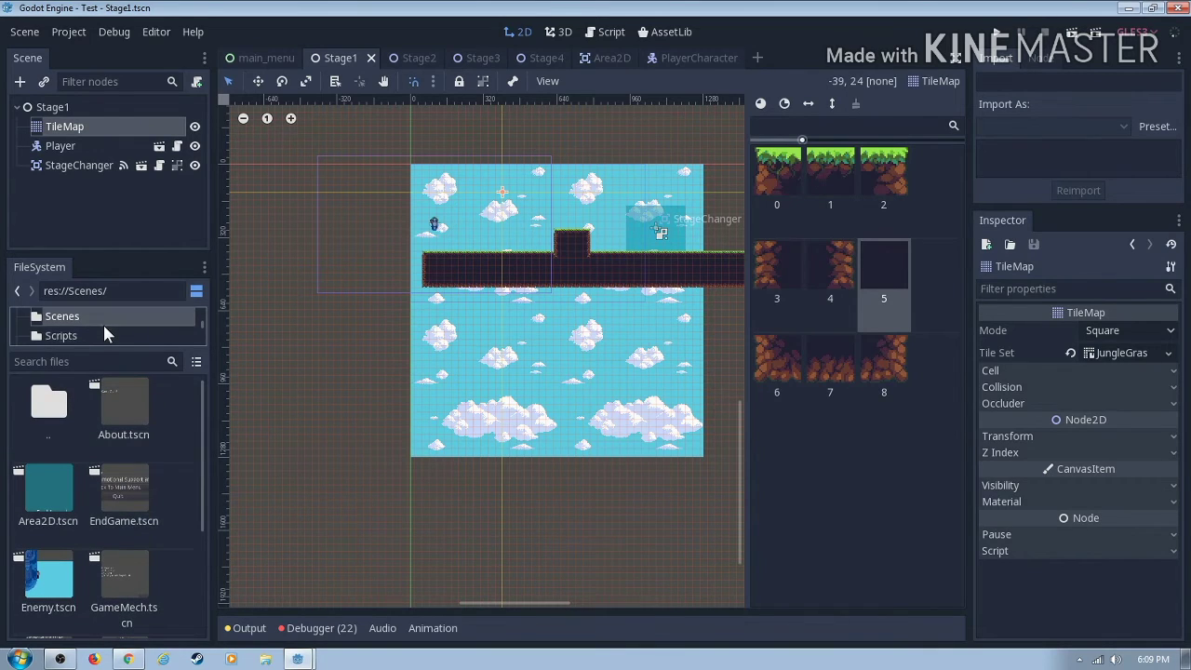
scroll(104, 327, "down", 1)
scroll(104, 328, "down", 1)
scroll(105, 328, "down", 1)
Step: Open the Tiles folder and browse its files, selecting DirtAutoTile.tscn
left_click(104, 327)
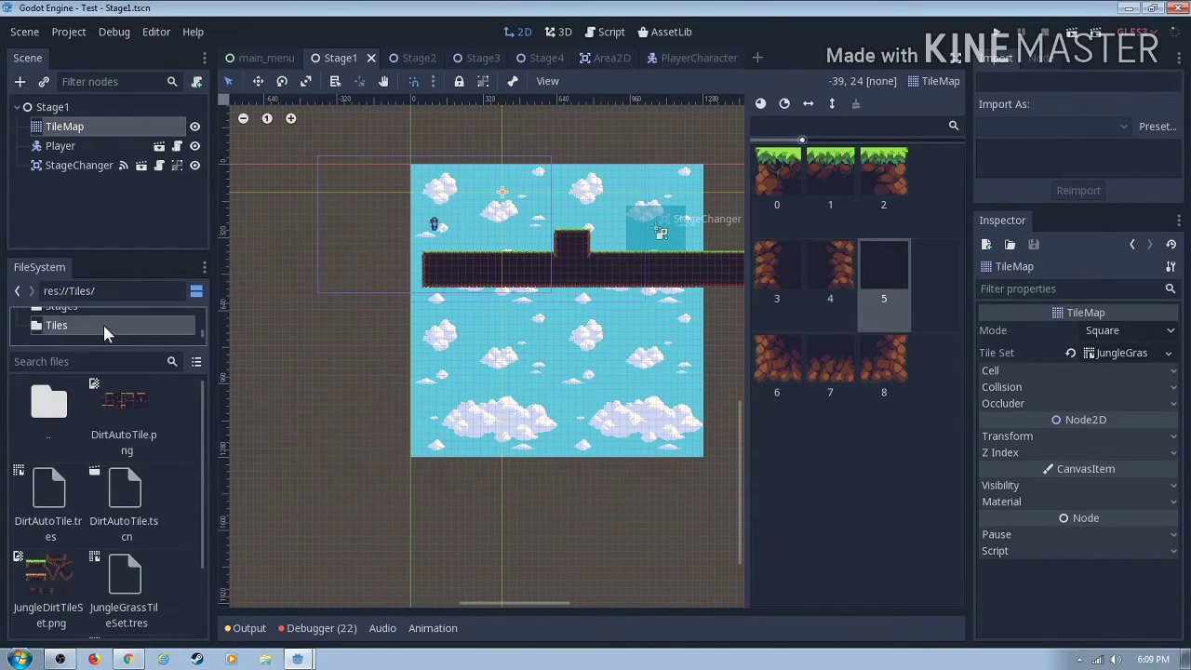
scroll(62, 470, "down", 1)
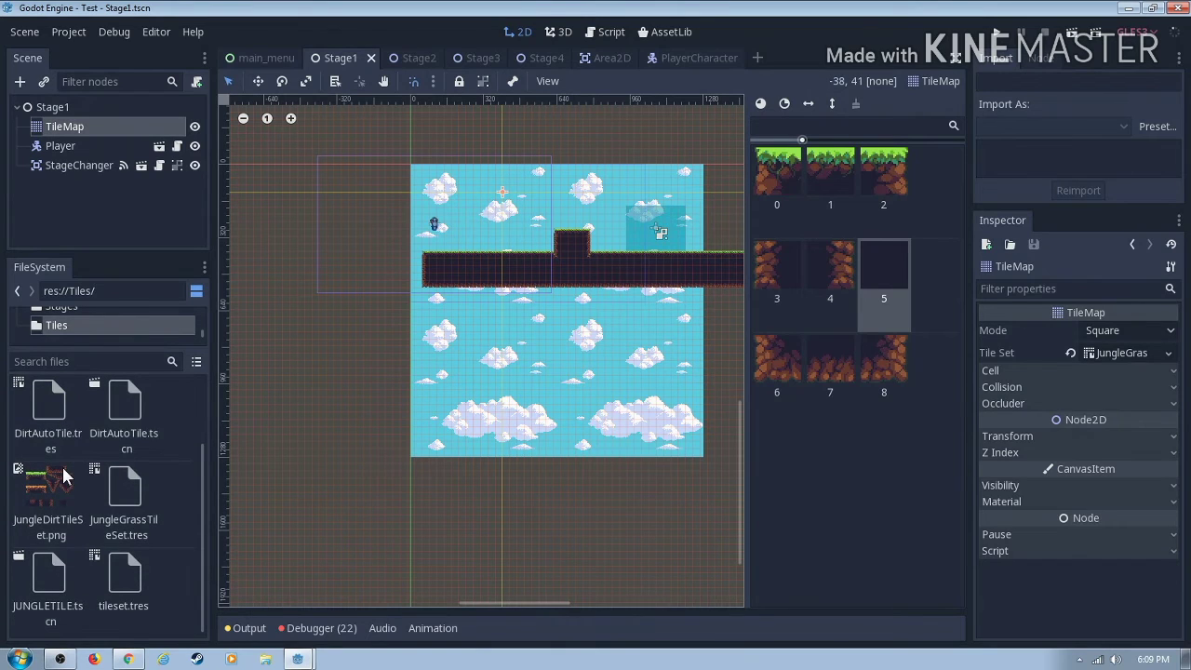
scroll(62, 476, "up", 1)
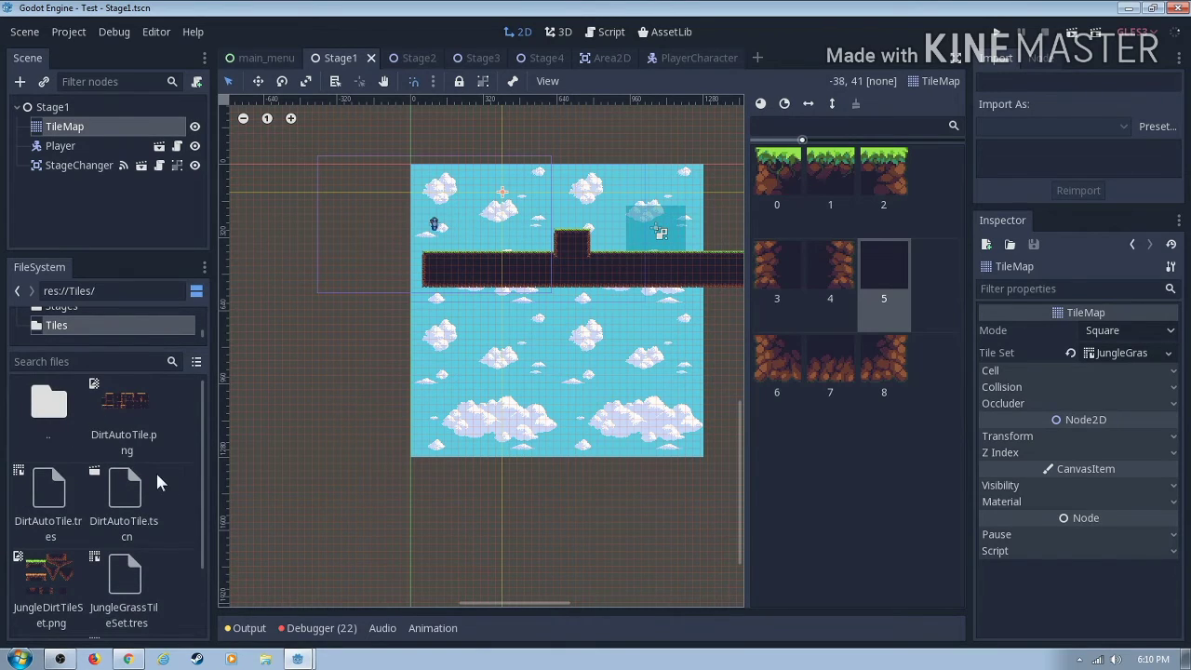
scroll(155, 469, "down", 1)
left_click(116, 444)
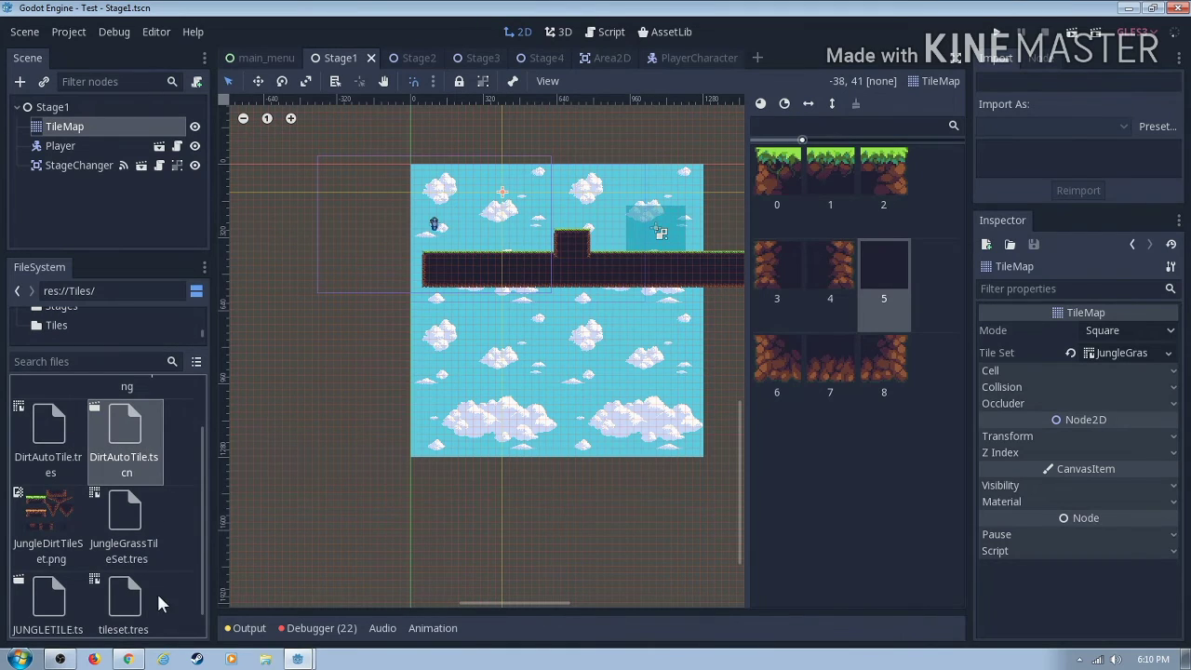
scroll(149, 567, "down", 1)
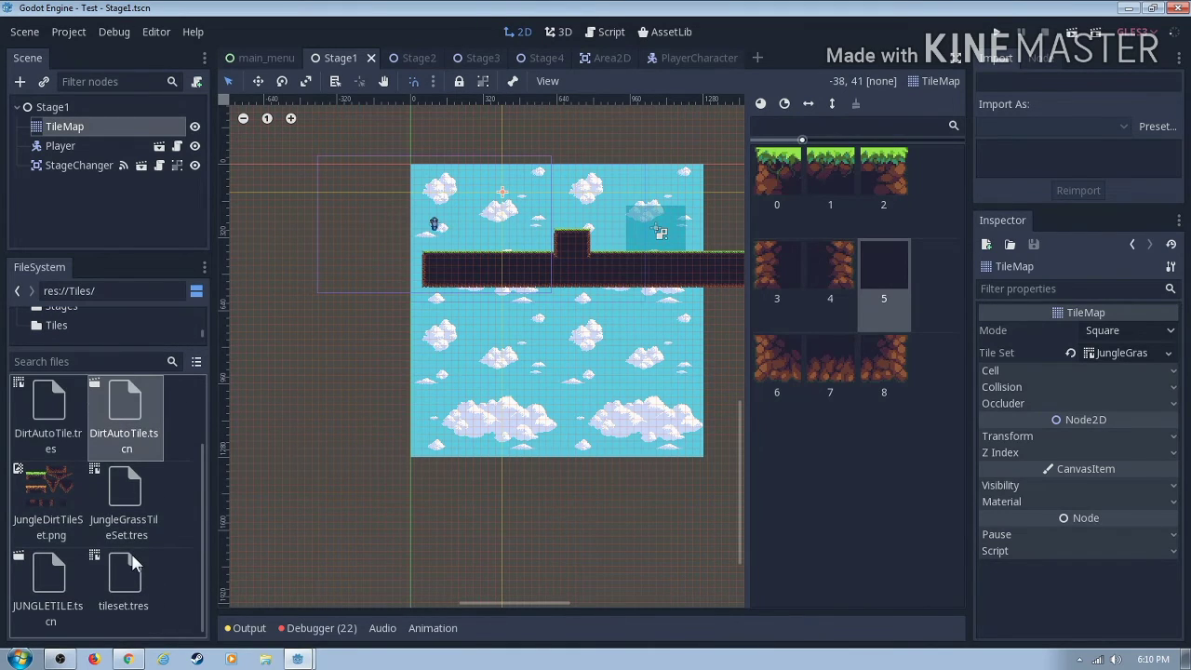
Step: Open JUNGLETILE.tscn, zoom into the viewport, and select tile sprite 5 to see its region
double_click(48, 572)
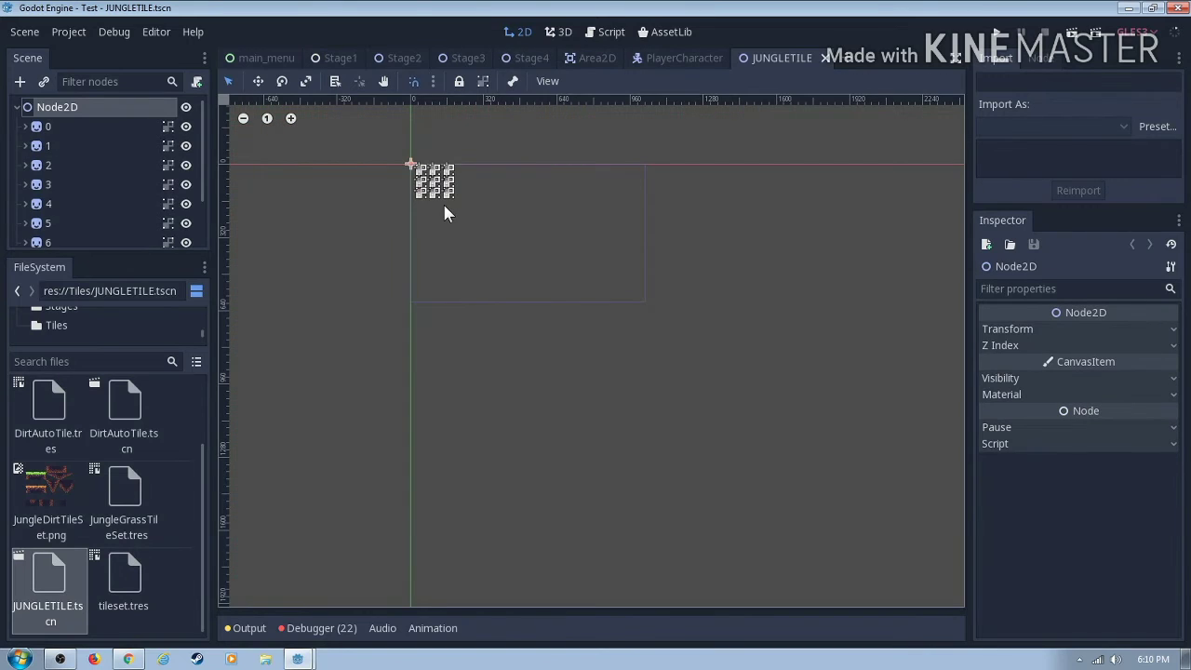
scroll(443, 213, "up", 2)
scroll(437, 209, "up", 1)
scroll(437, 209, "up", 1)
scroll(442, 213, "up", 1)
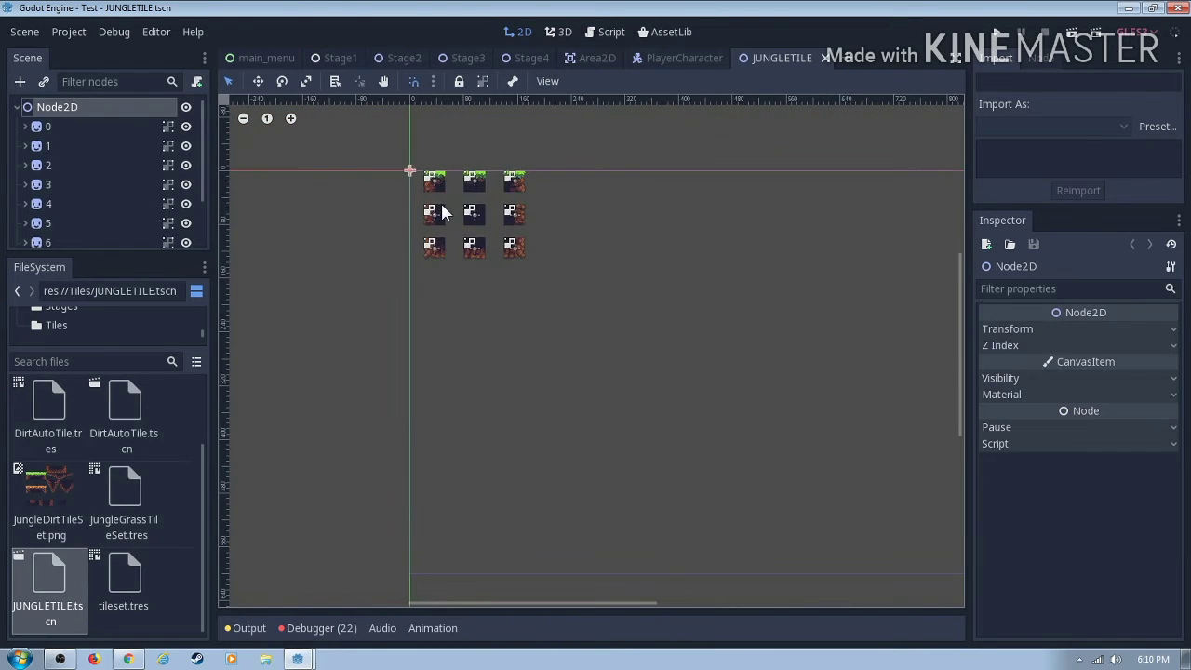
scroll(442, 213, "up", 1)
left_click(480, 223)
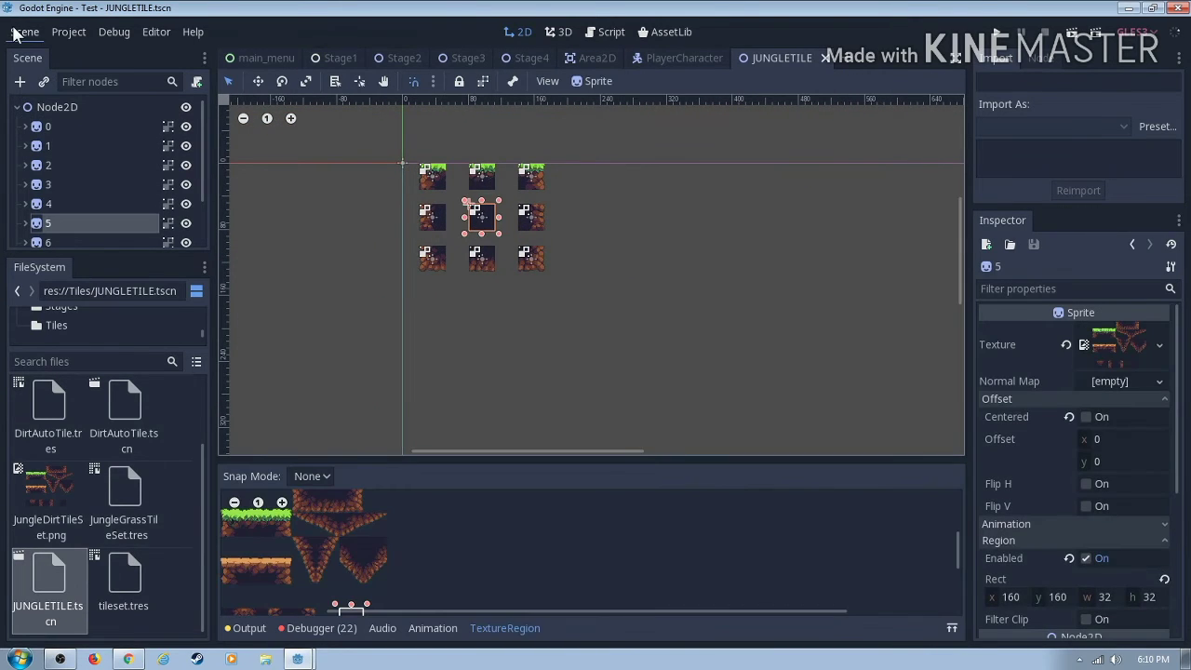
Step: Open and close the Scene menu, then select and drag the JungleGrassTileSet.tres resource
left_click(35, 28)
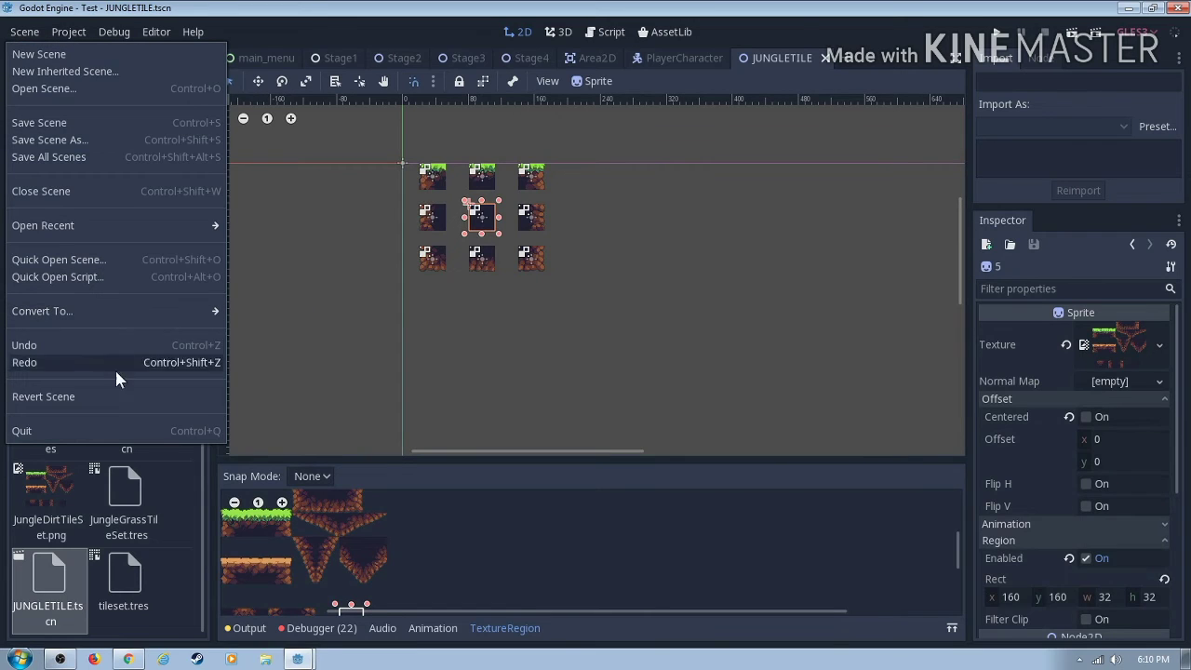
left_click(131, 499)
left_click(131, 500)
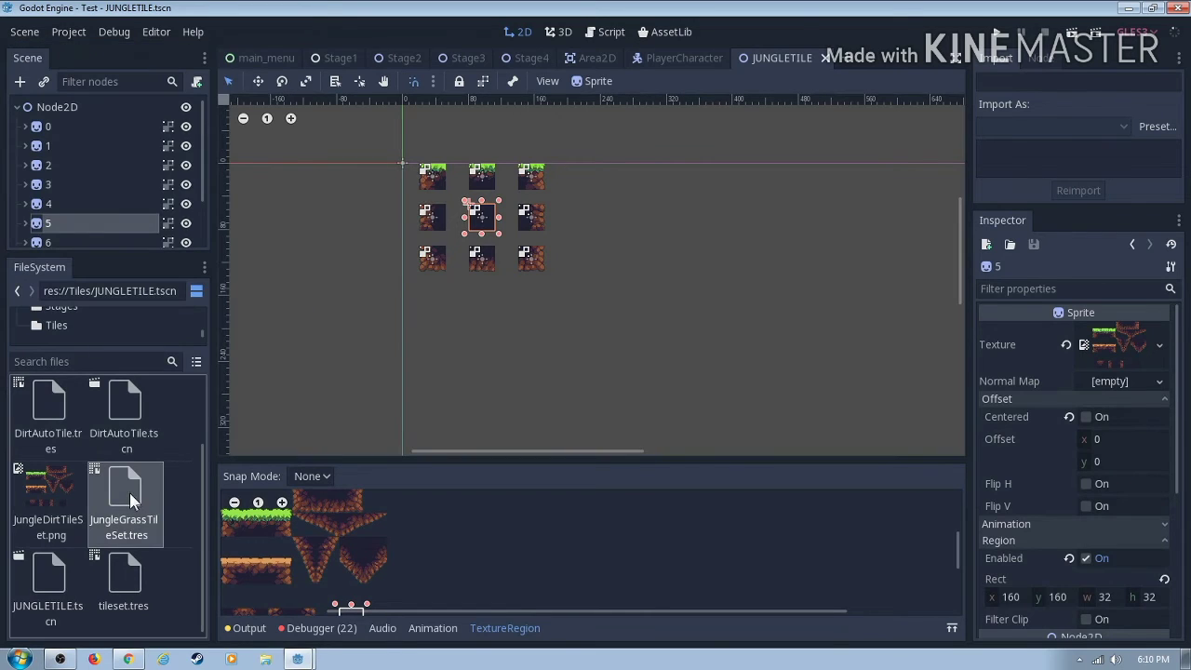
mouse_move(131, 500)
left_mouse_down()
mouse_move(595, 26)
mouse_move(412, 53)
left_mouse_up()
Step: Select the Enemy in Stage2, then open Enemy.tscn from the Scenes folder
left_click(549, 379)
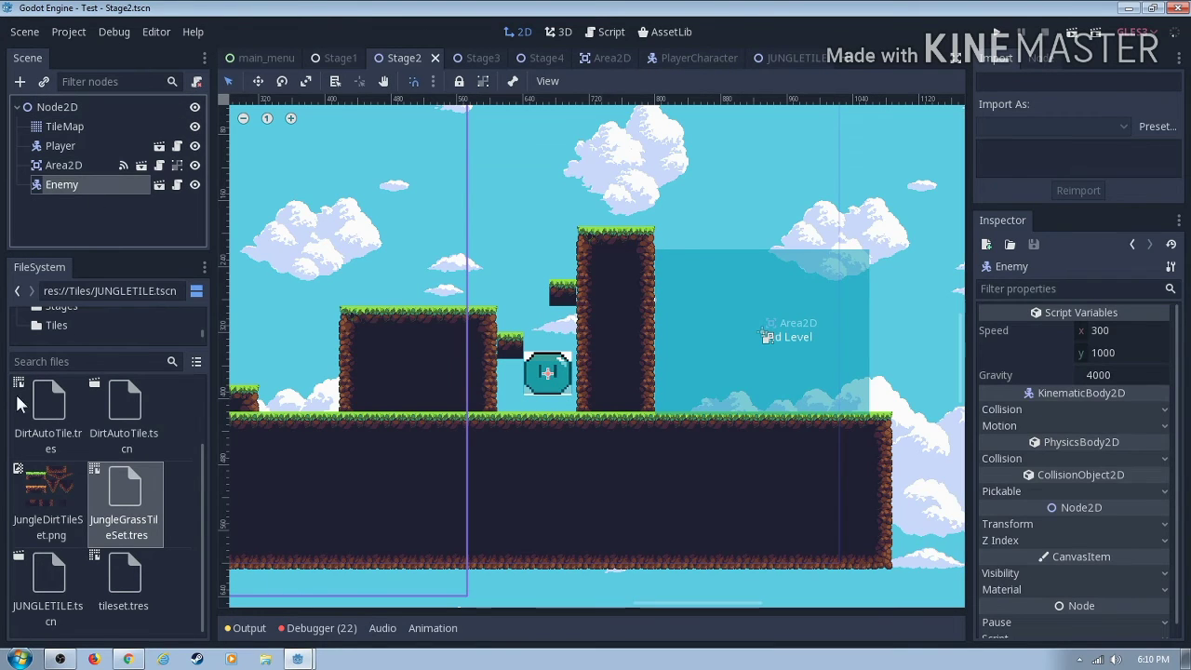
scroll(61, 328, "up", 1)
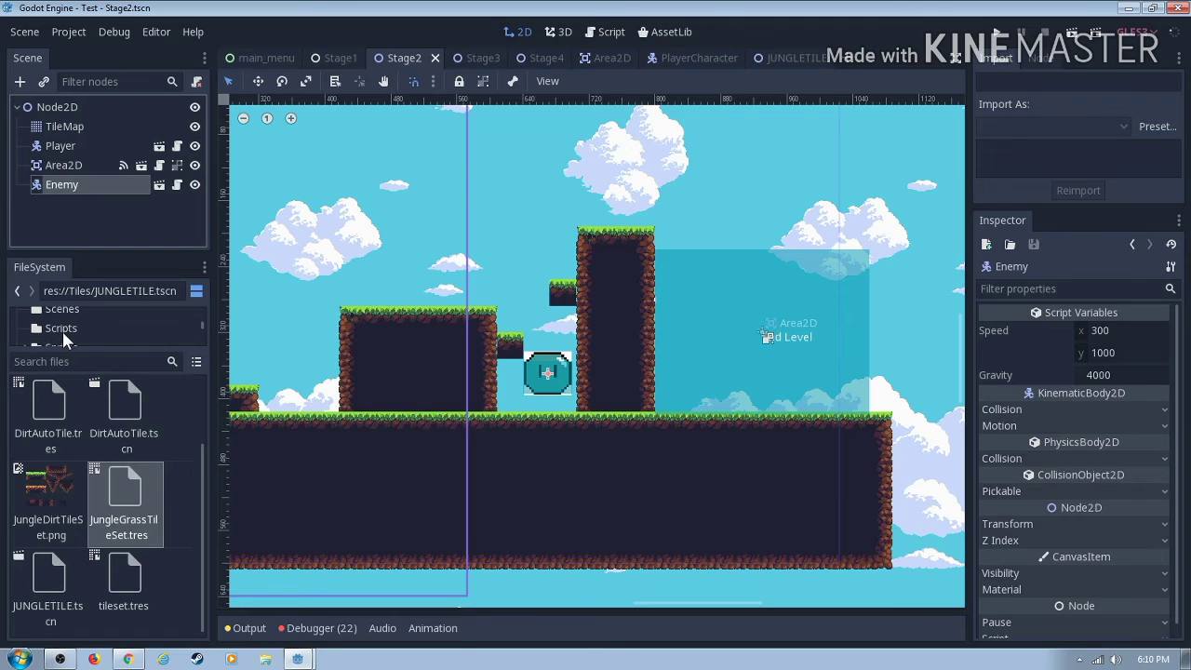
left_click(82, 320)
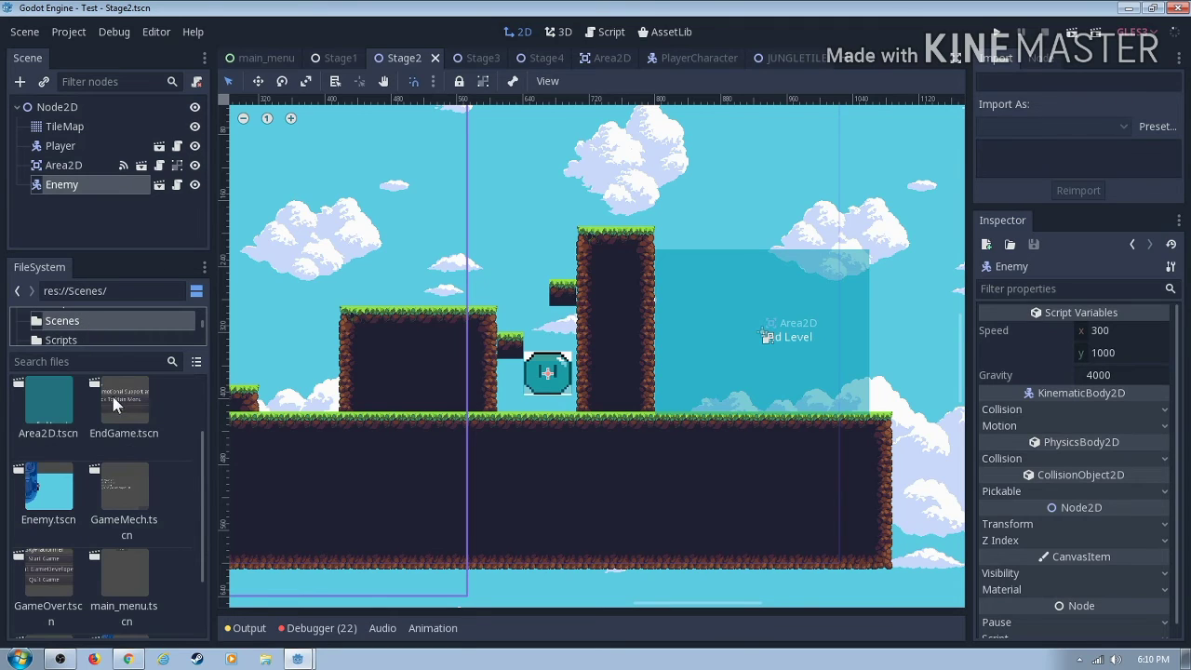
scroll(174, 436, "down", 1)
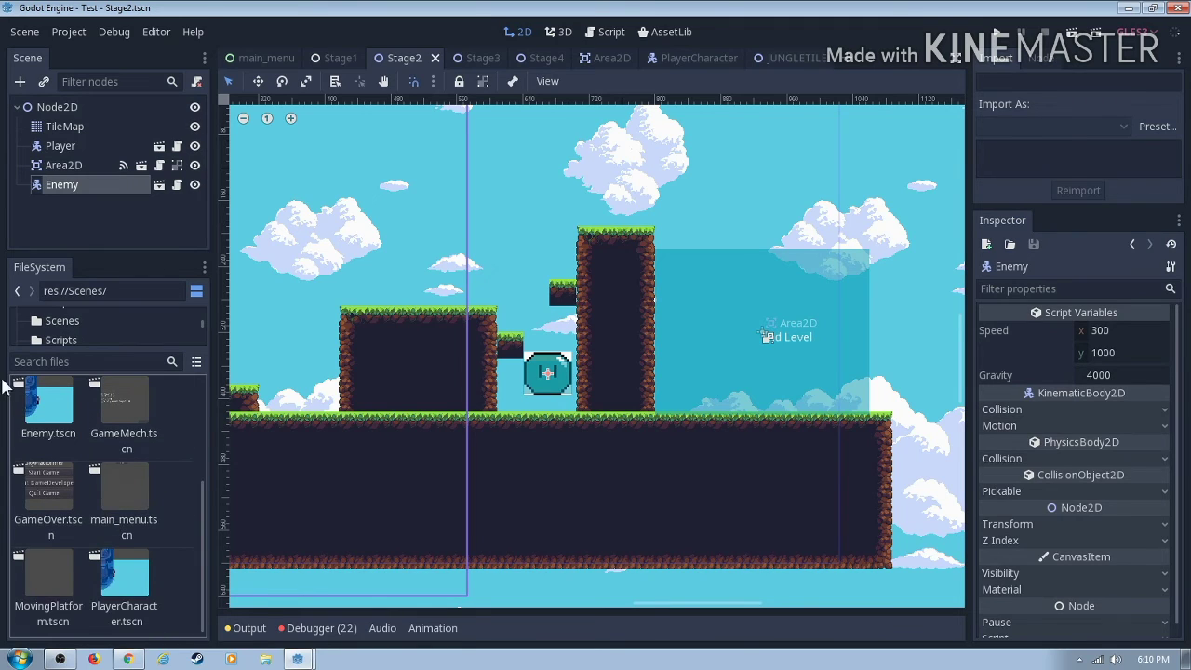
left_click(48, 410)
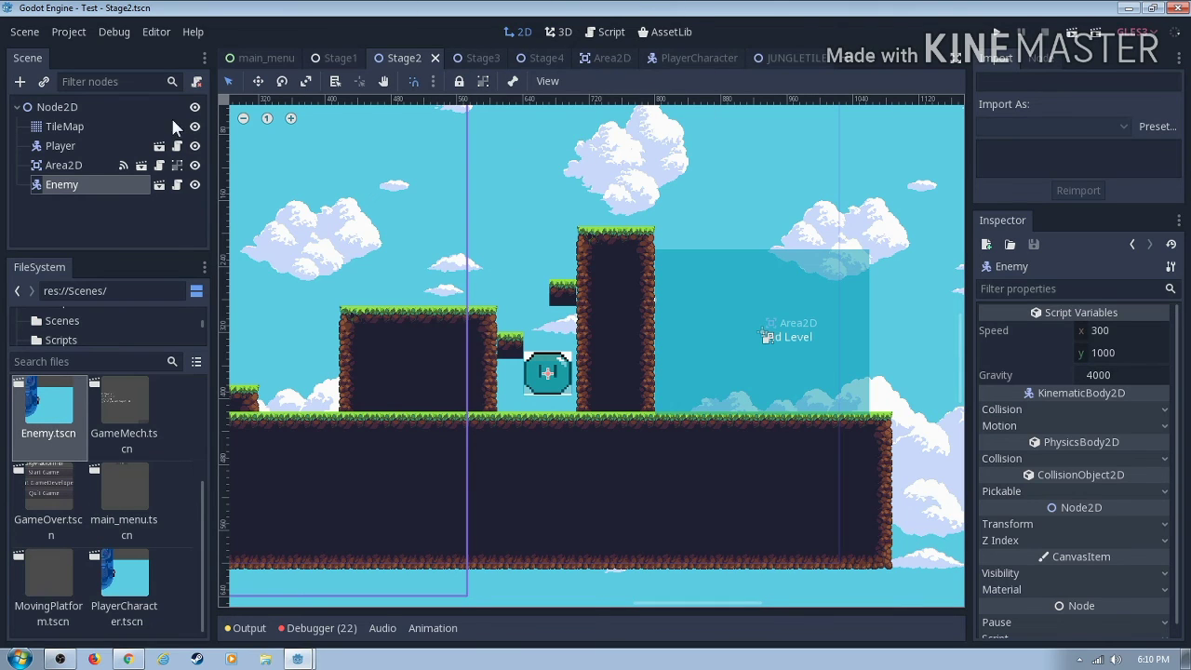
double_click(60, 427)
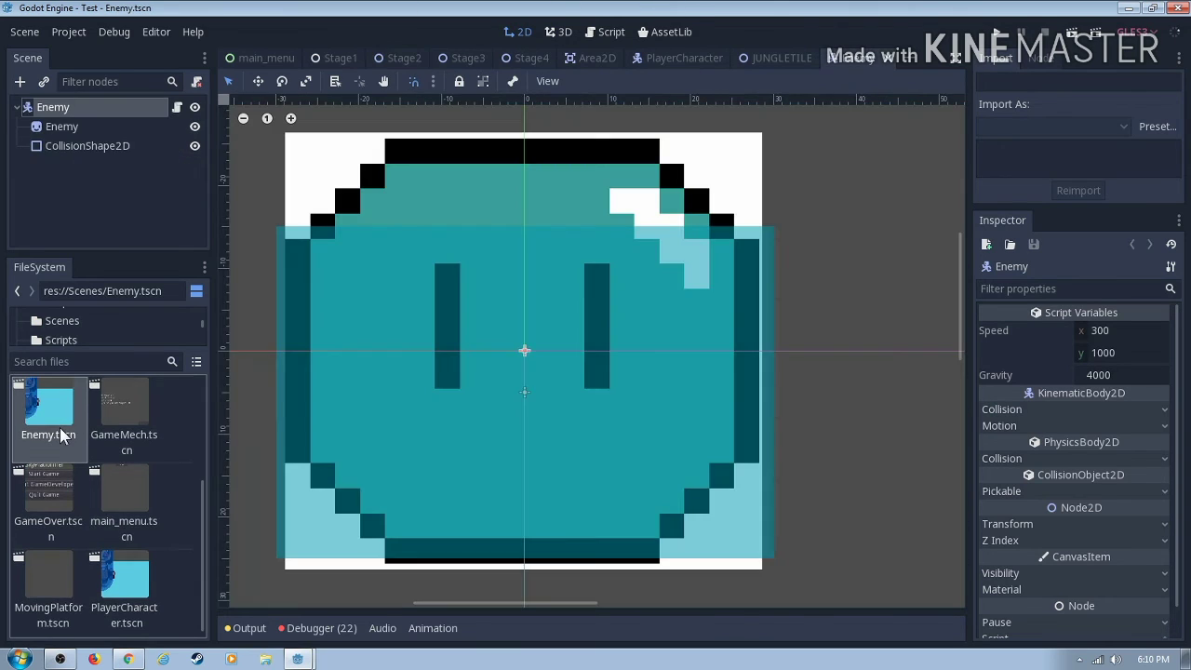
Step: Inspect the enemy's sprite, rectangle collision shape, and root Speed 300/1000 and Gravity 4000 variables
left_click(379, 192)
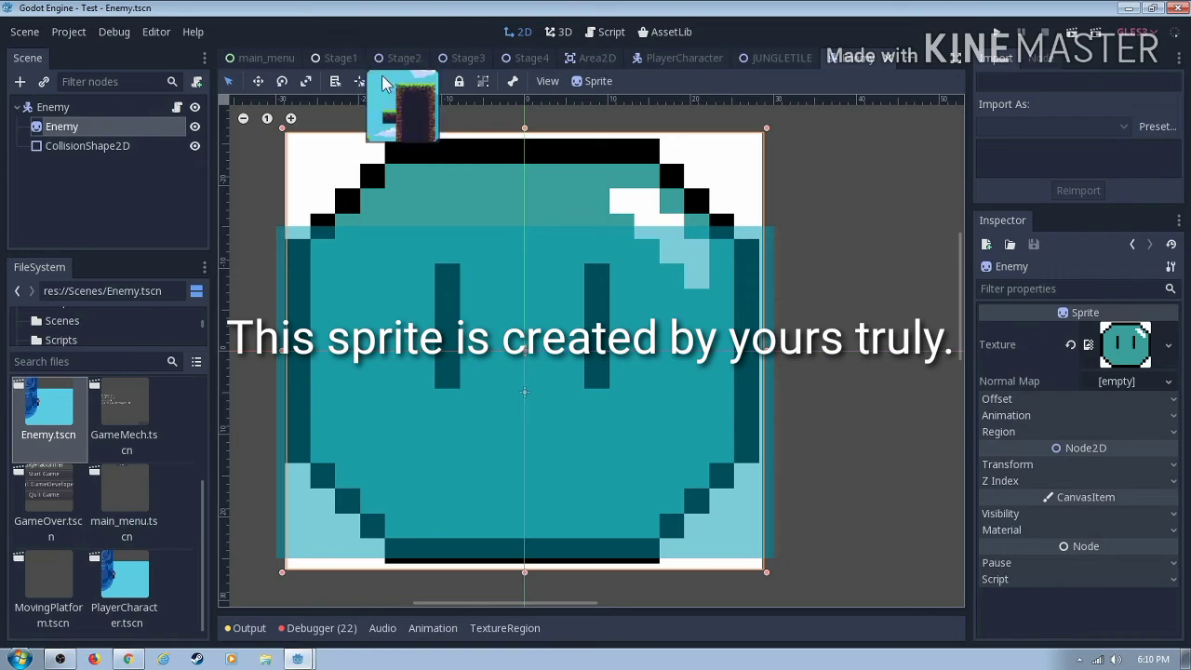
left_click(132, 145)
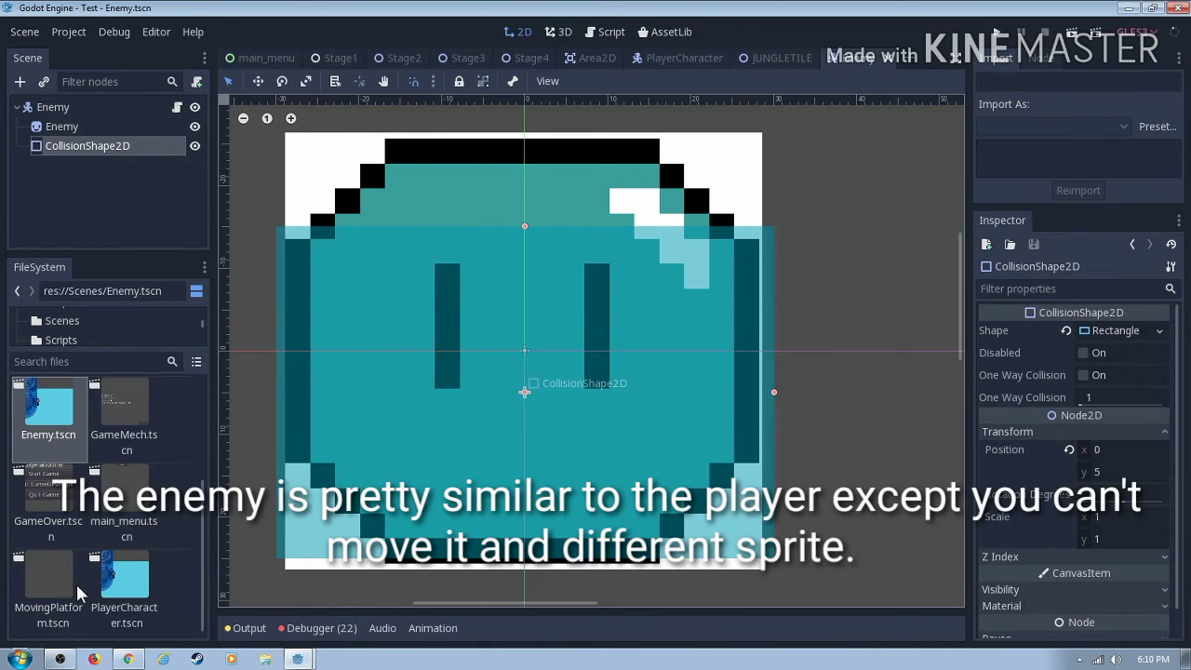
left_click(136, 104)
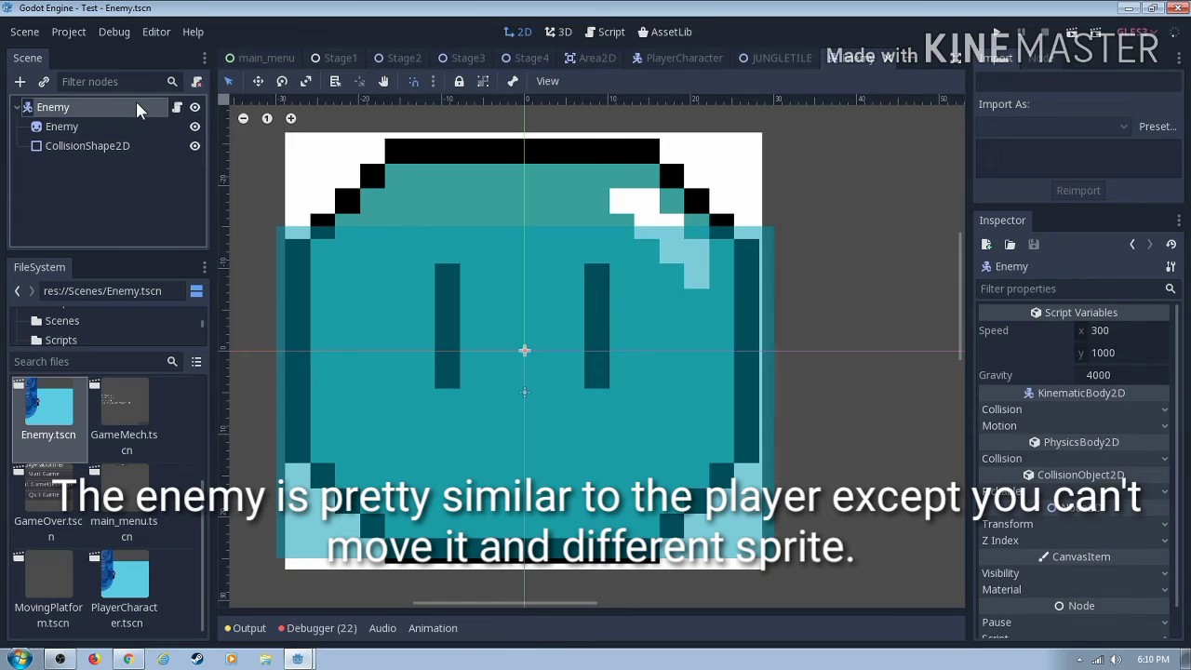
Step: Walk through Enemy.gd's FLOOR_NORMAL, 4000.0 gravity, gravity added to motion, and _ready starting speed
left_click(597, 34)
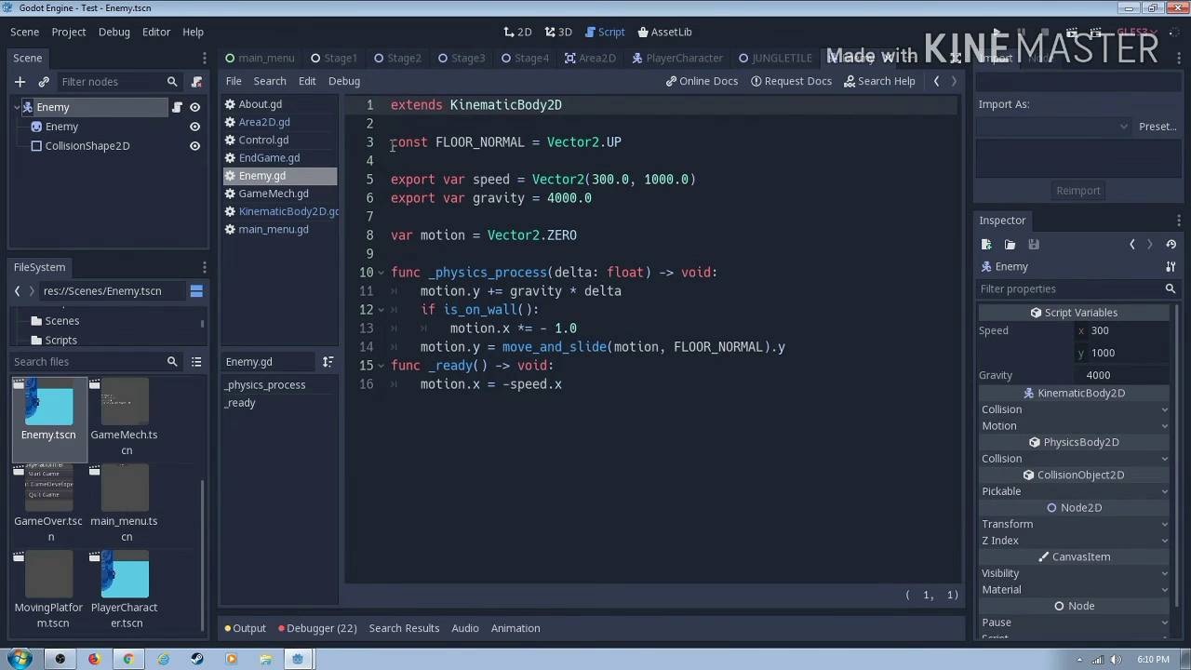
left_click(404, 145)
left_click(651, 197)
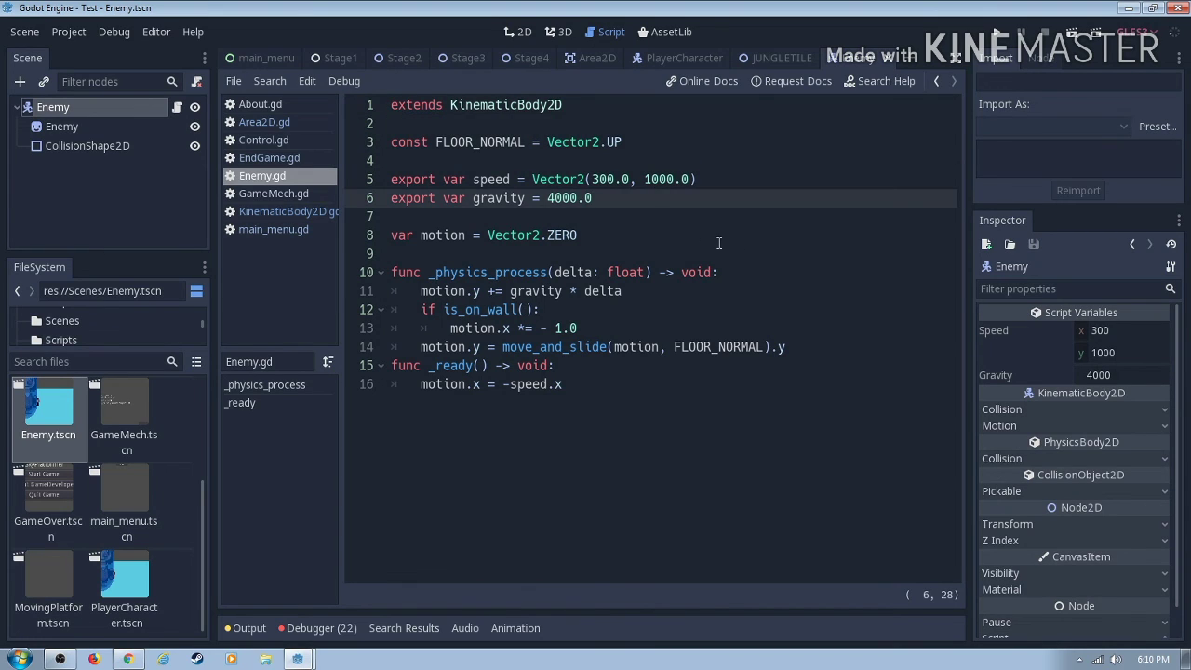
left_click(759, 290)
left_click(752, 387)
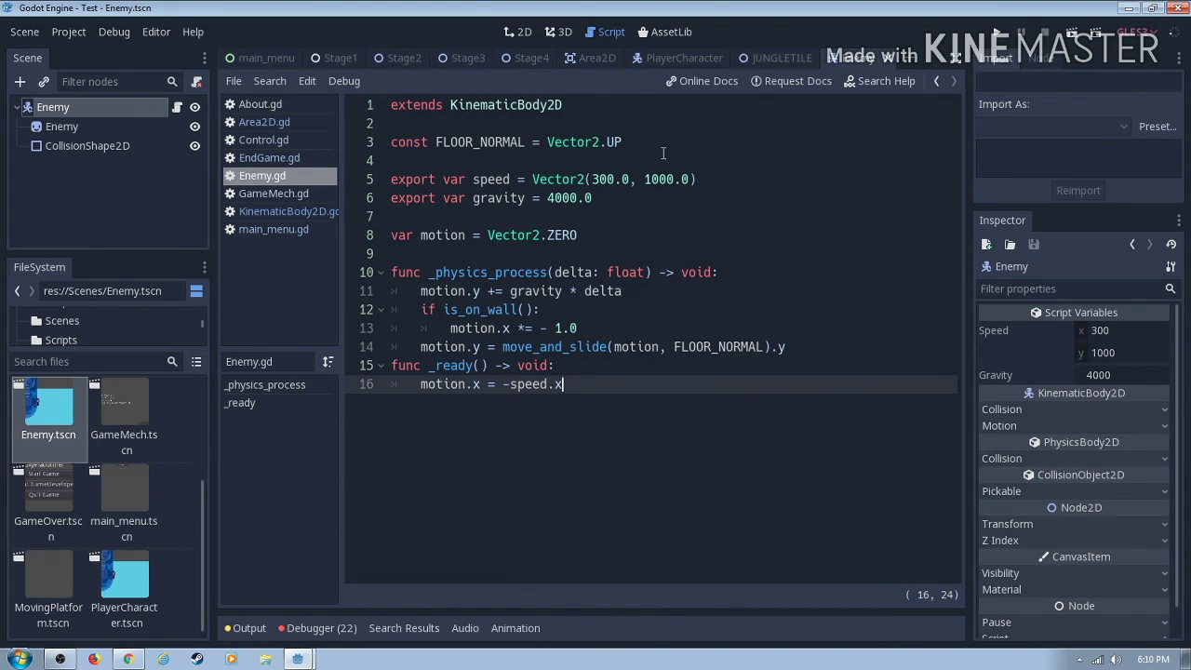
left_click_drag(48, 405, 683, 71)
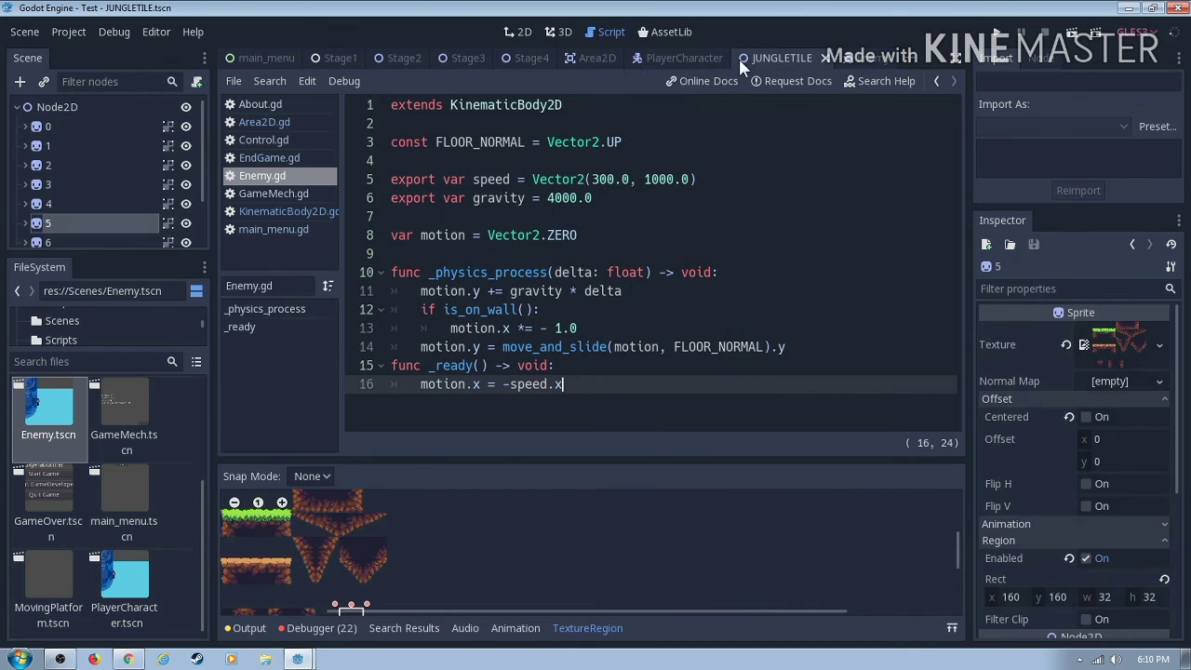